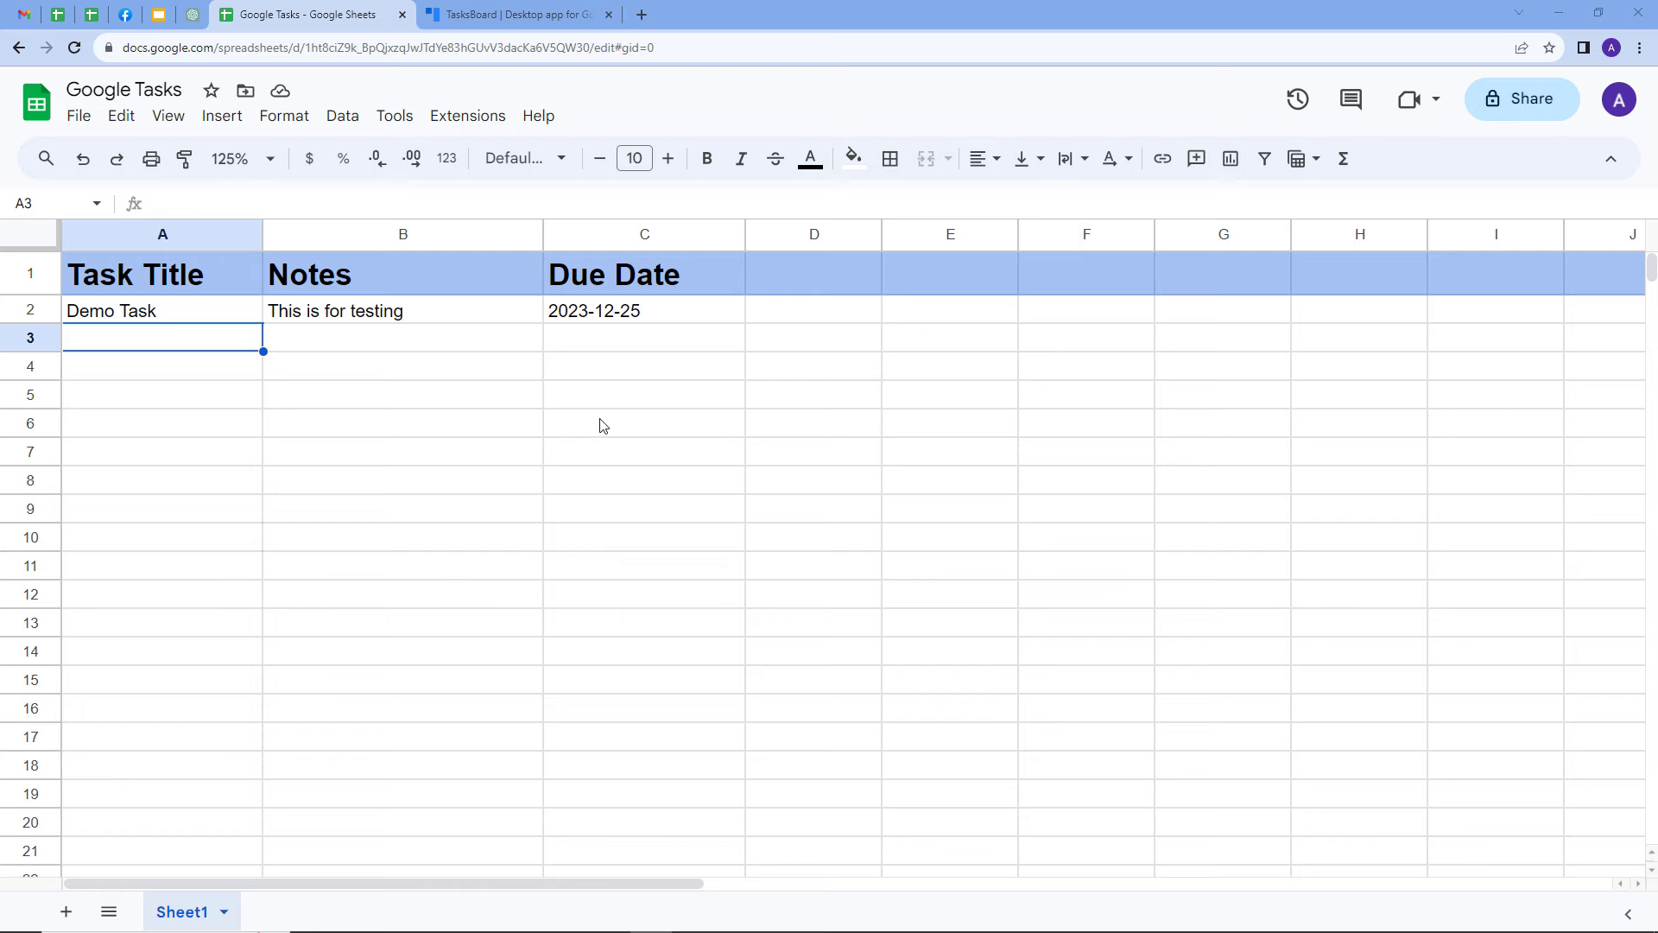
Compare the task columns in the Google Tasks spreadsheet with the My Tasks list in TasksBoard
{"action": "left_click", "coordinate": [486, 15]}
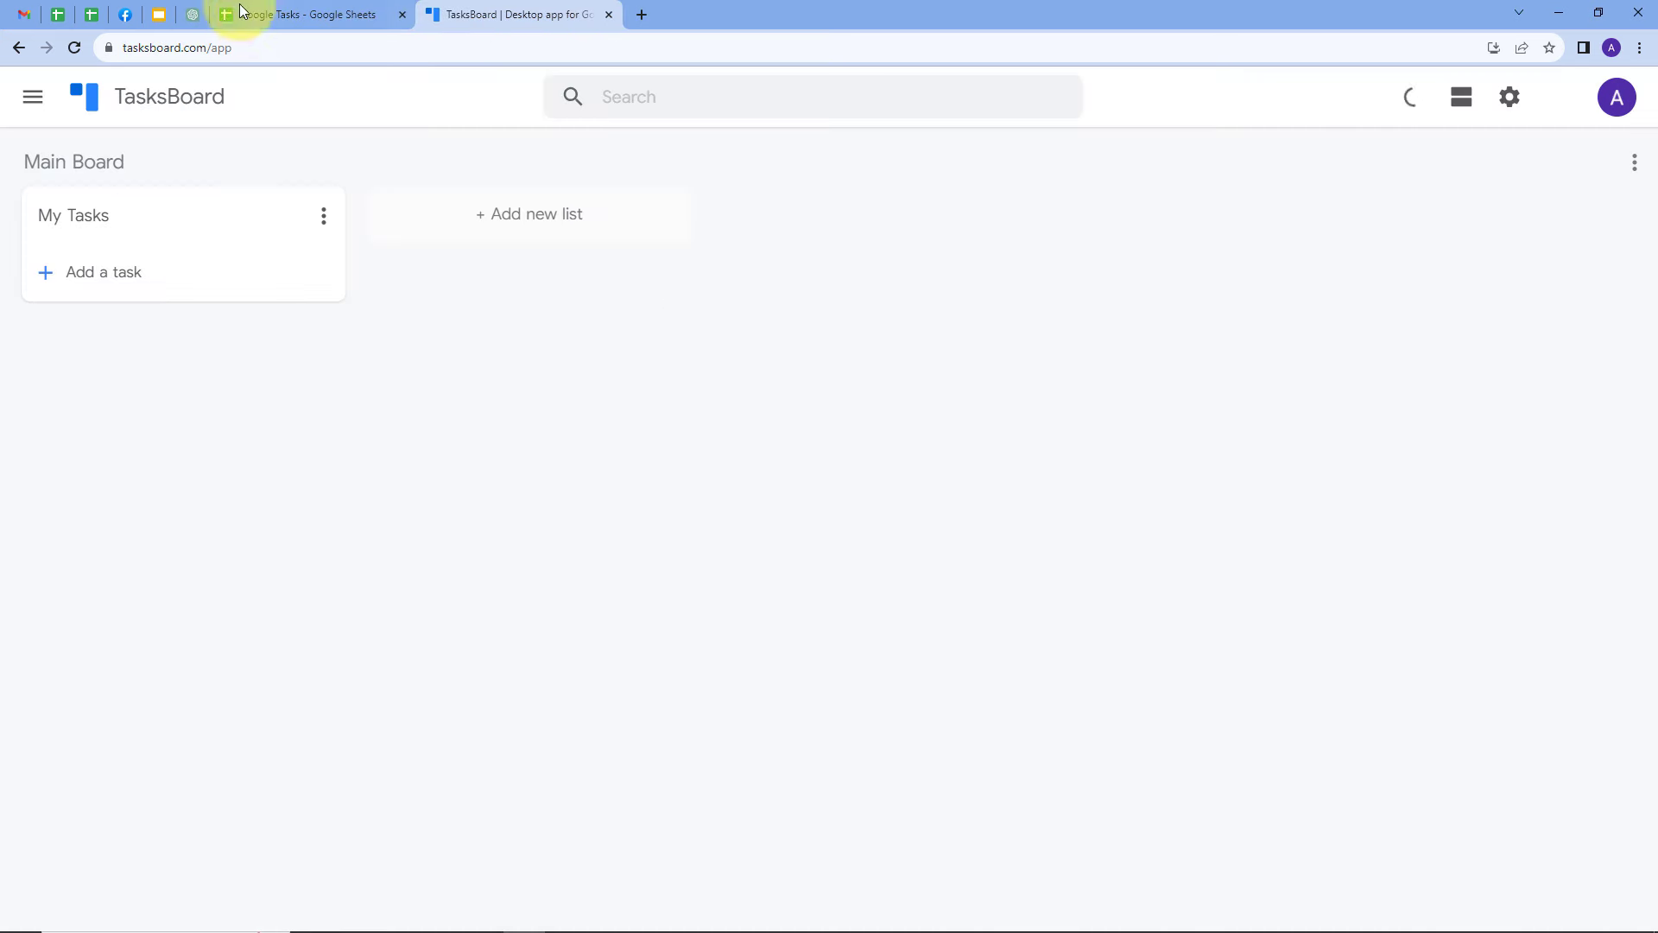
{"action": "left_click", "coordinate": [276, 15]}
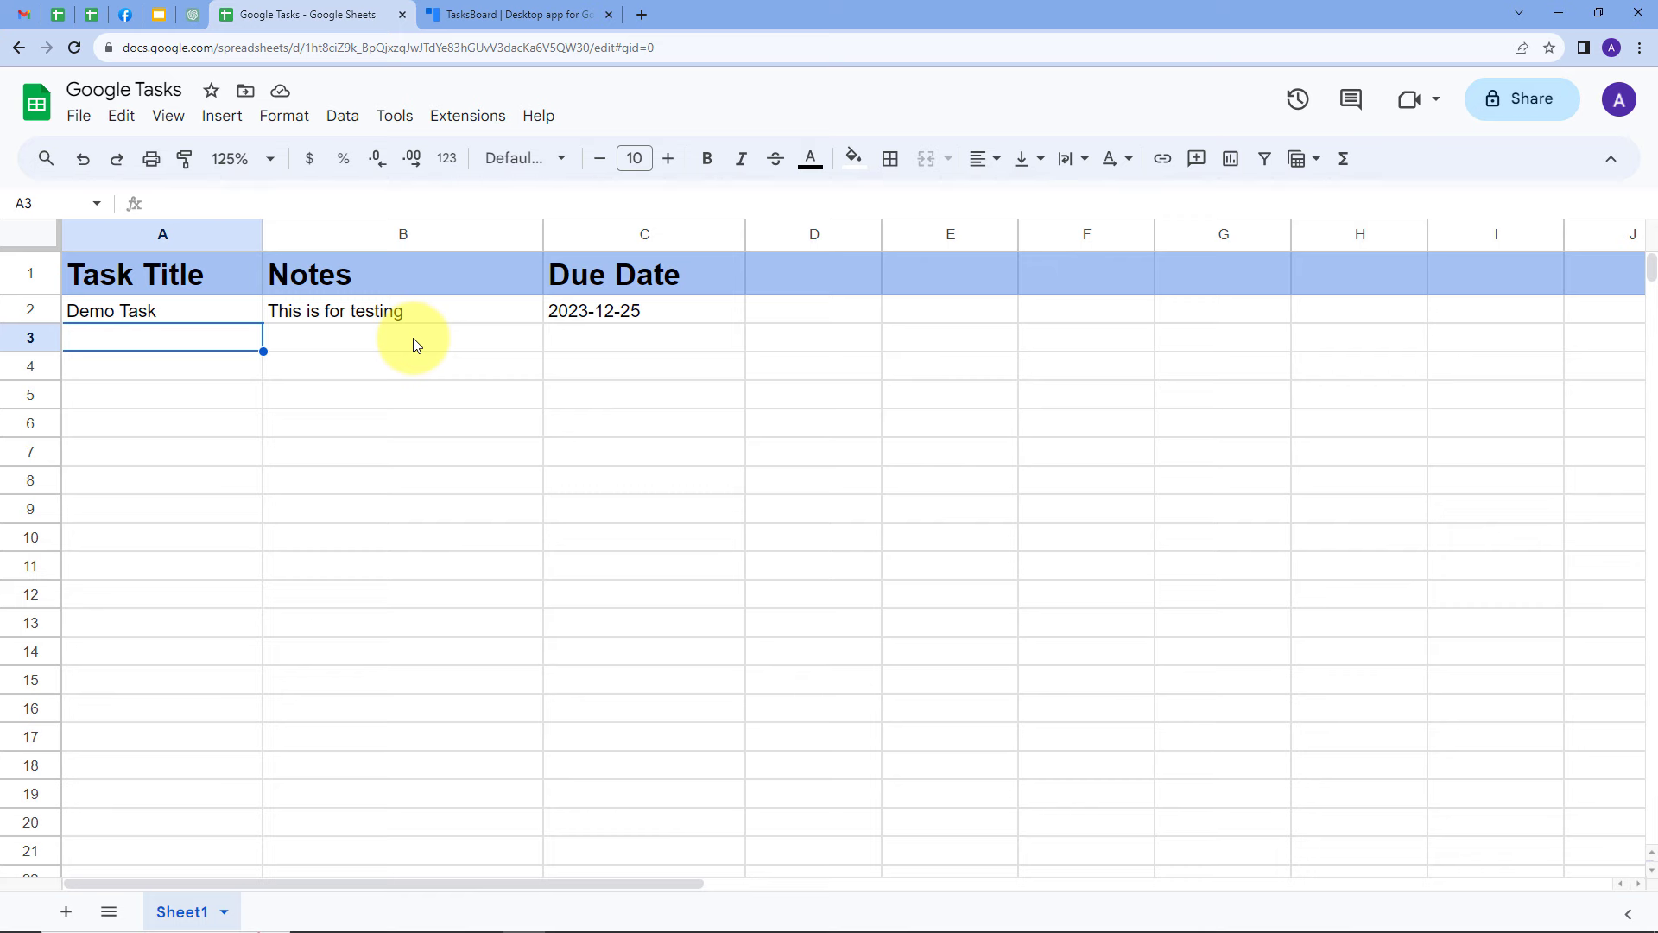
{"action": "left_click", "coordinate": [458, 16]}
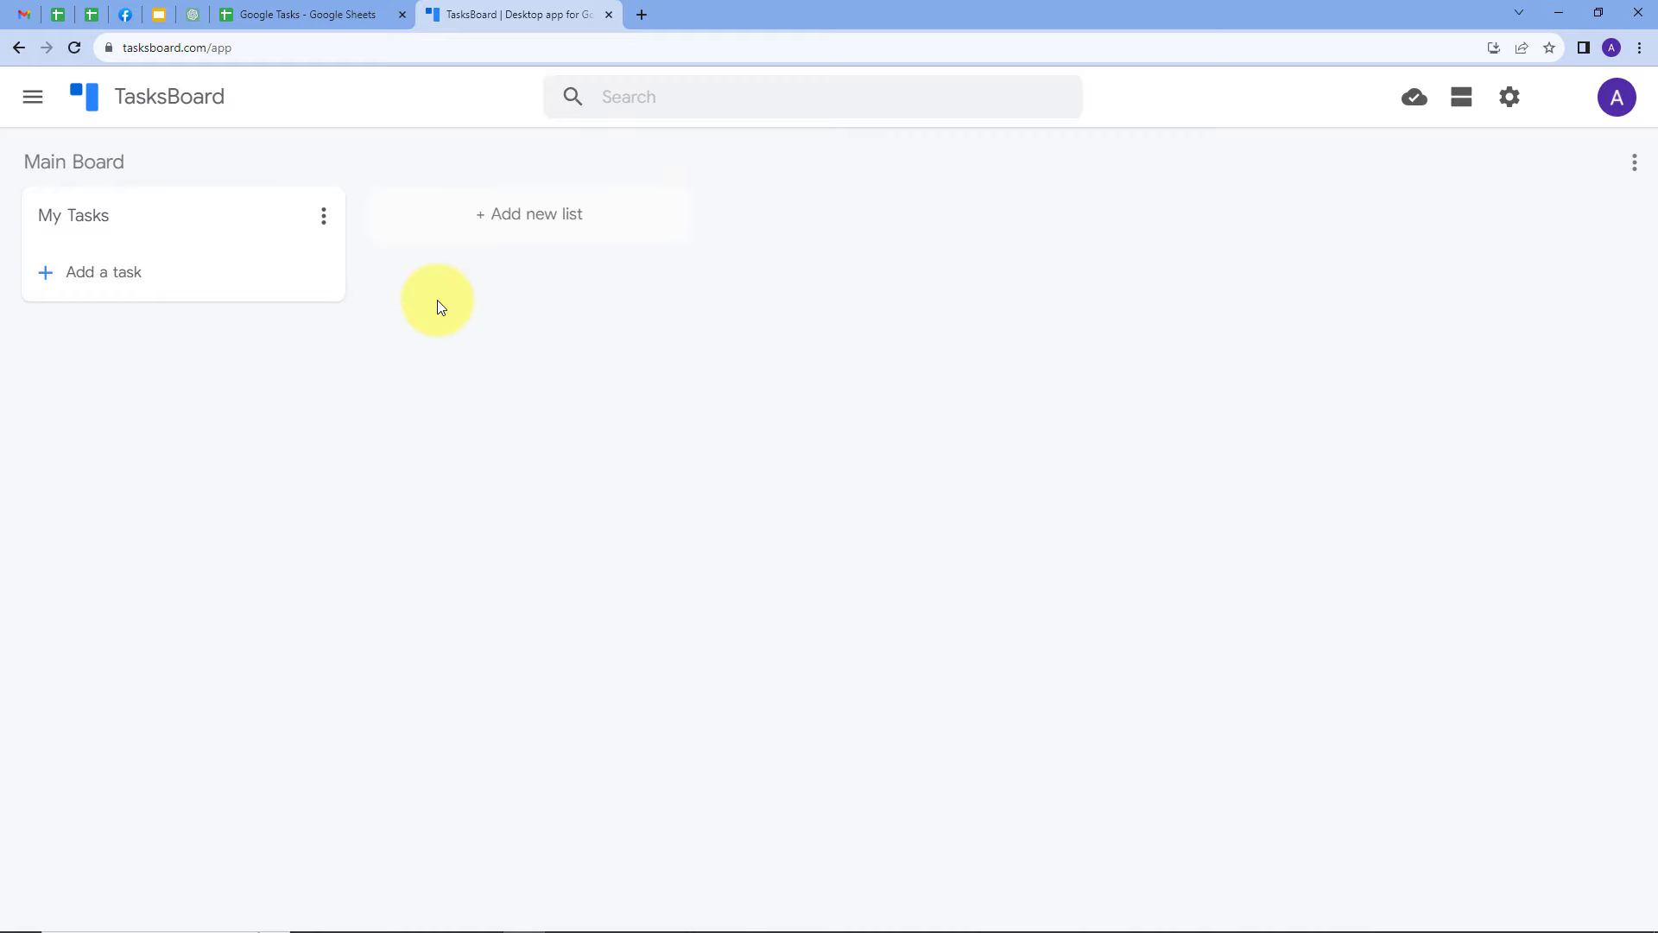
{"action": "left_click", "coordinate": [315, 17]}
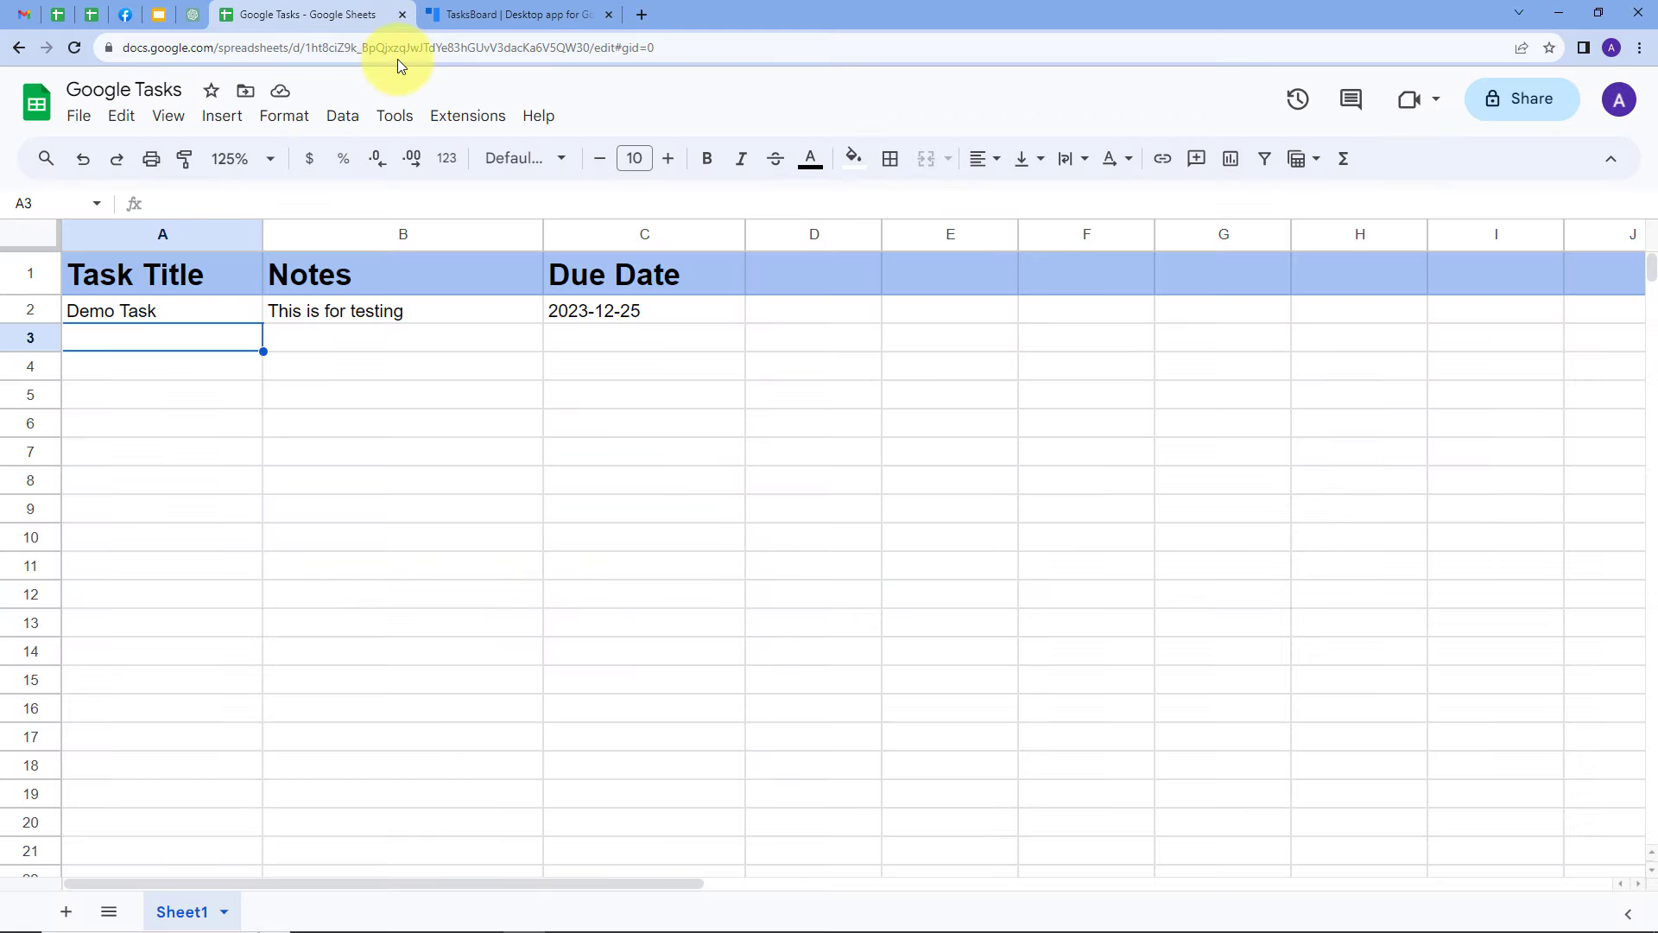
{"action": "left_click", "coordinate": [496, 29]}
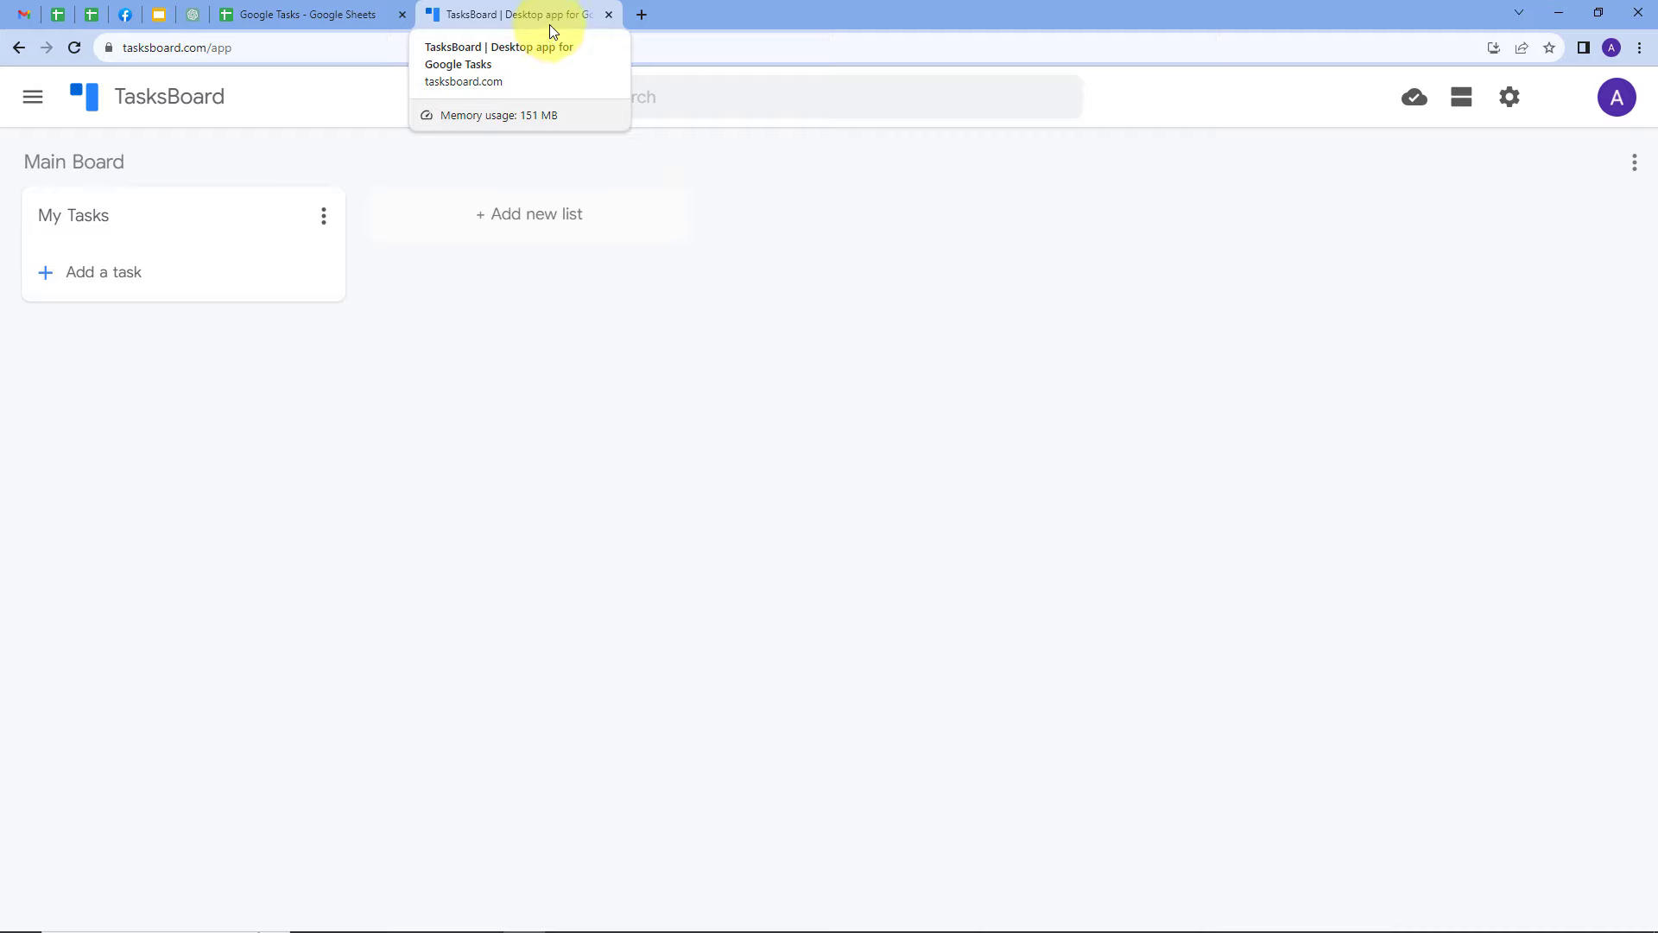
Open the pabbly.com website in a new browser tab
{"action": "left_click", "coordinate": [639, 15]}
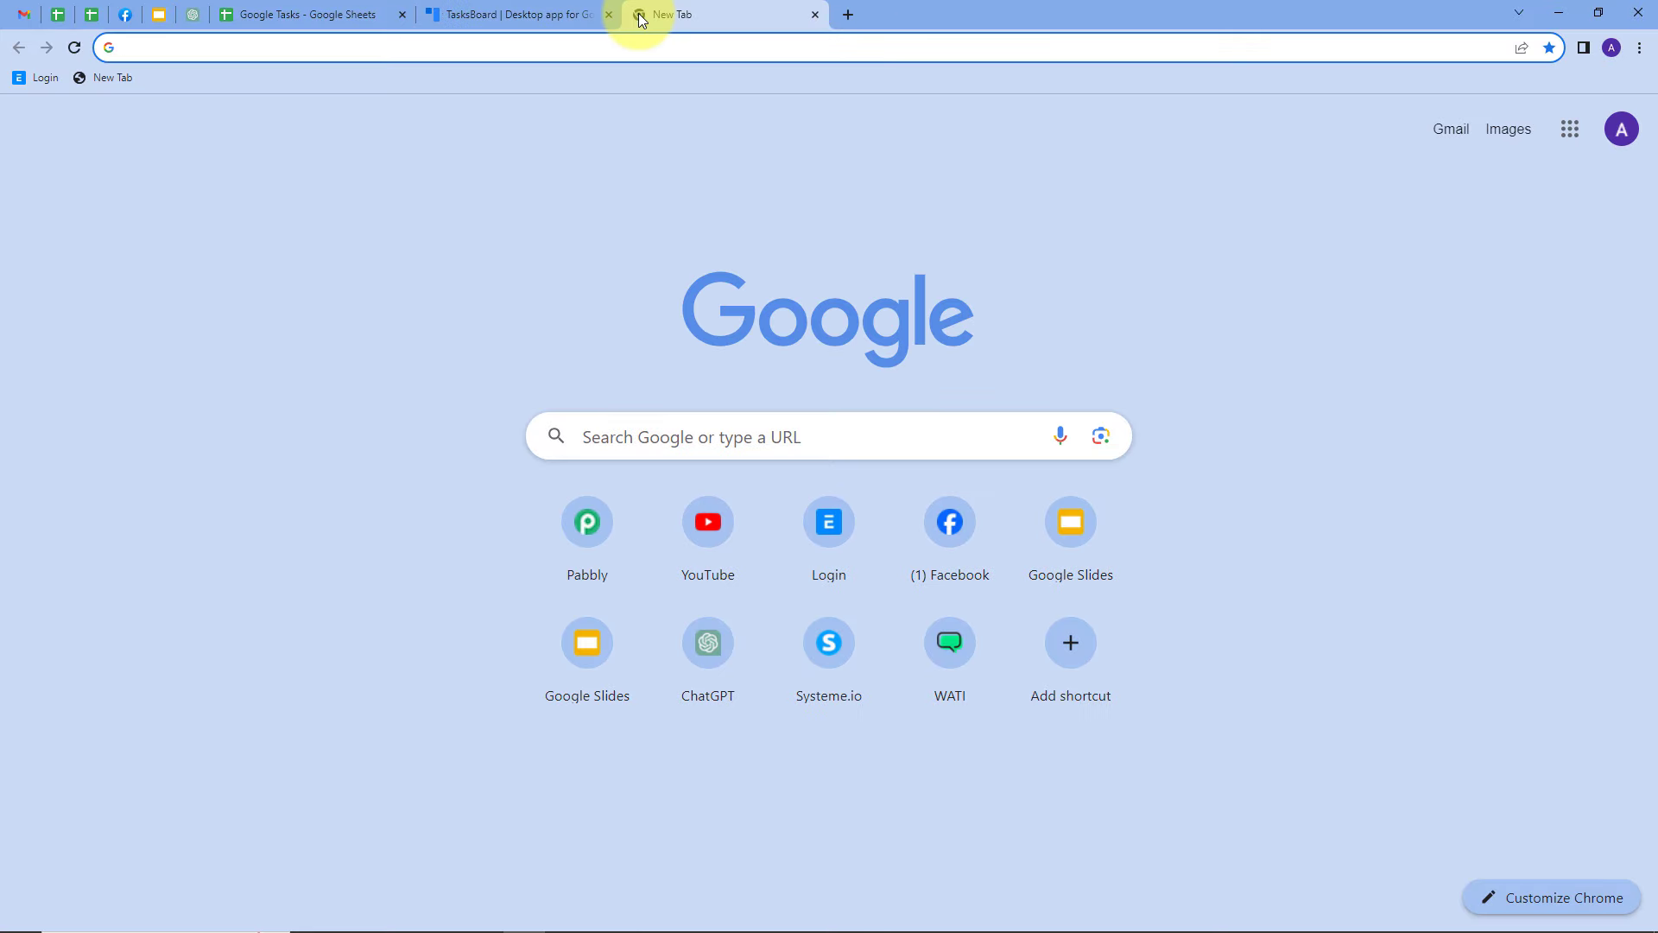
{"action": "type", "text": "pabbly"}
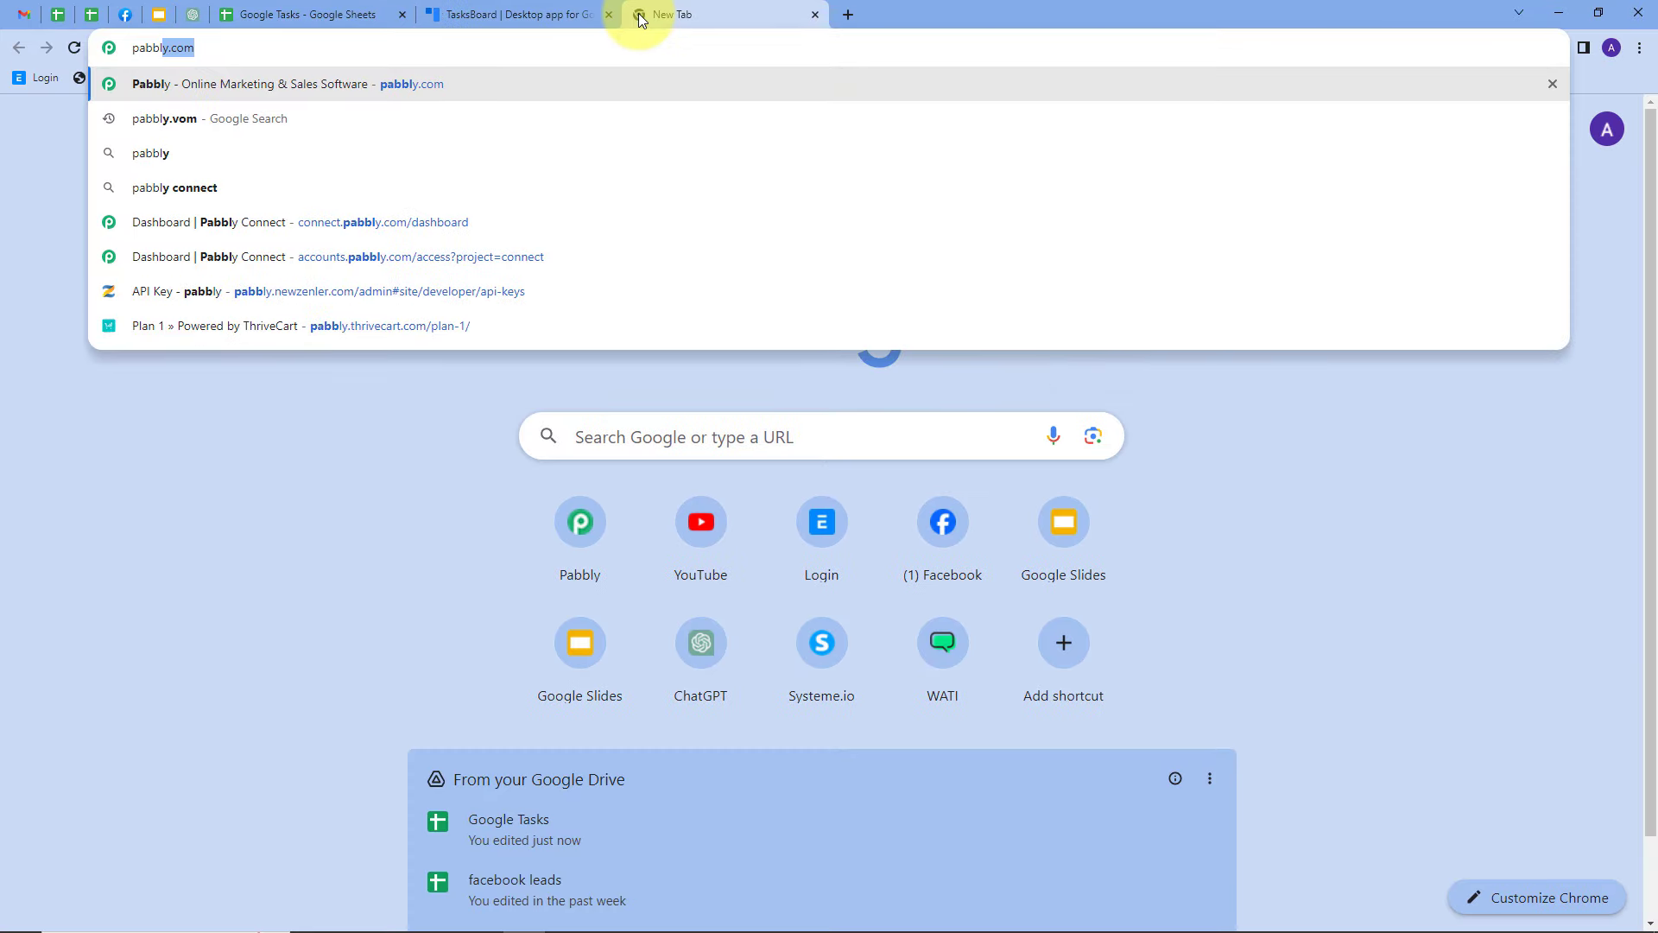
{"action": "type", "text": ".com"}
{"action": "key", "text": "Return"}
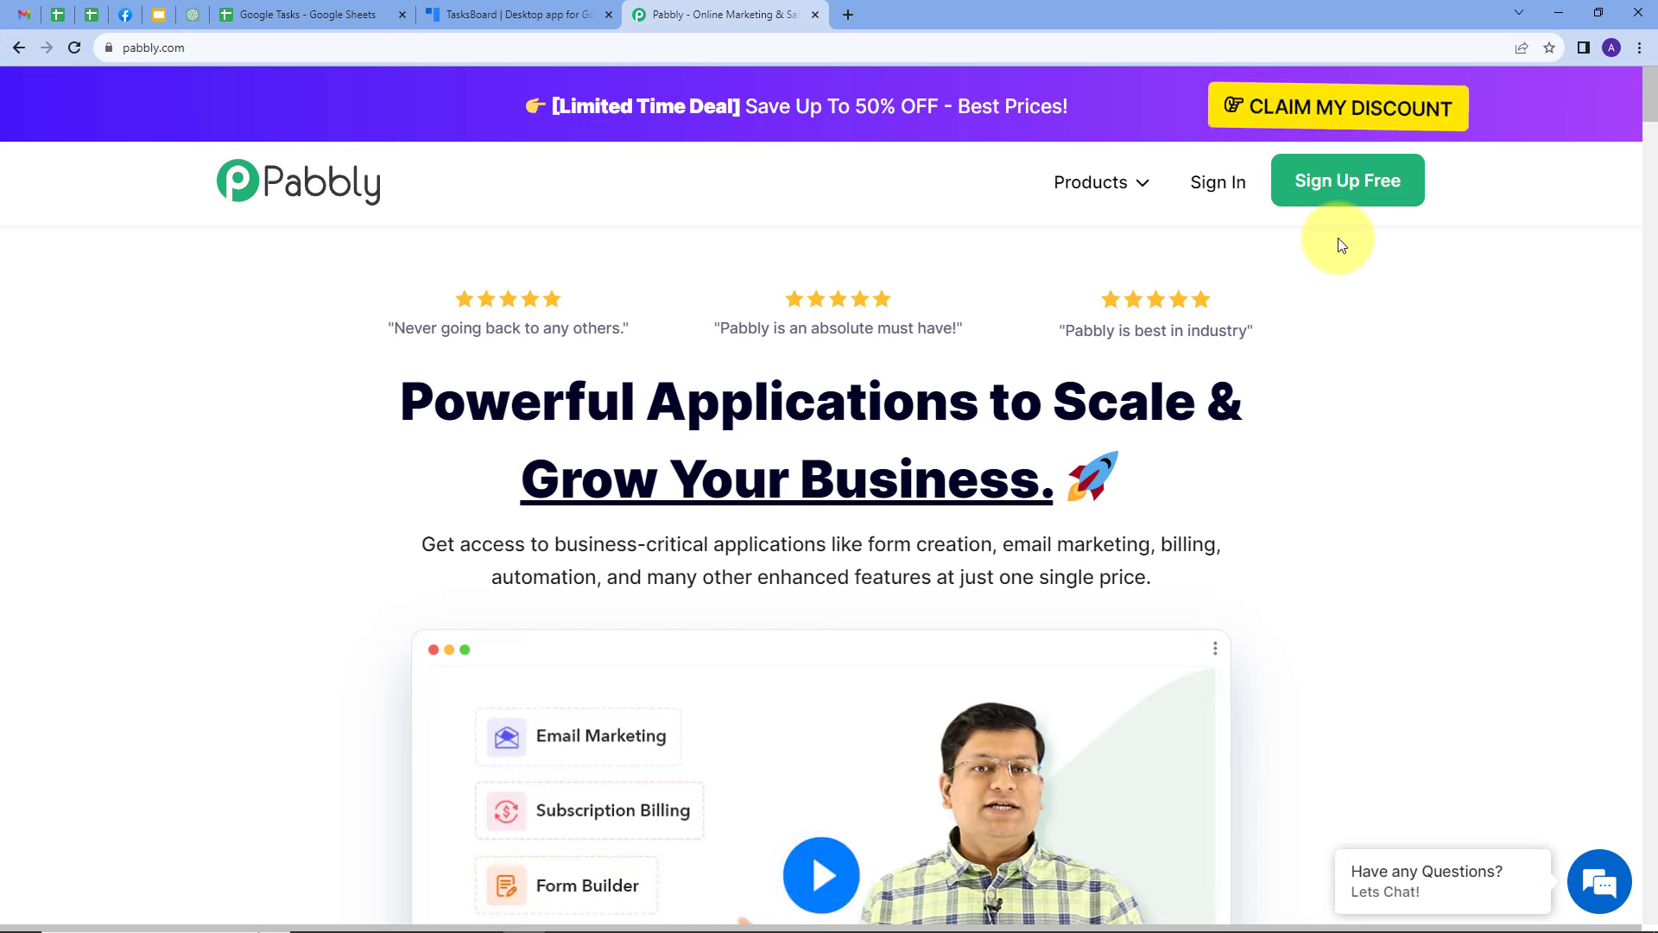
Sign in to Pabbly and open the Pabbly Connect dashboard from the list of apps
{"action": "left_click", "coordinate": [1216, 189]}
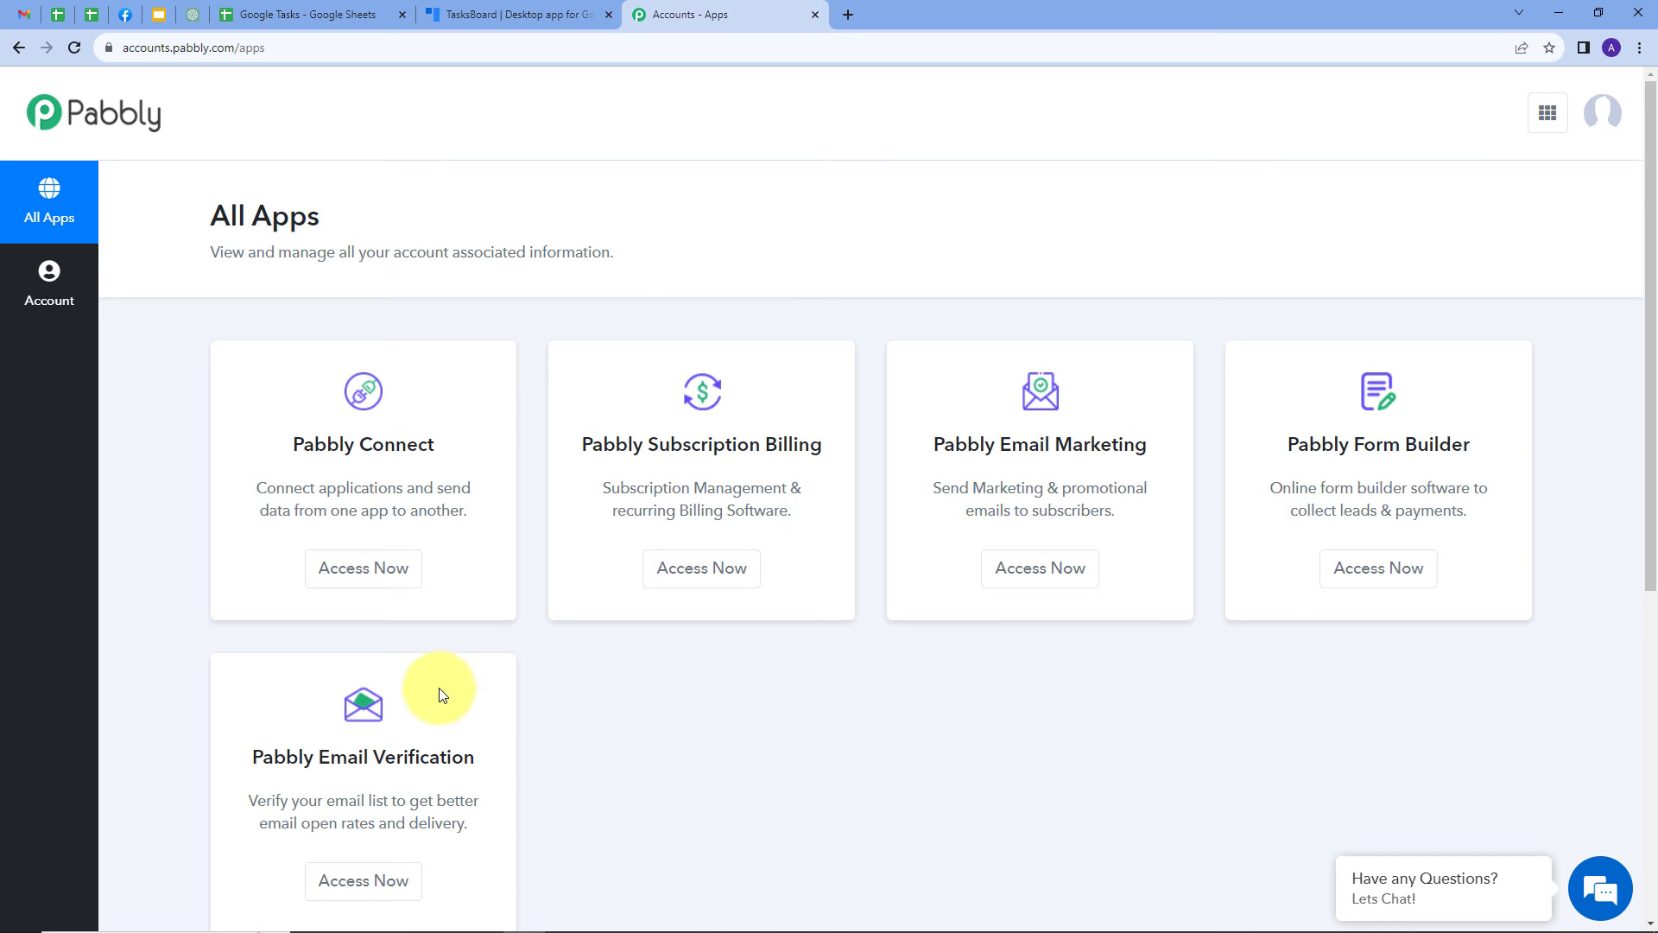
{"action": "scroll", "coordinate": [433, 471], "scroll_direction": "down", "scroll_amount": 1}
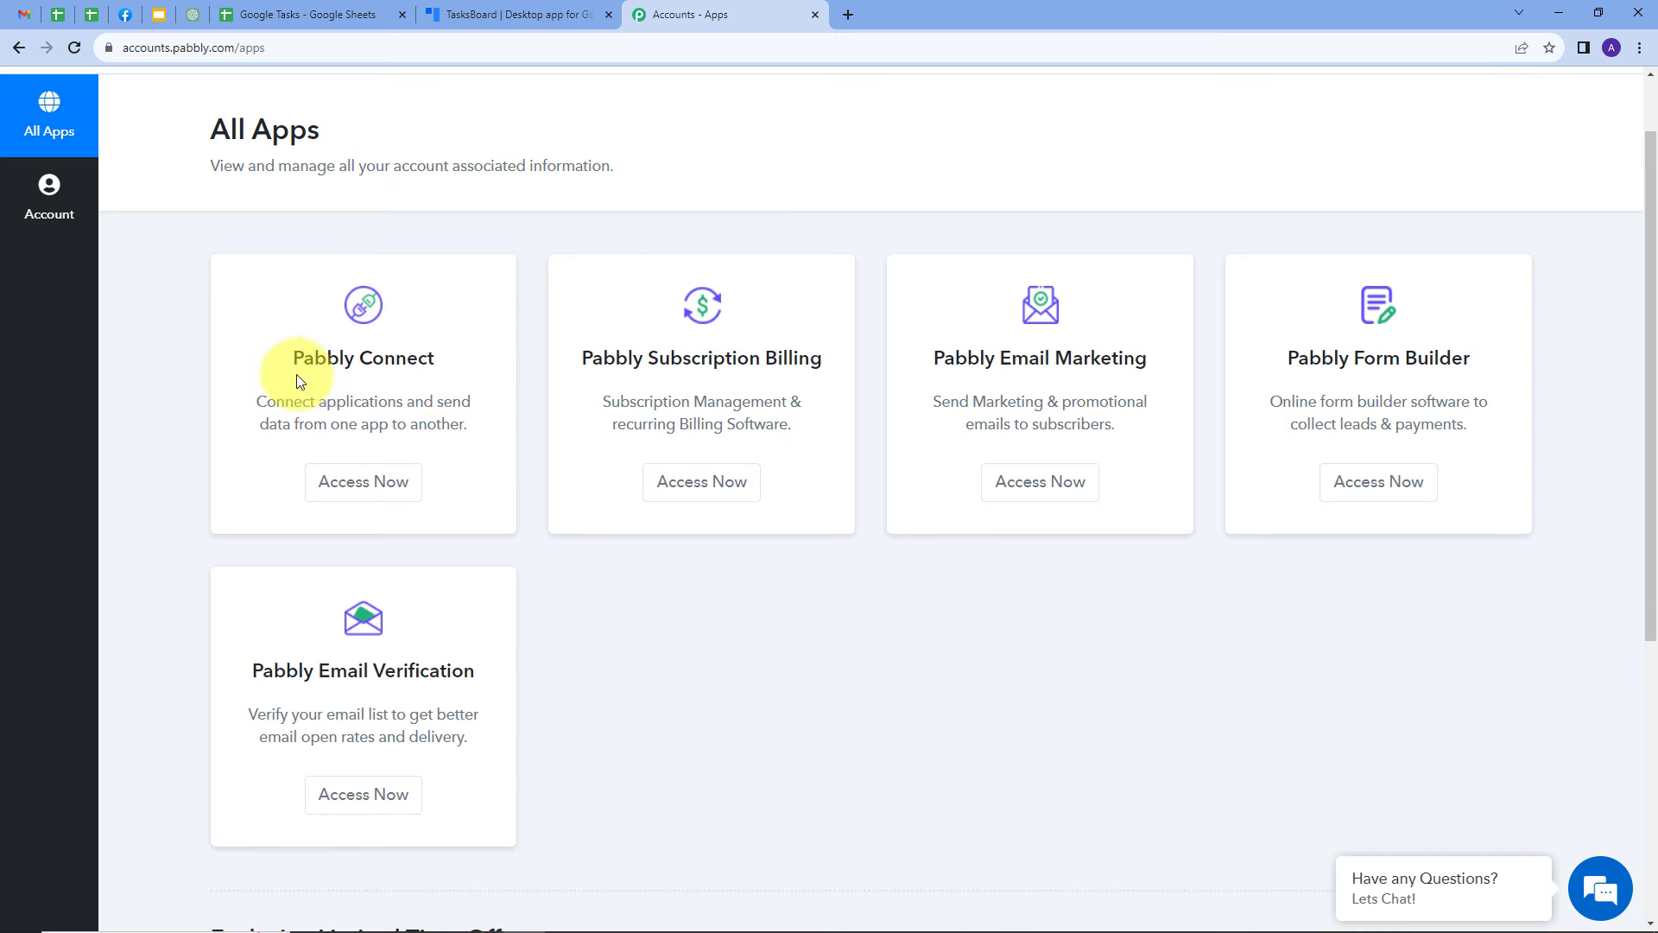
{"action": "left_click", "coordinate": [349, 496]}
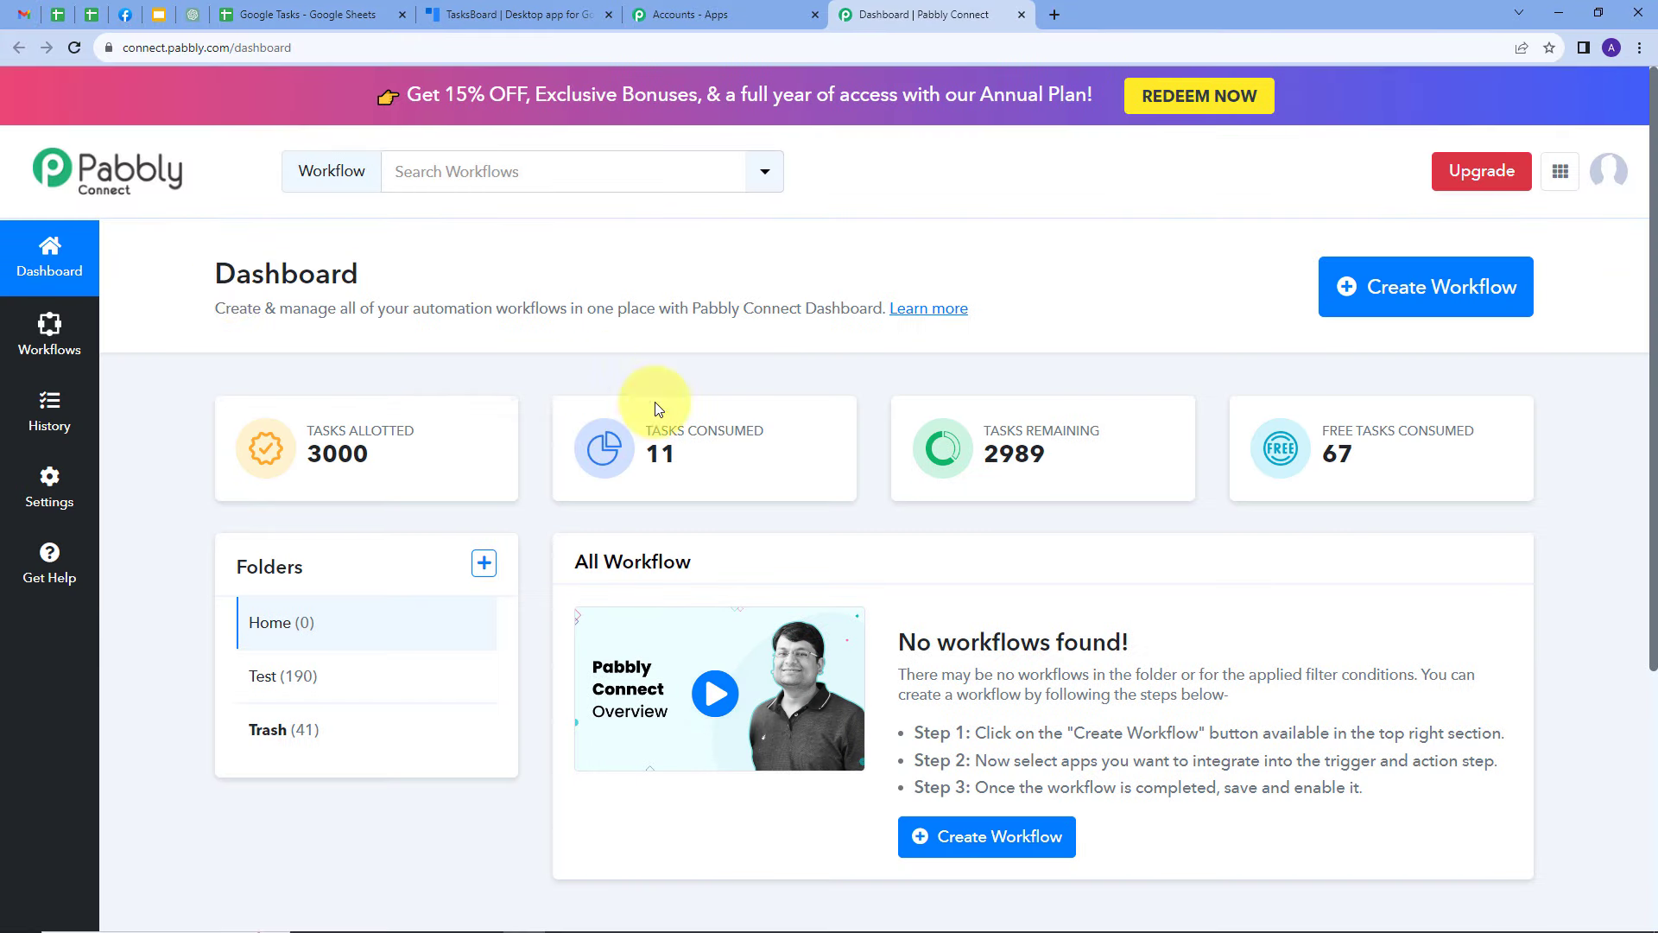
Create a workflow named "Create Google Task from Google Sheets" in the Home folder
{"action": "scroll", "coordinate": [685, 555], "scroll_direction": "down", "scroll_amount": 1}
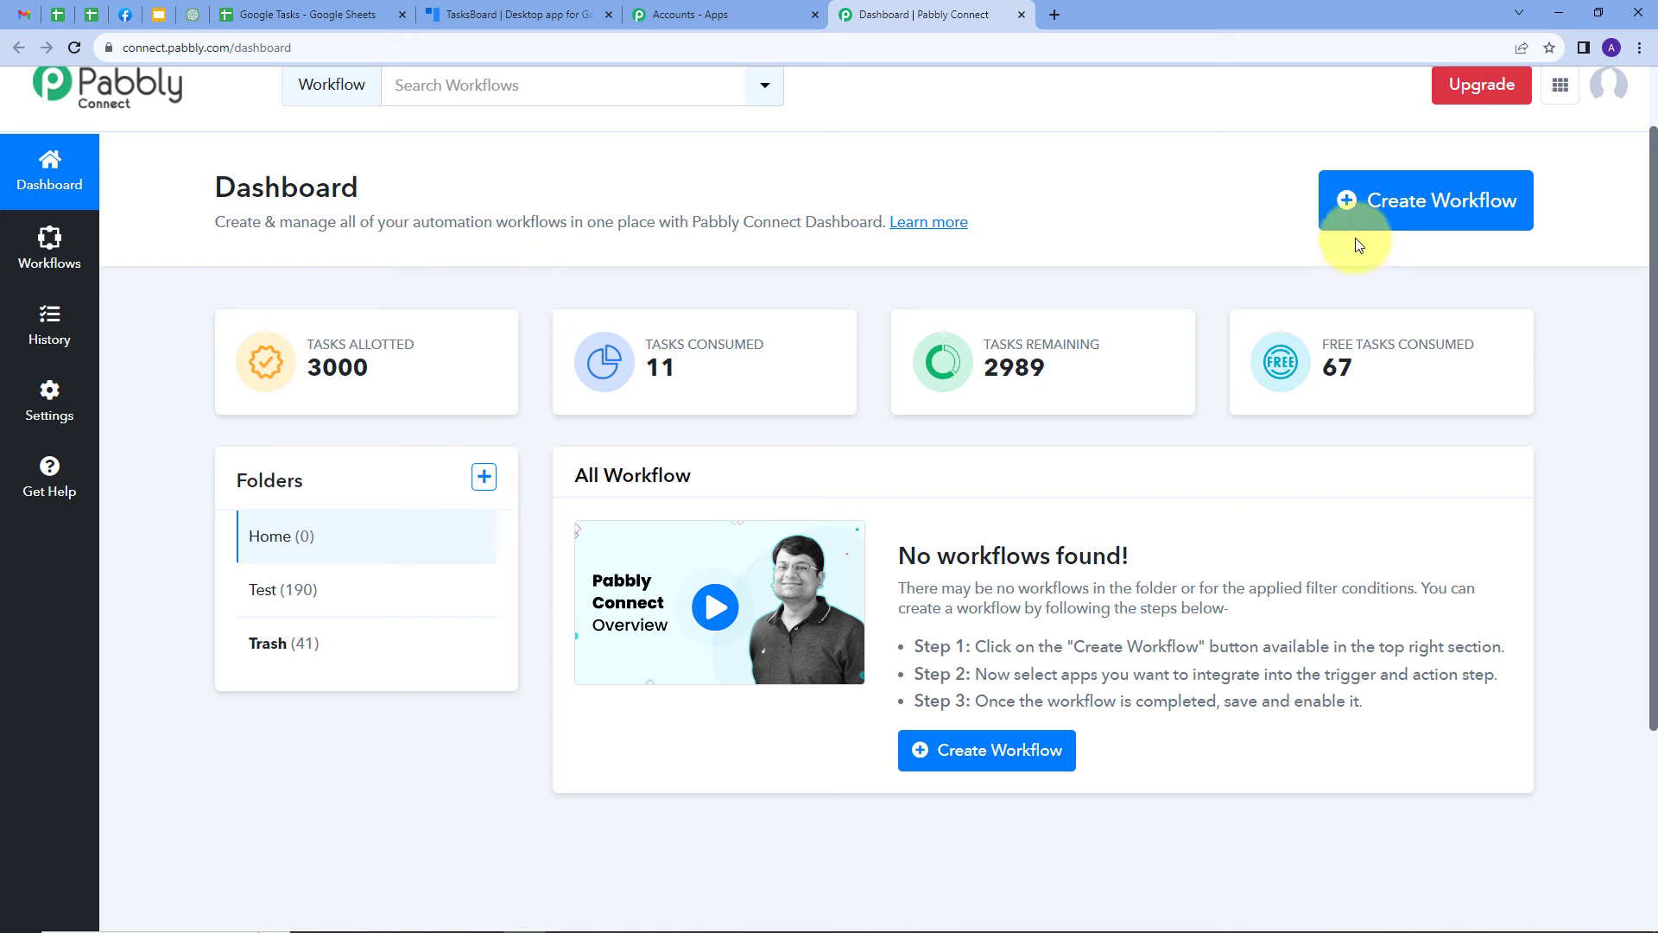
{"action": "left_click", "coordinate": [1380, 217]}
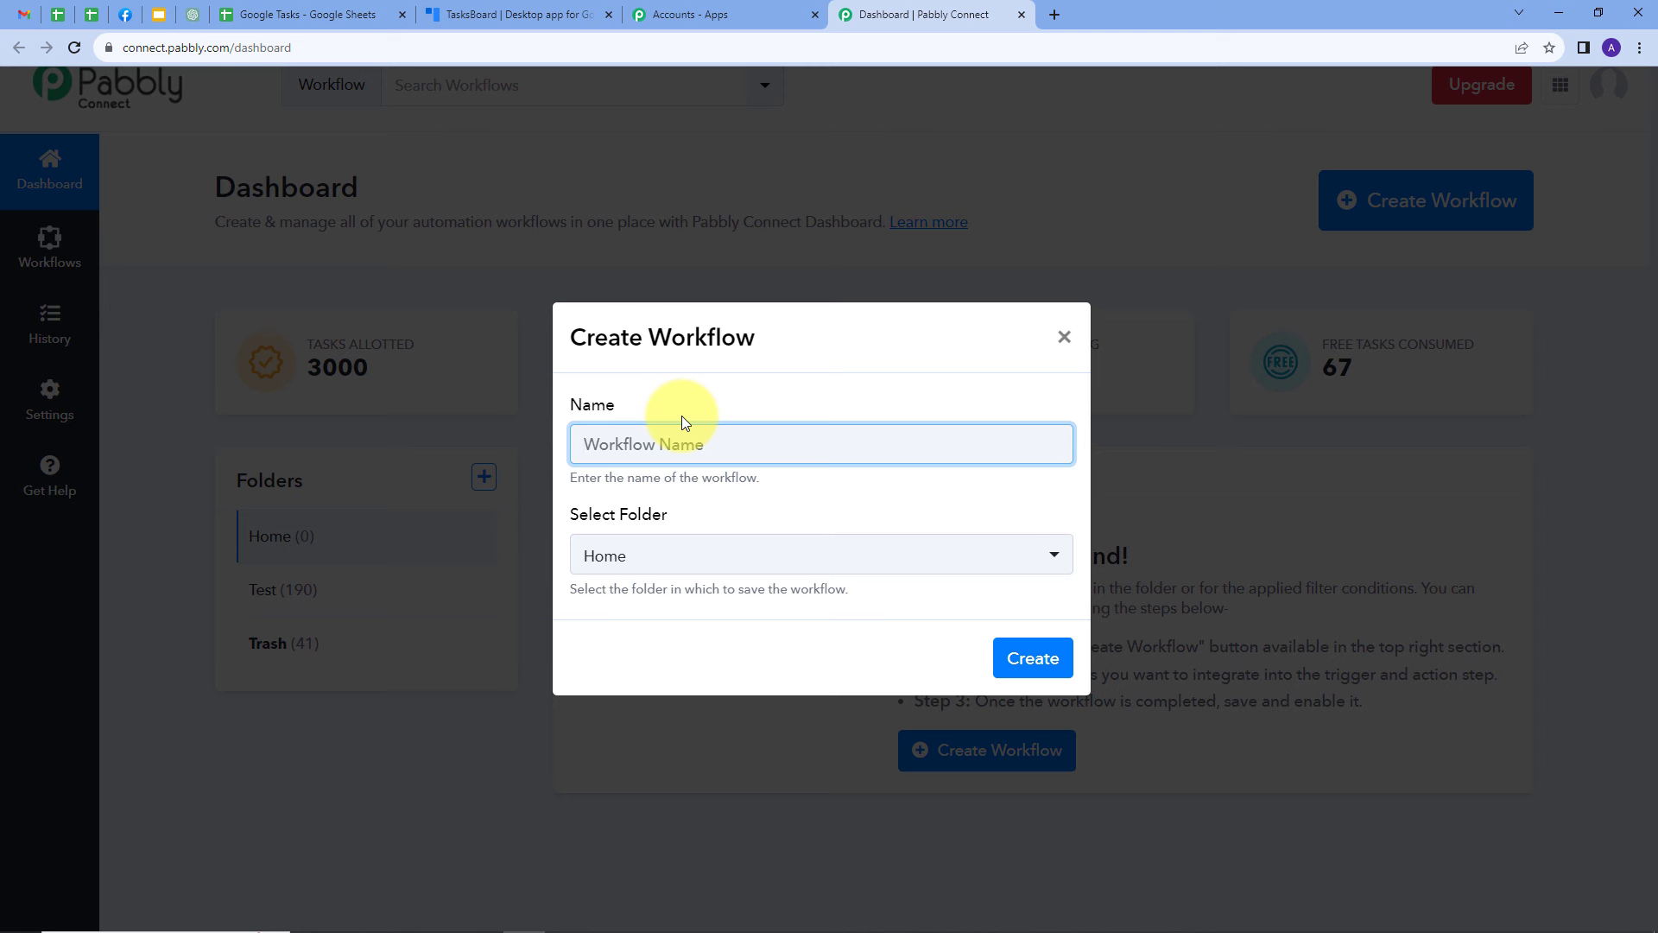
{"action": "type", "text": "Create Google Task from Google Sheets"}
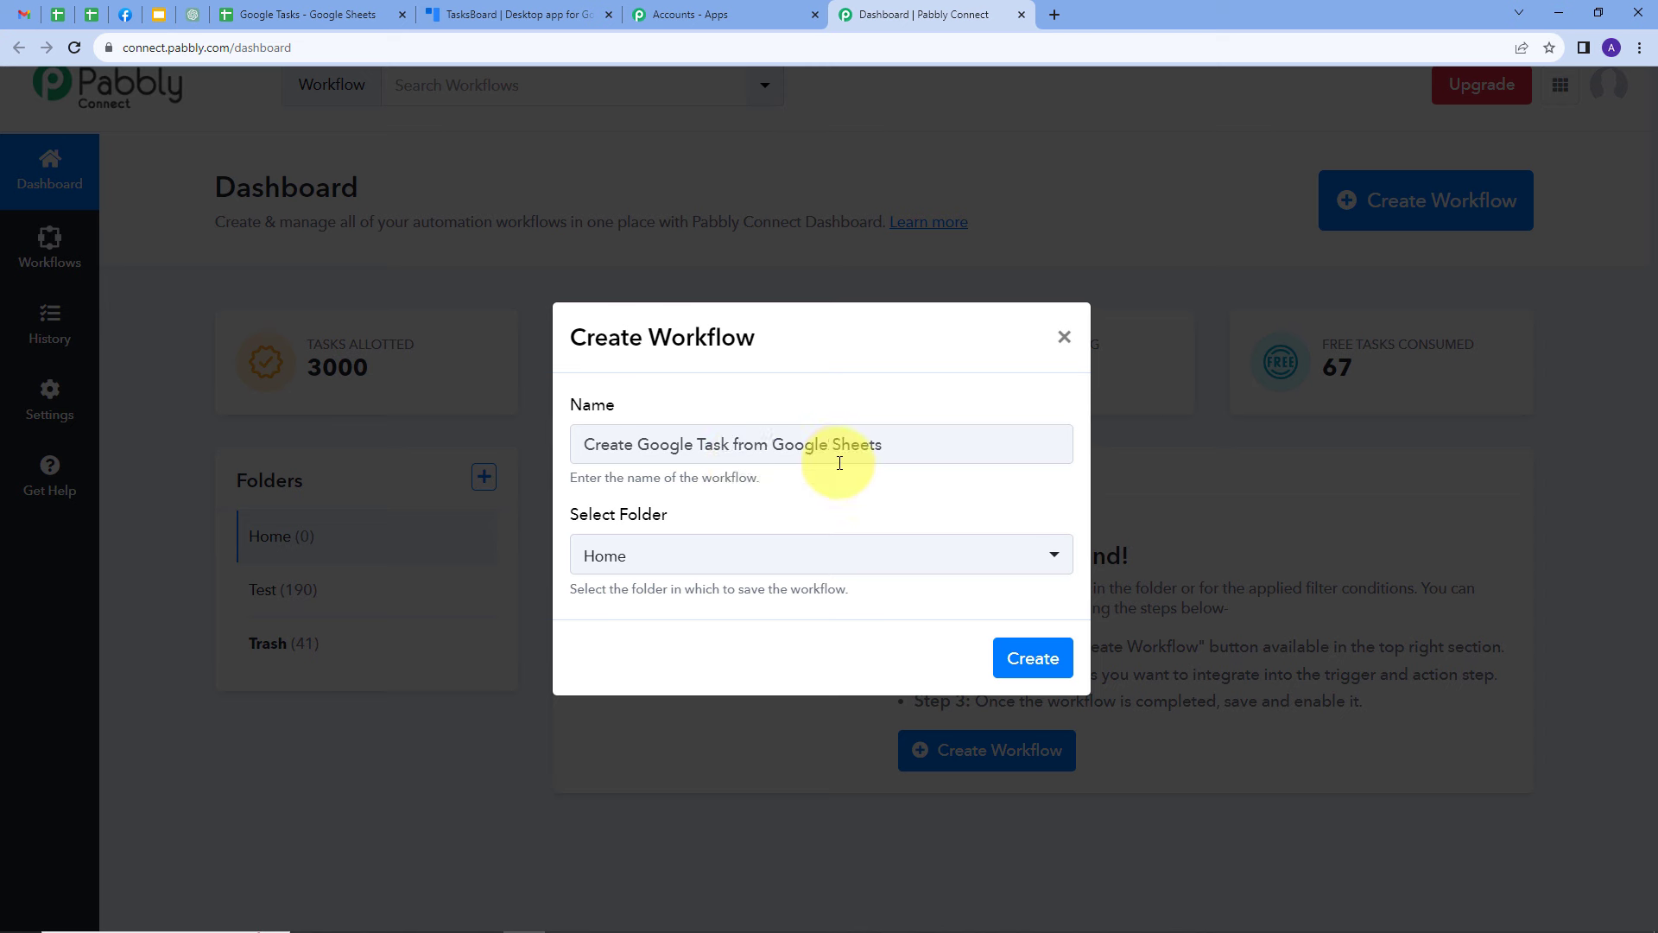
{"action": "left_click", "coordinate": [749, 555]}
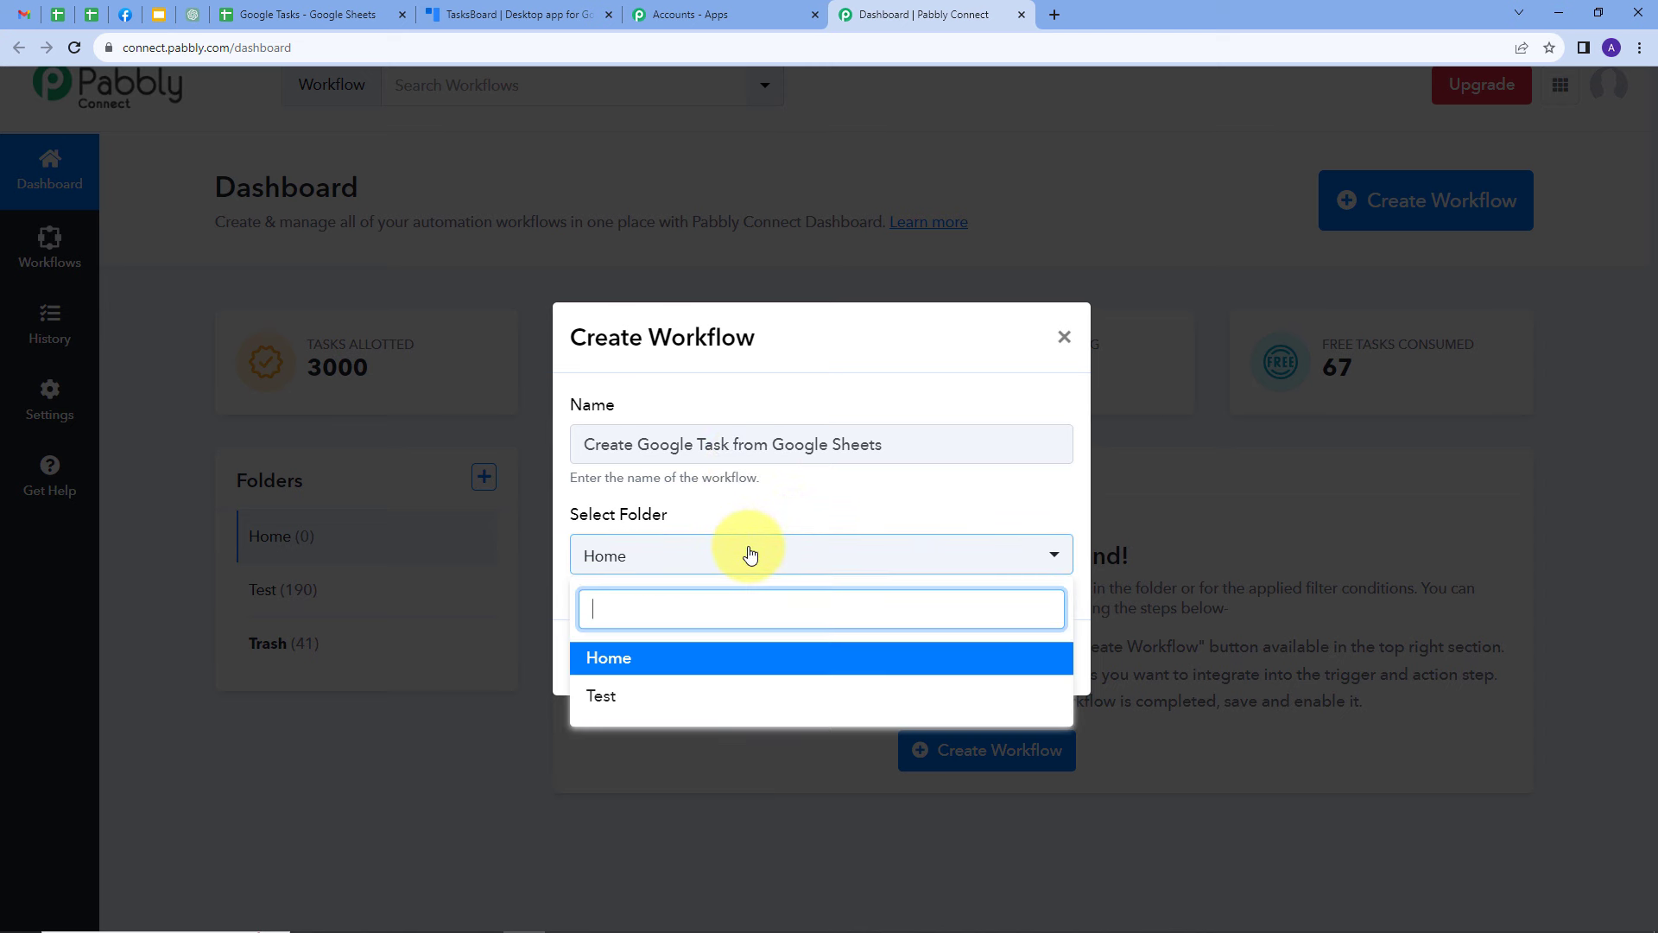
{"action": "left_click", "coordinate": [622, 658]}
{"action": "left_click", "coordinate": [1019, 659]}
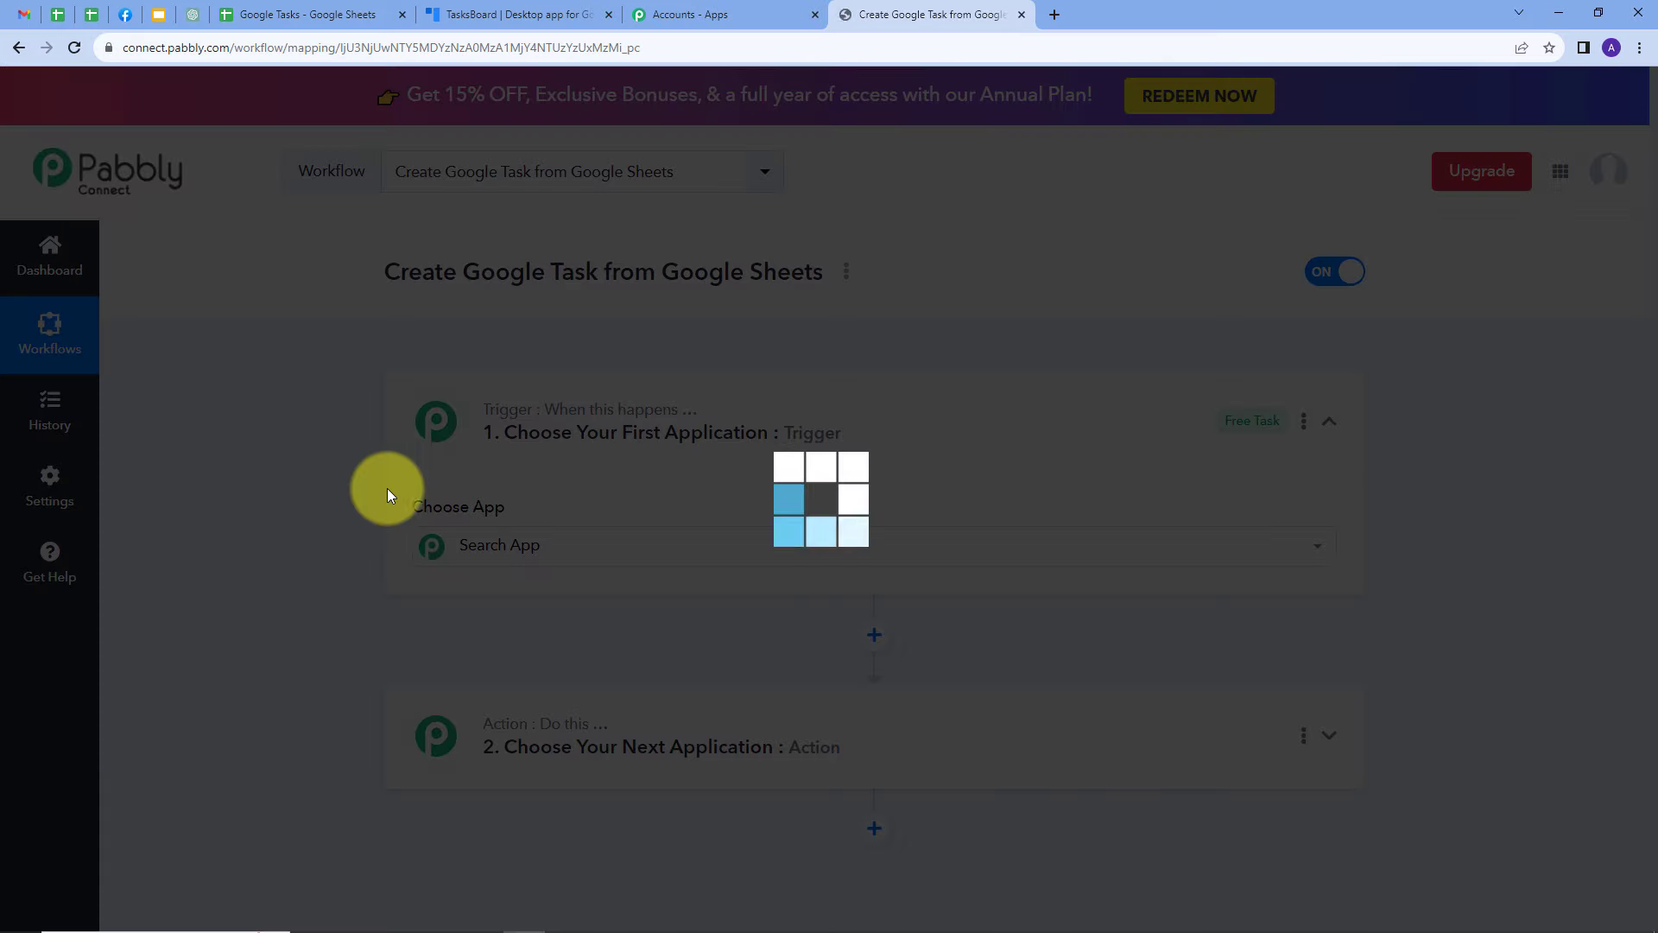
Set the workflow's trigger to Google Sheets with the event New or Updated Spreadsheet Row
{"action": "scroll", "coordinate": [293, 390], "scroll_direction": "down", "scroll_amount": 3}
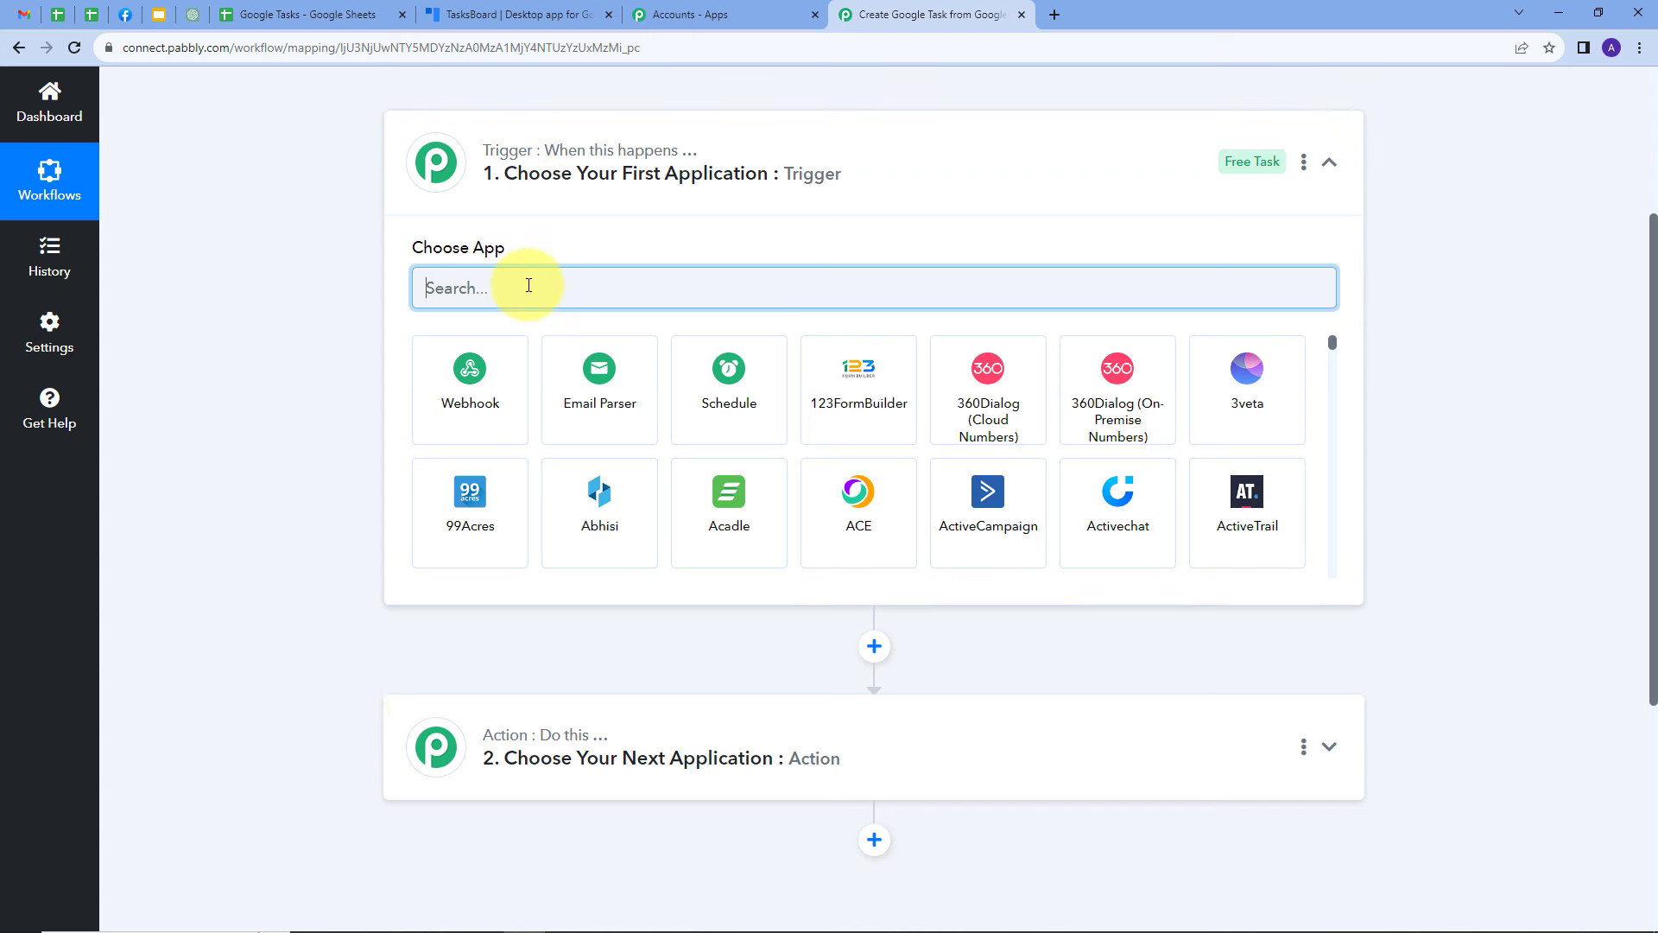
{"action": "type", "text": "Google"}
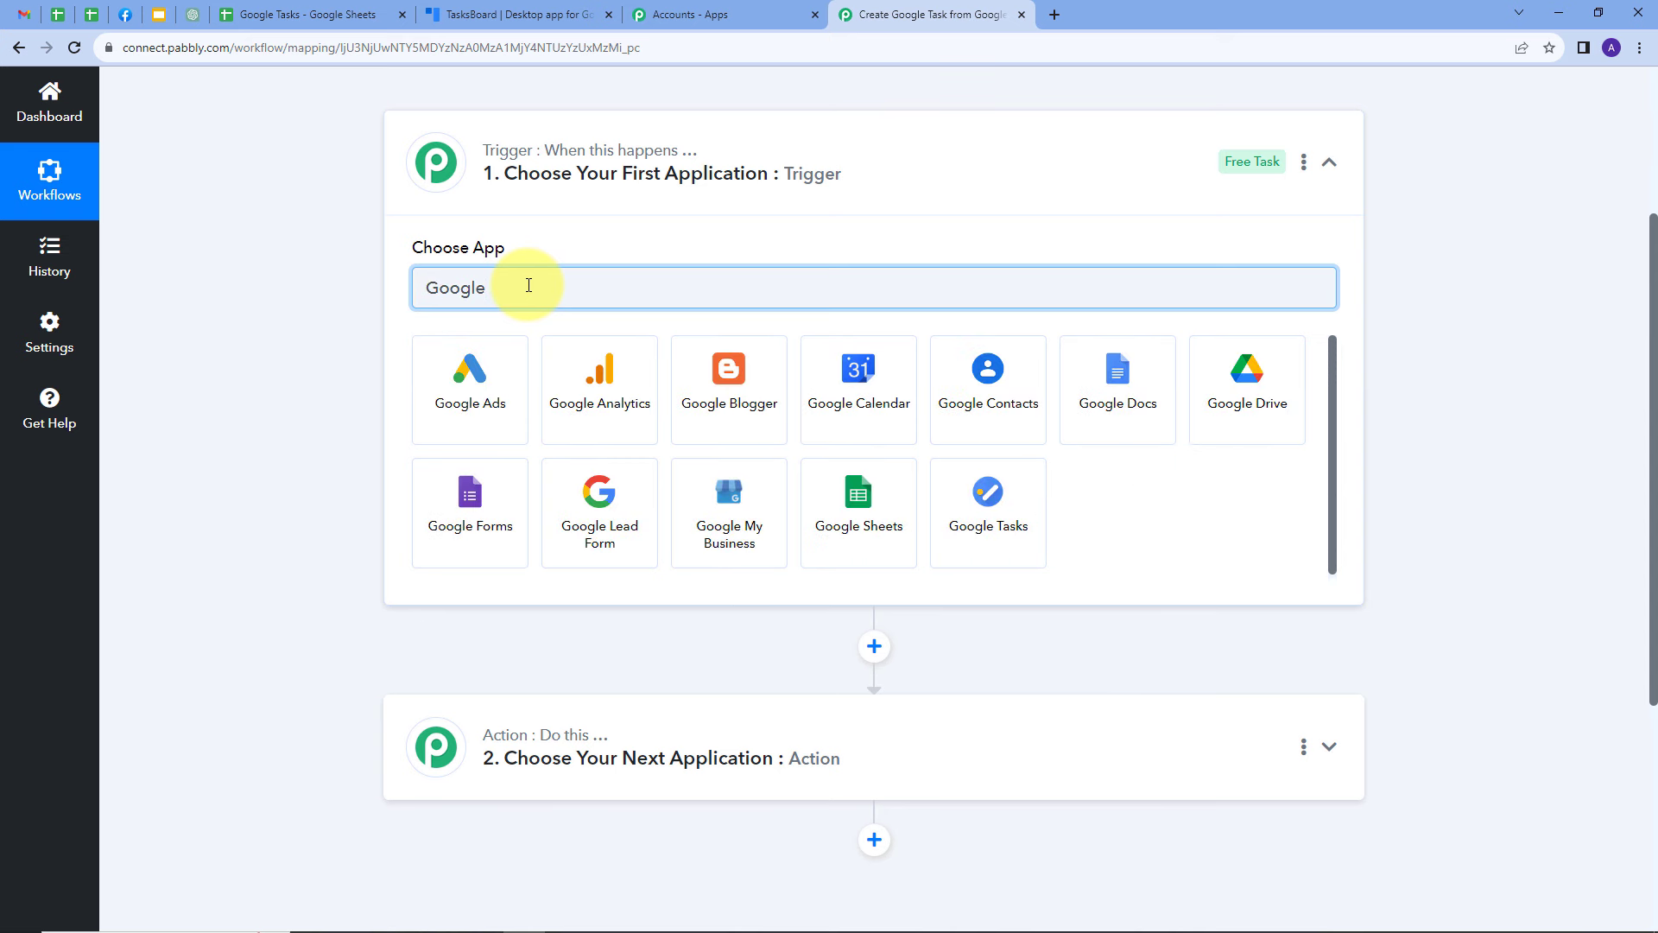
{"action": "left_click", "coordinate": [851, 509]}
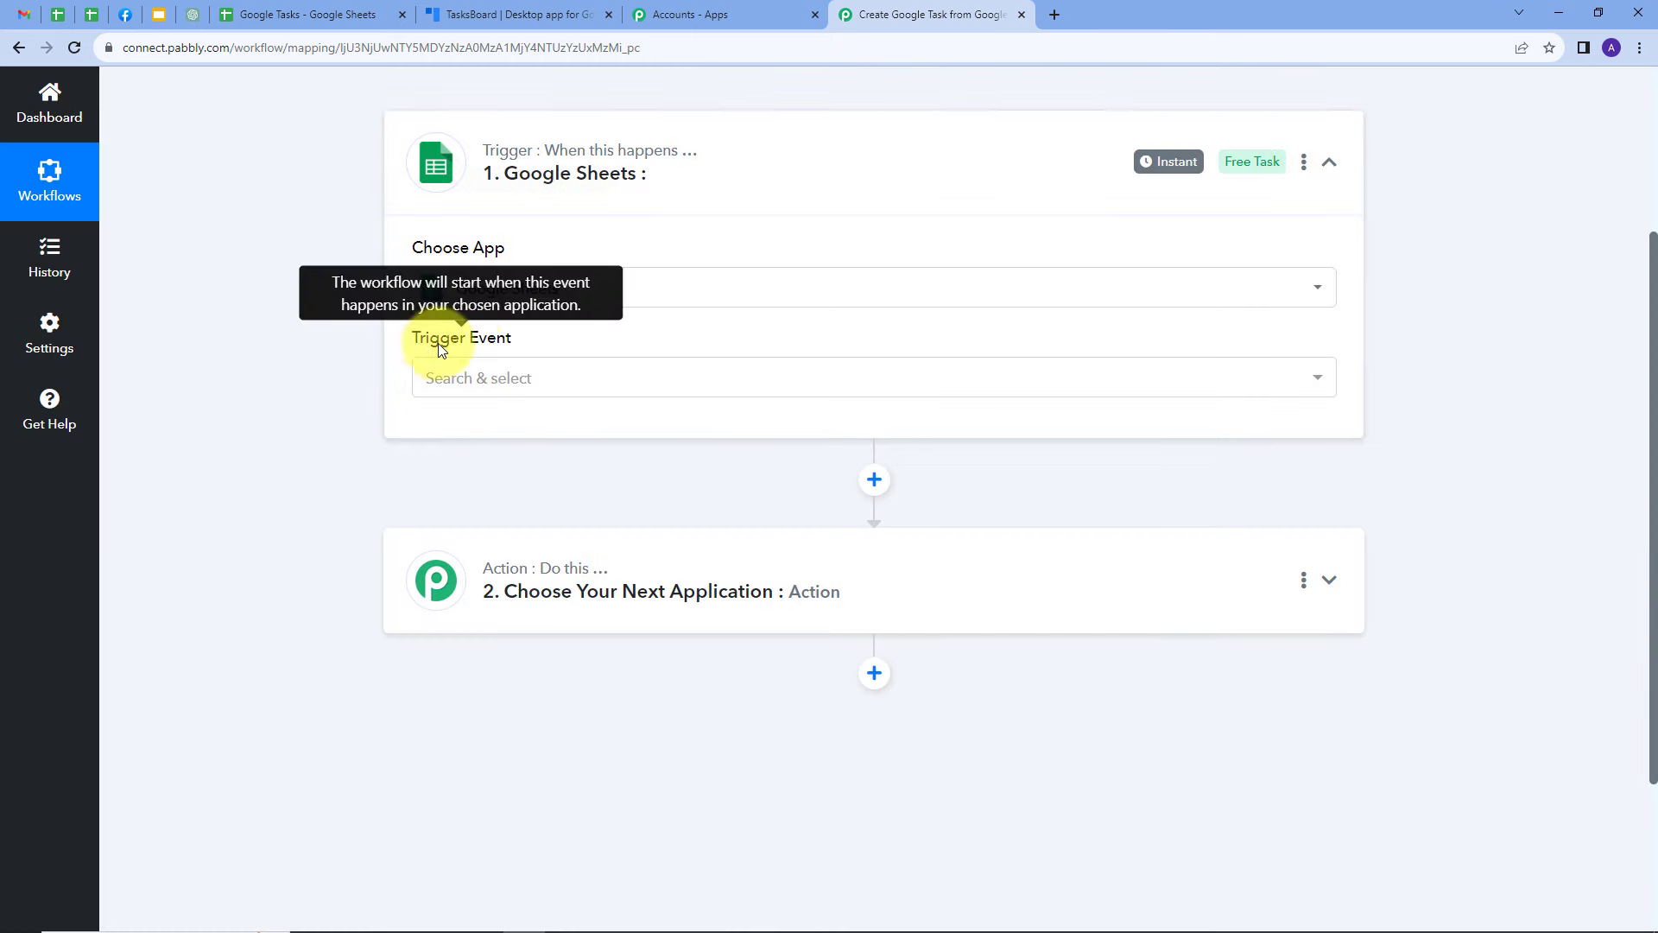
{"action": "left_click", "coordinate": [572, 381]}
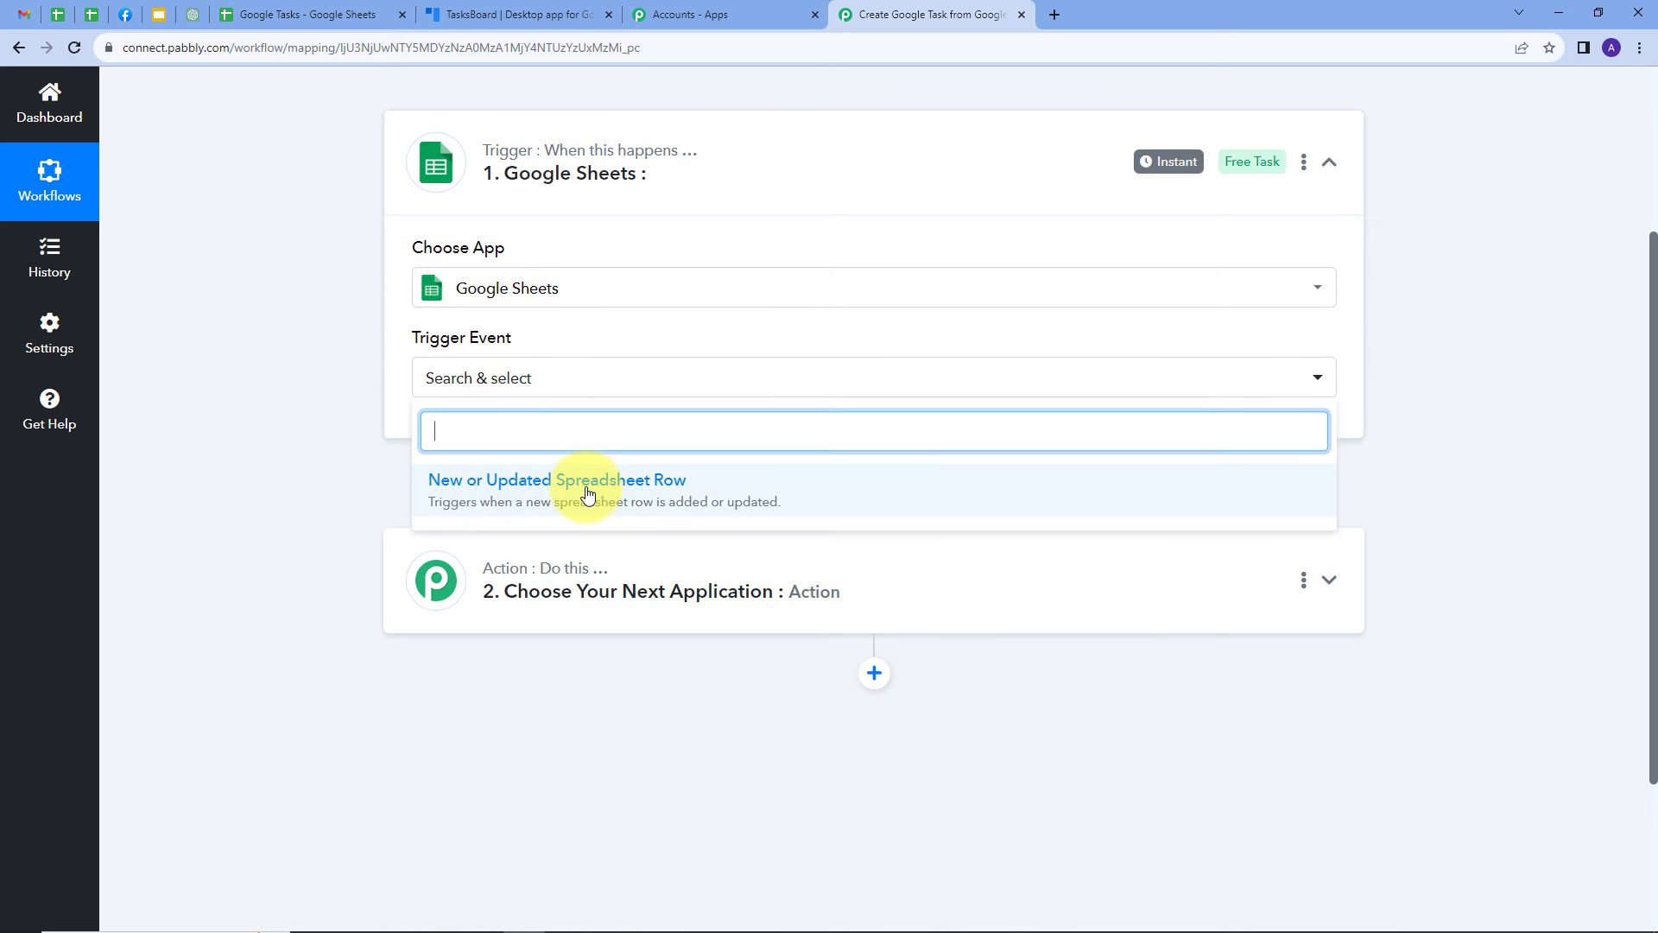
{"action": "left_click", "coordinate": [530, 489]}
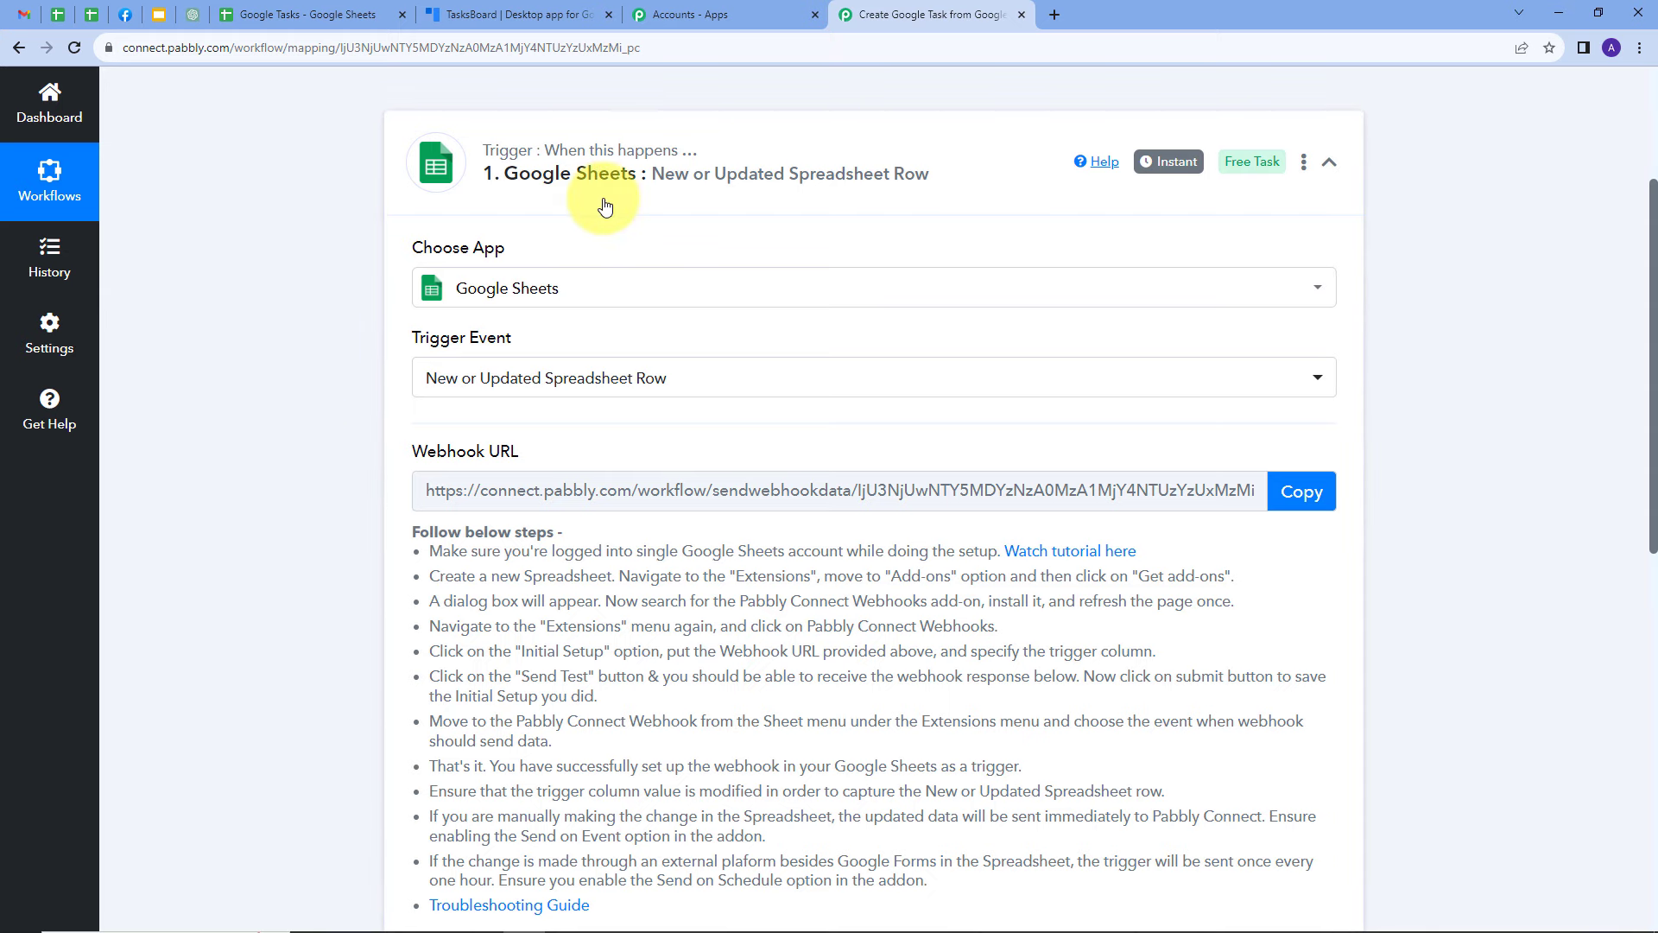
Review the trigger's setup instructions and copy its webhook URL
{"action": "scroll", "coordinate": [480, 345], "scroll_direction": "down", "scroll_amount": 1}
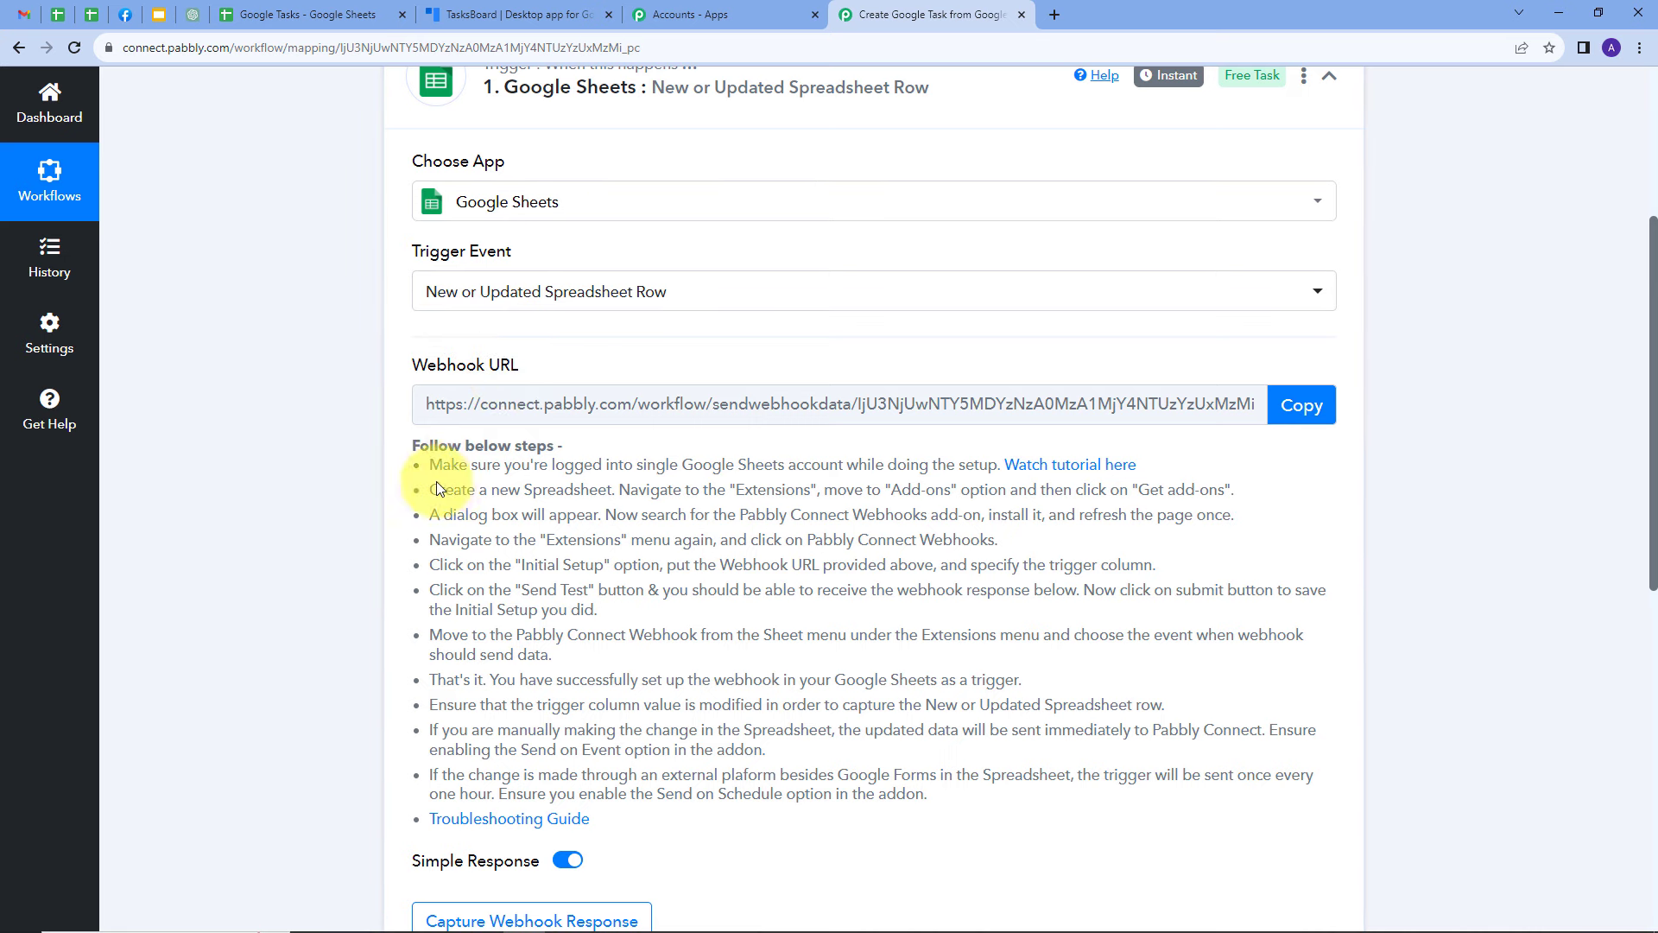
{"action": "left_click_drag", "start_coordinate": [419, 467], "coordinate": [1151, 771]}
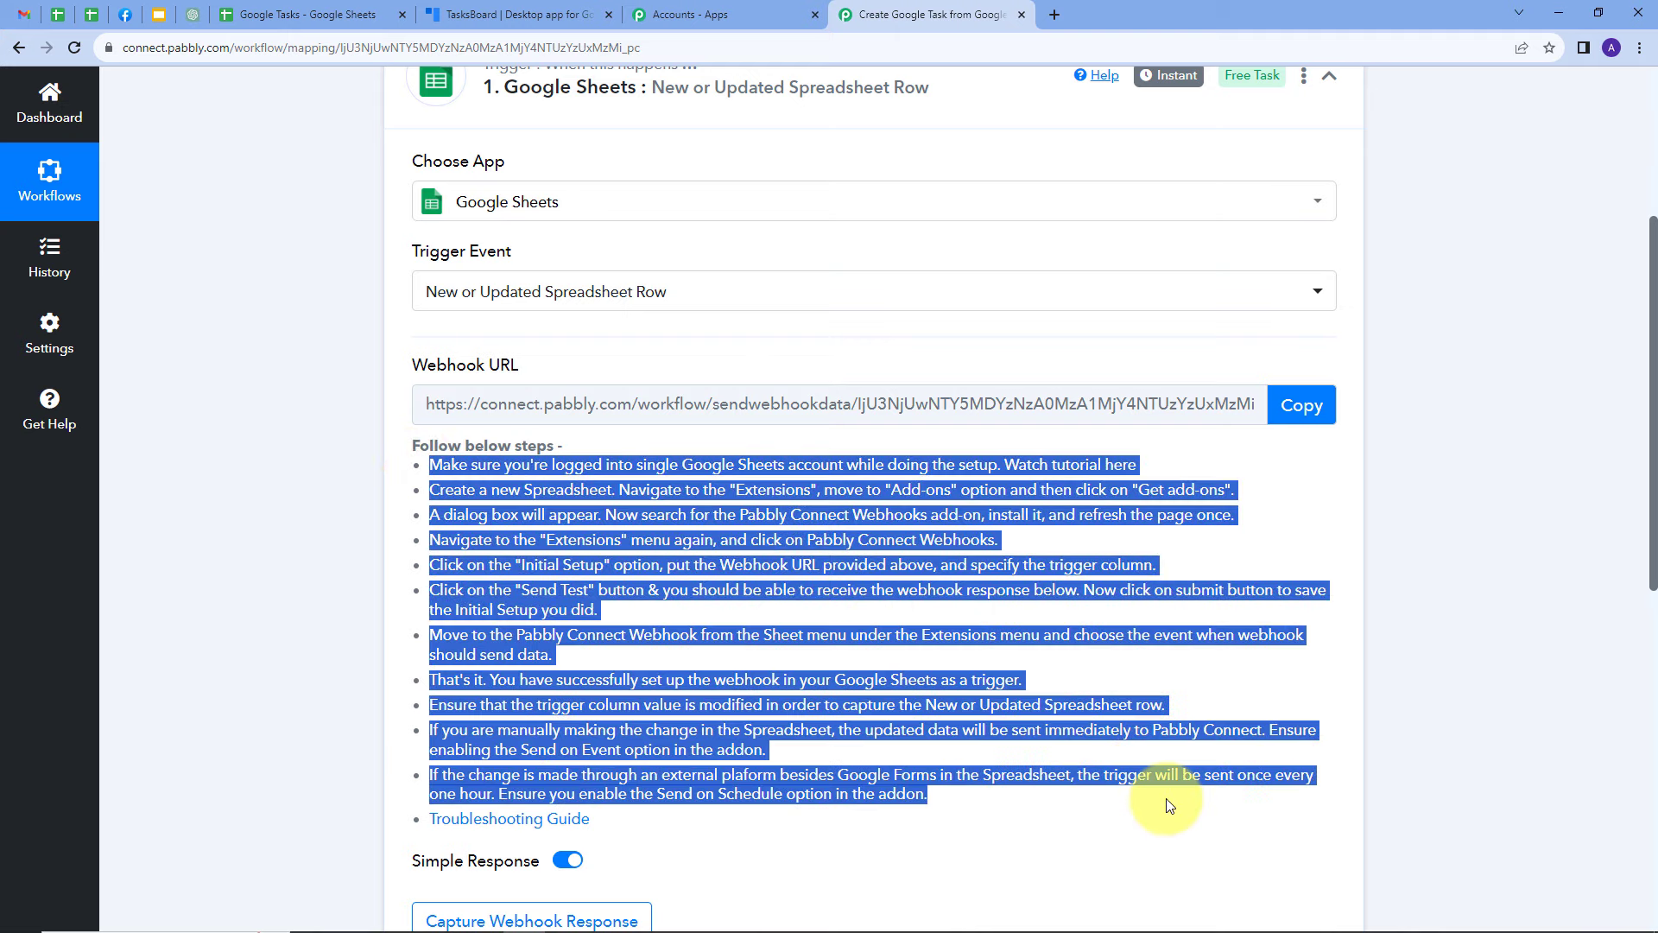
{"action": "left_click", "coordinate": [1230, 700]}
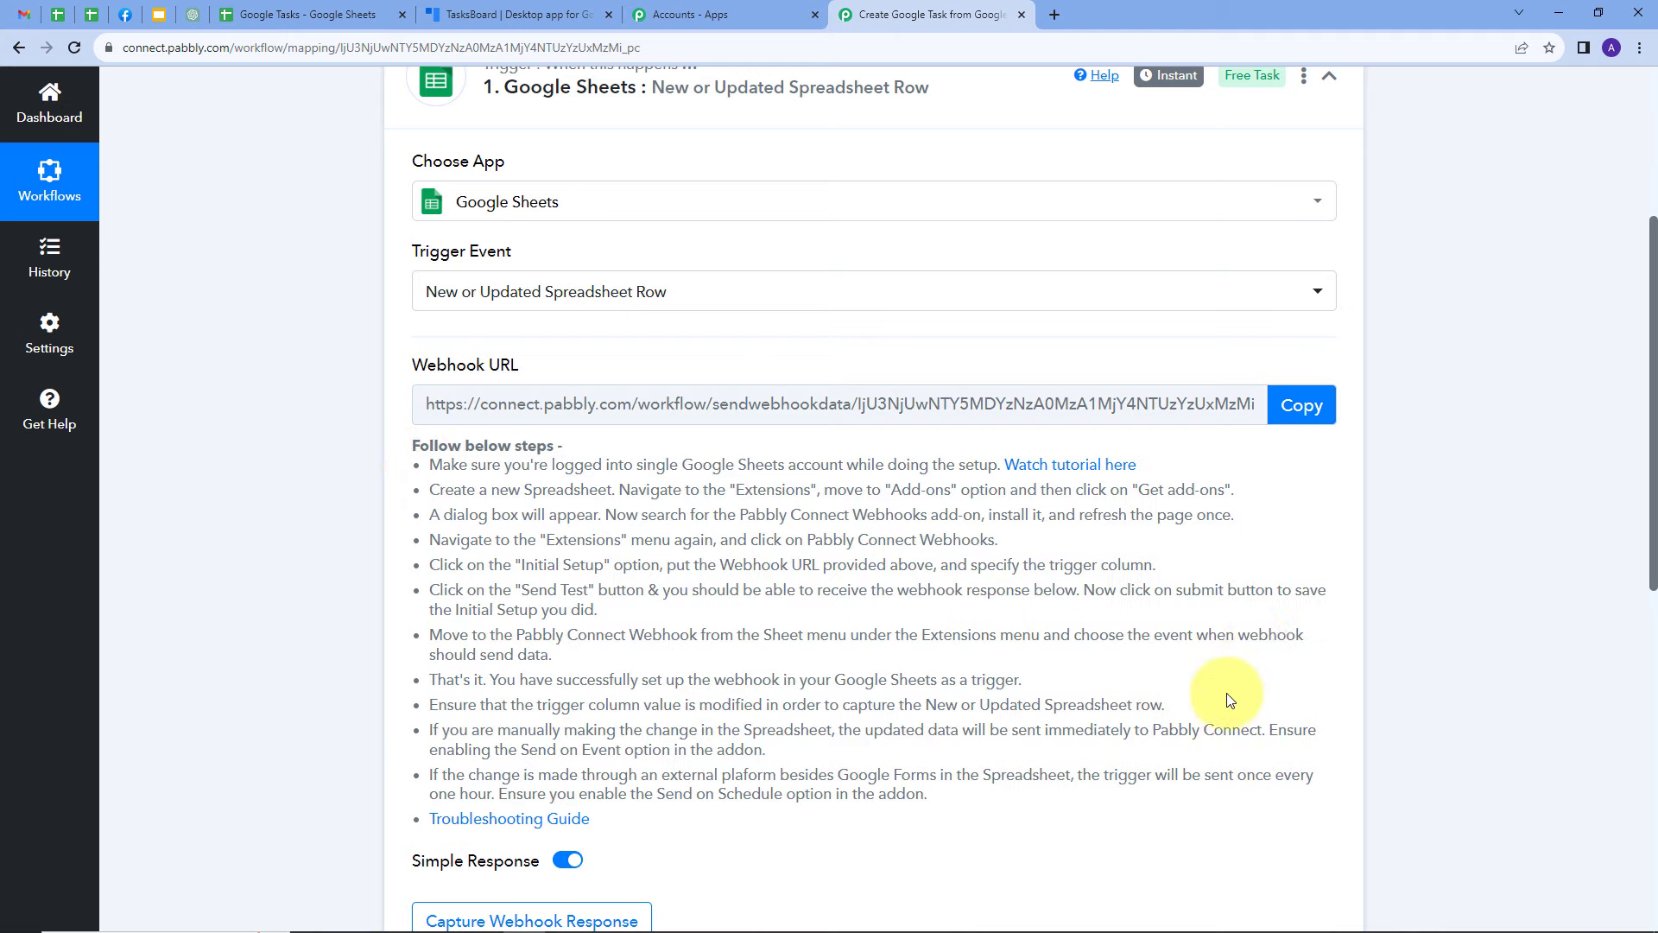
{"action": "left_click", "coordinate": [1299, 406]}
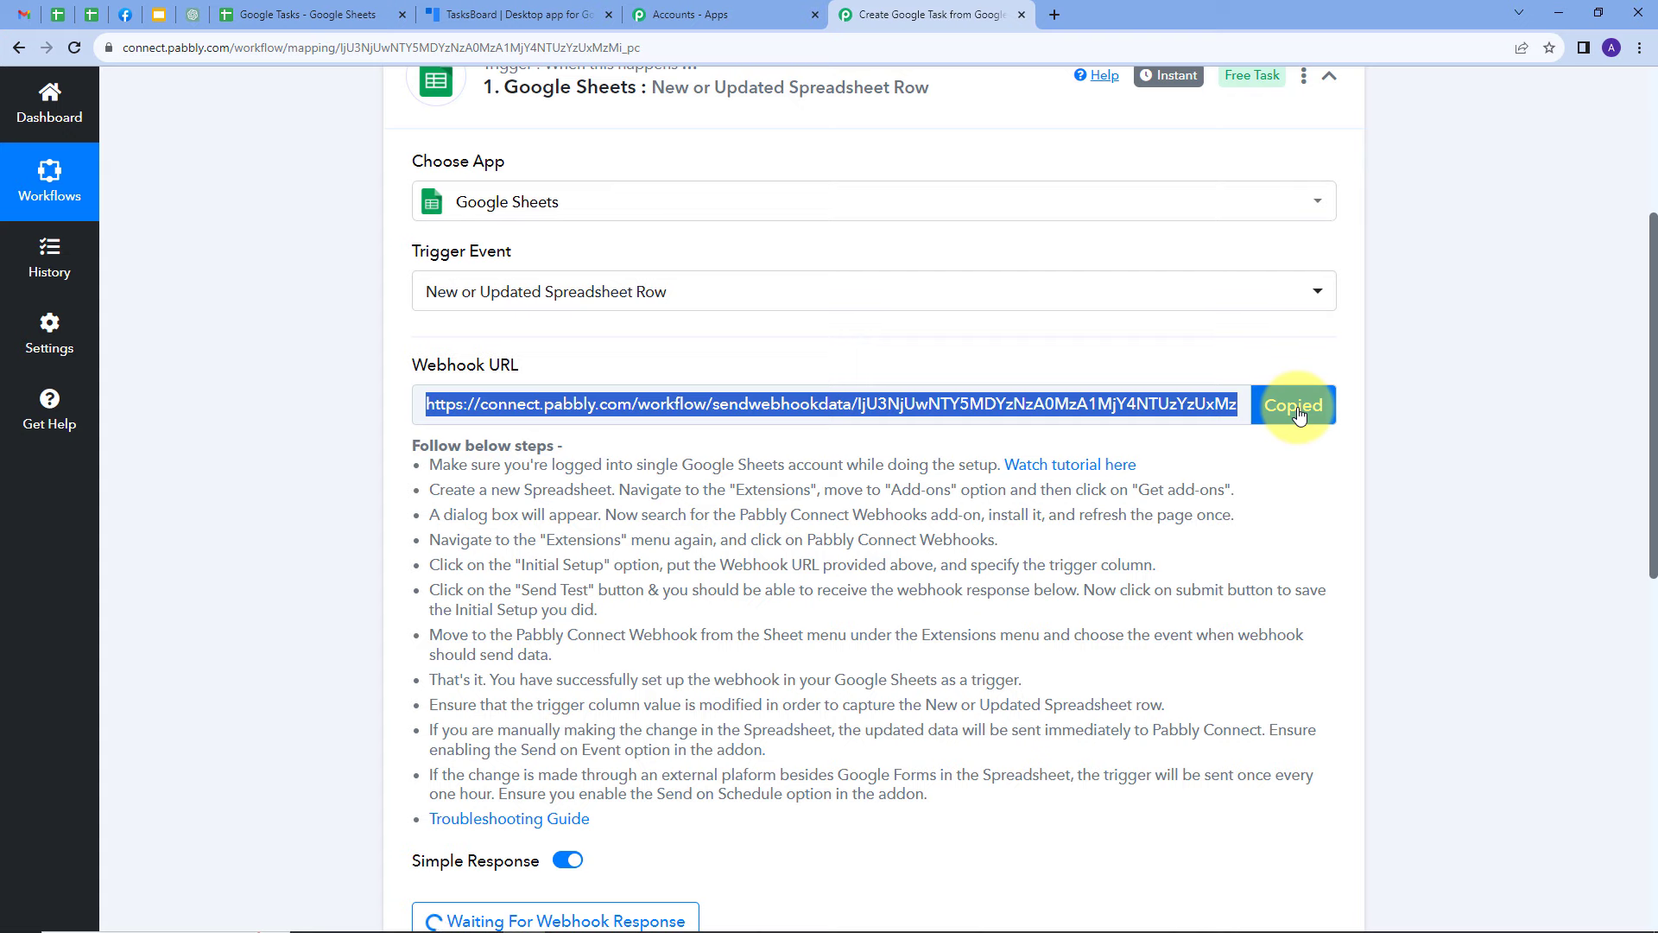
Switch to the Google Tasks spreadsheet and look up the Pabbly Connect Webhooks add-on in the Google Workspace Marketplace
{"action": "left_click", "coordinate": [288, 21]}
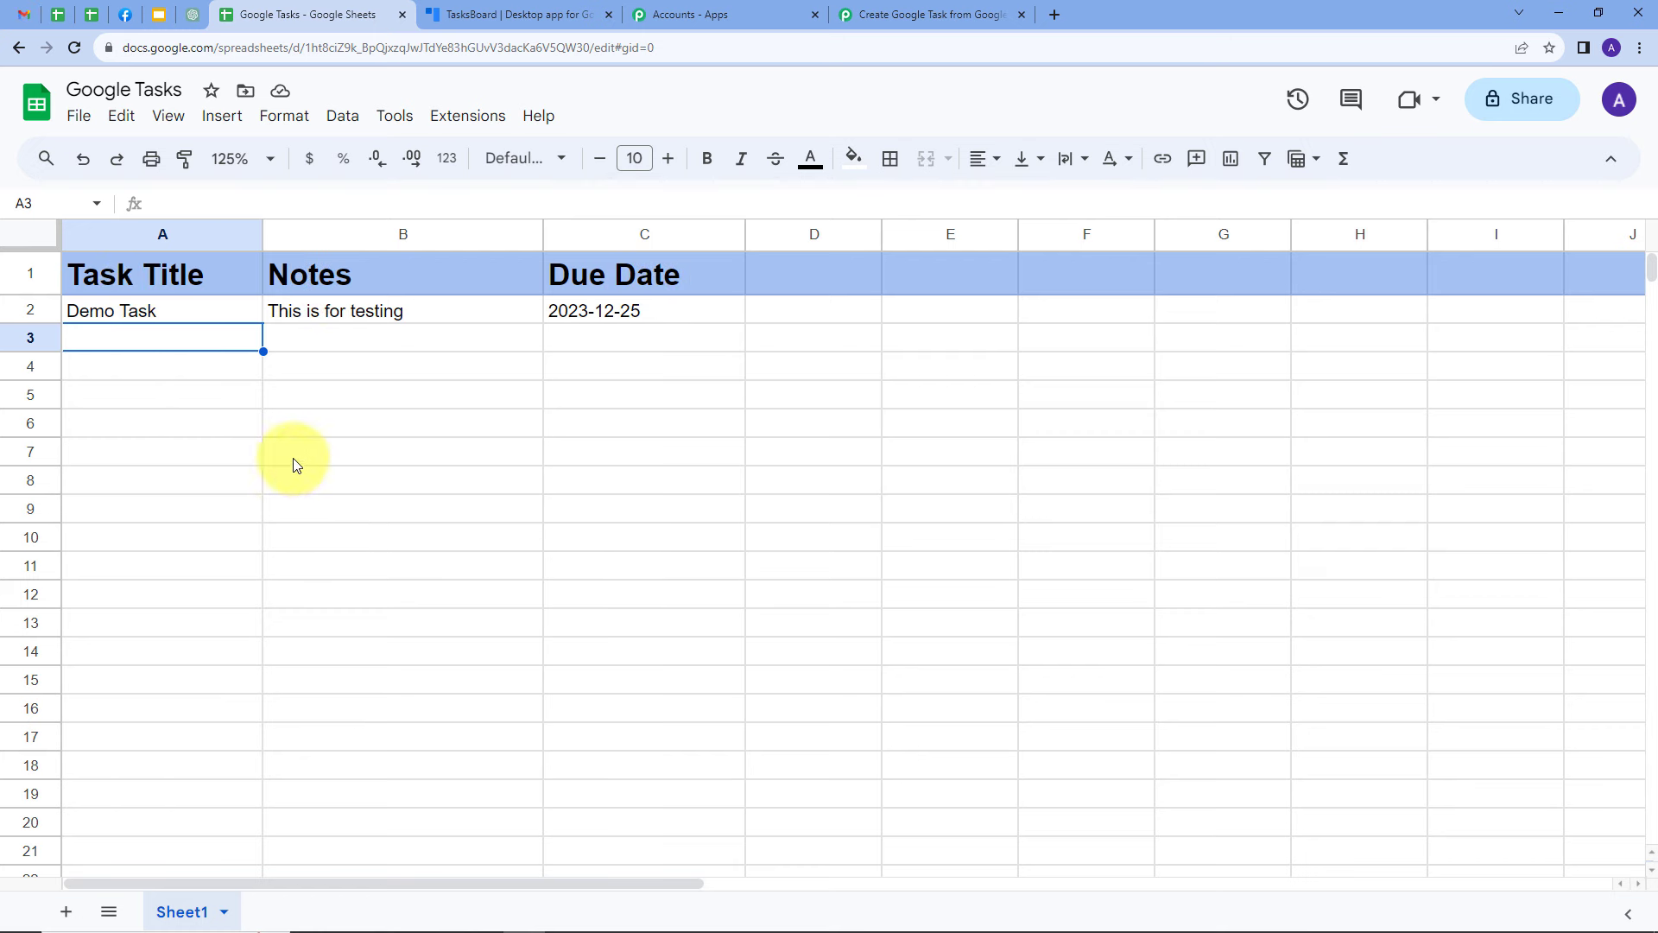
{"action": "left_click", "coordinate": [443, 120]}
{"action": "mouse_move", "coordinate": [481, 157]}
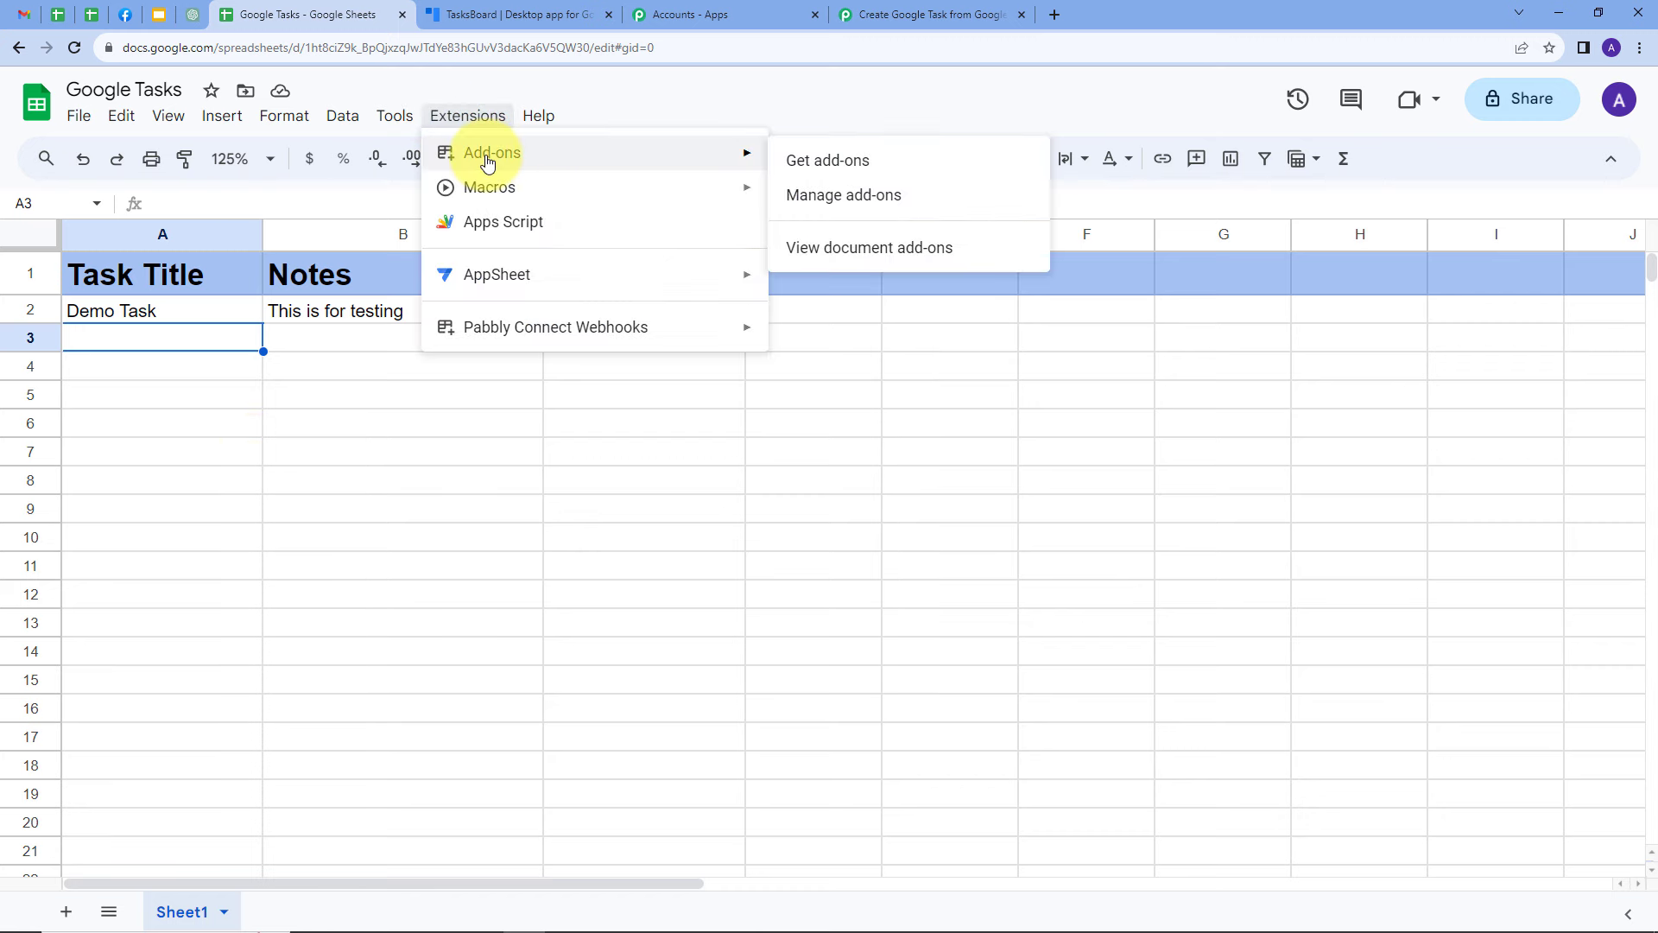
{"action": "left_click", "coordinate": [835, 164]}
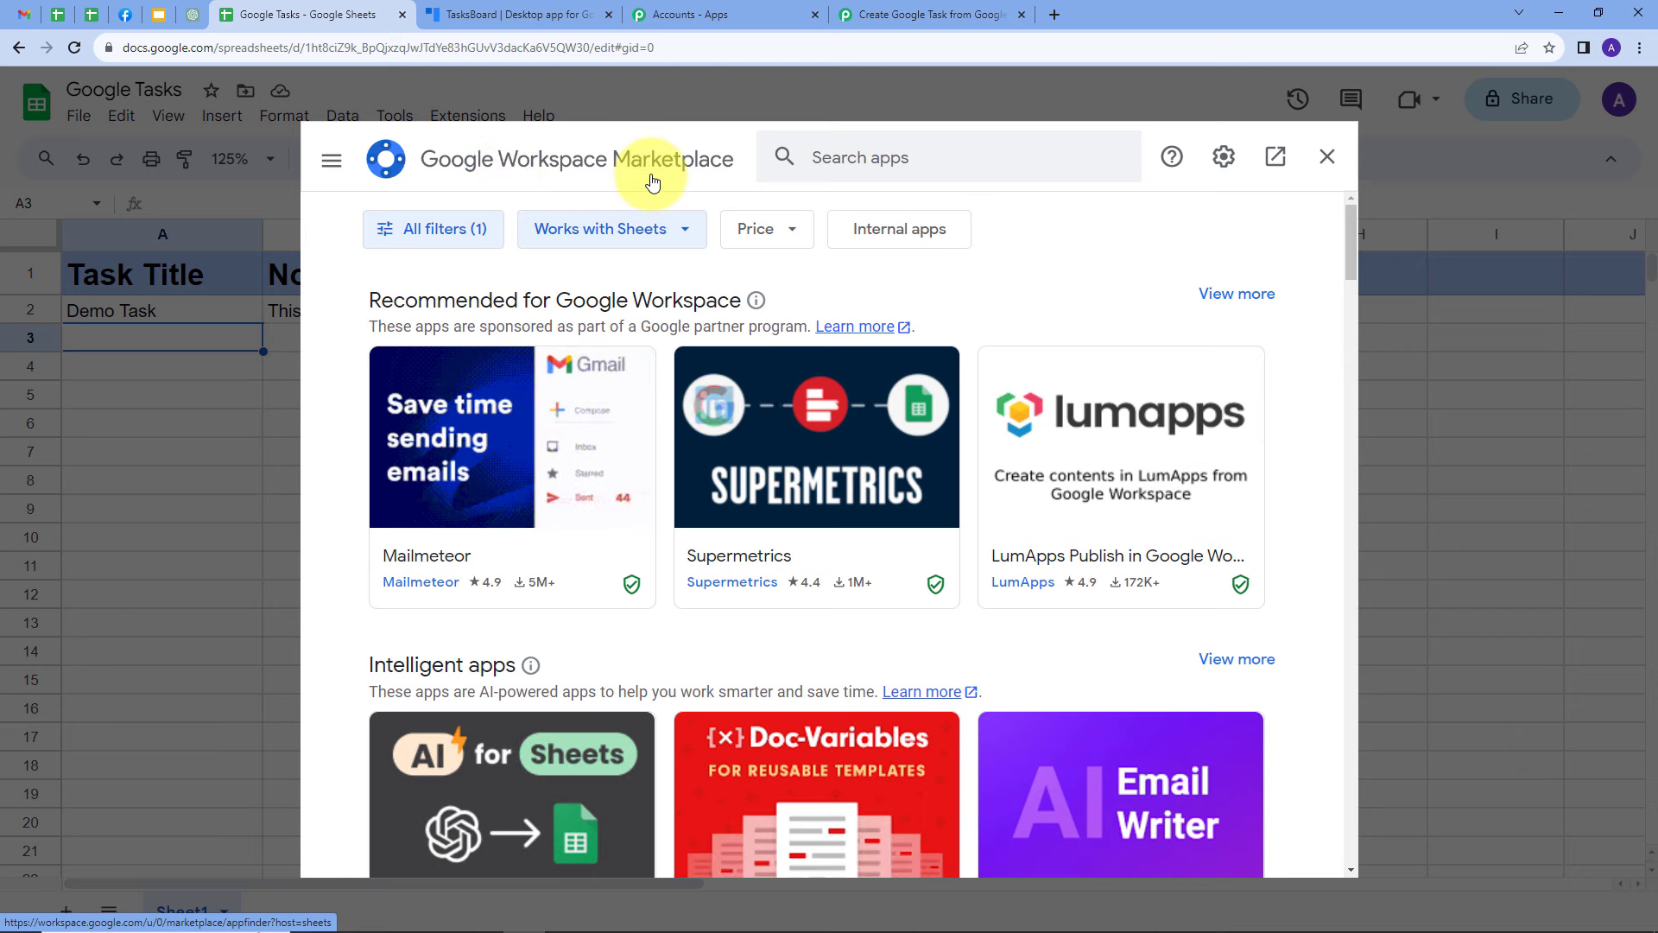
{"action": "left_click", "coordinate": [816, 158]}
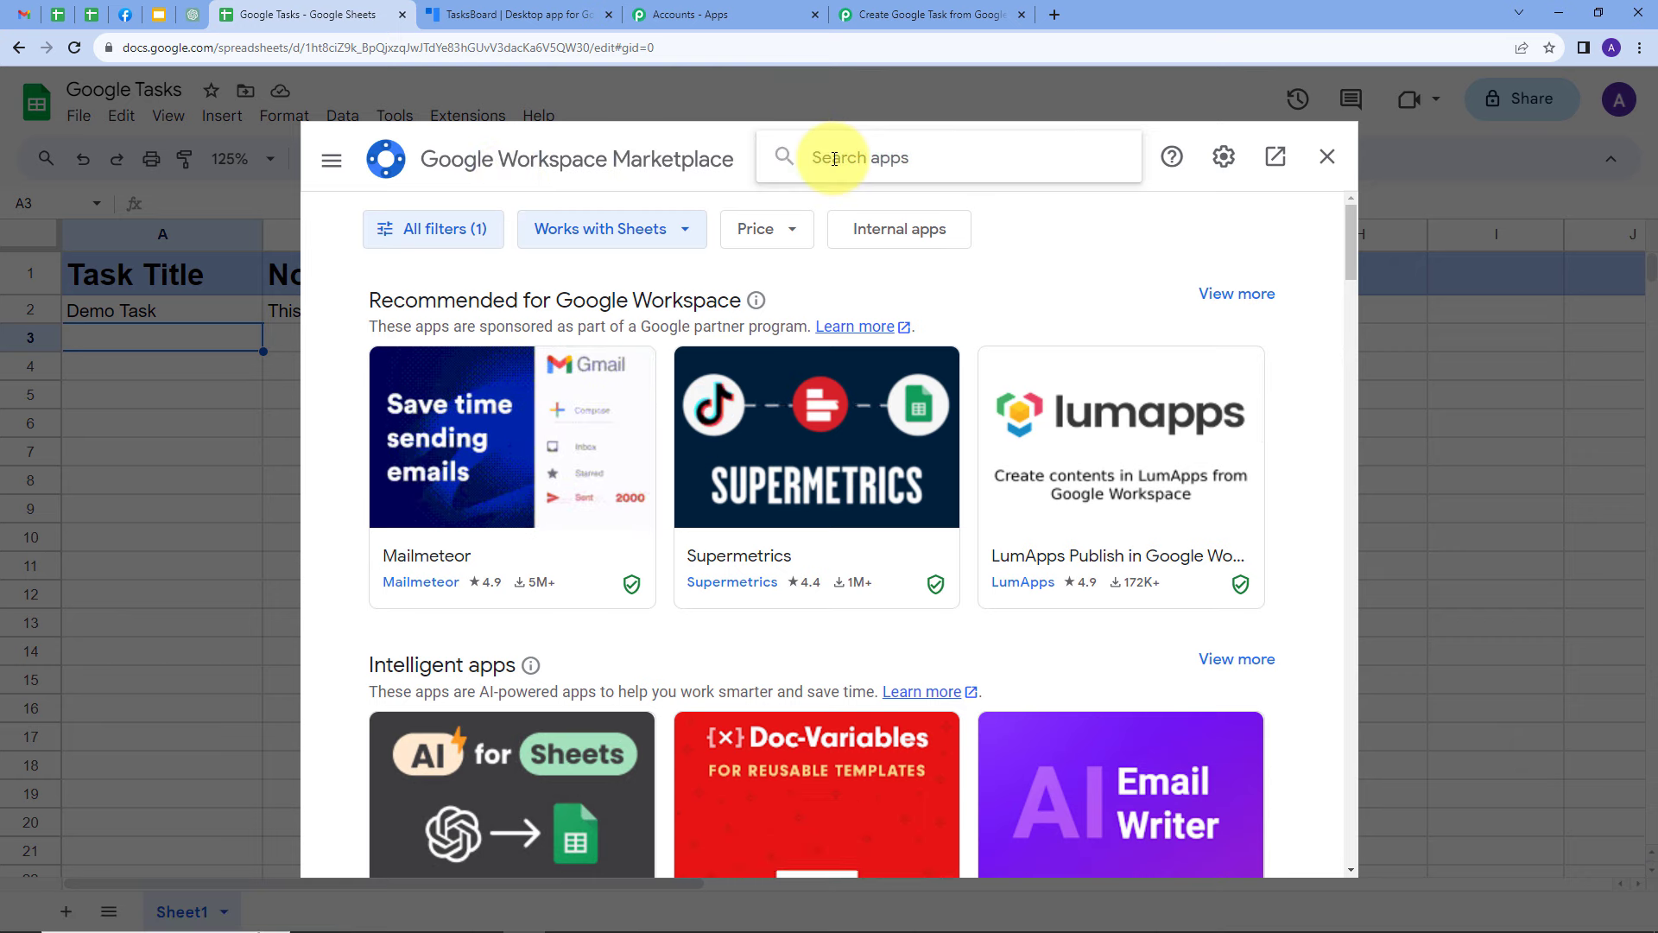
{"action": "type", "text": "pap"}
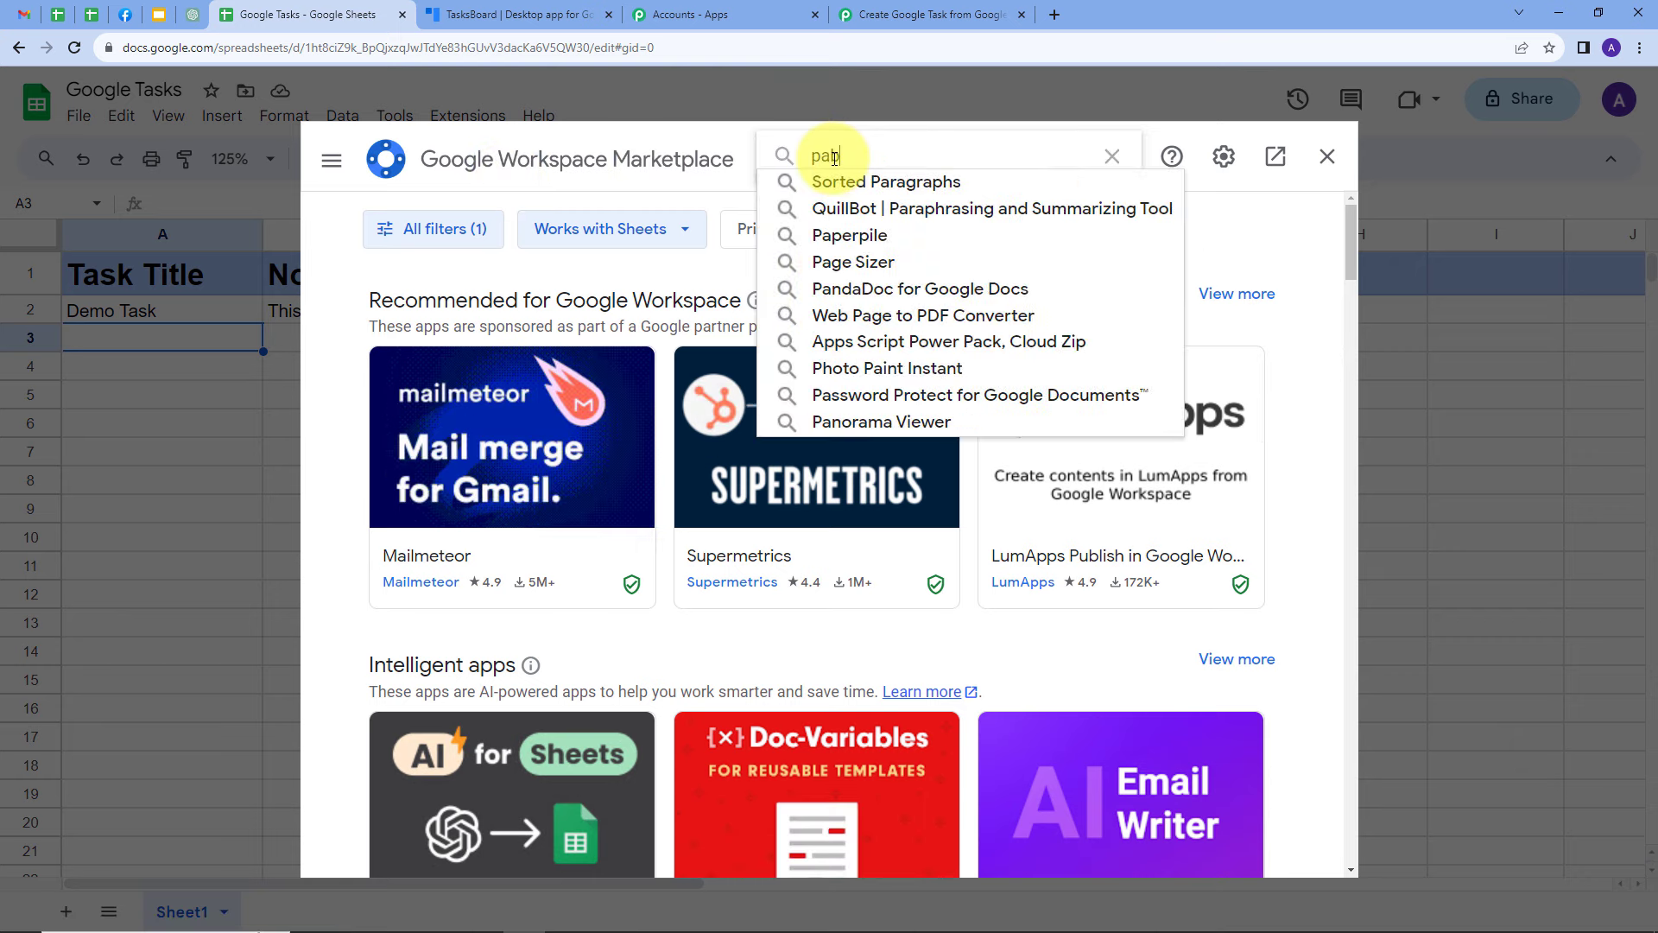
{"action": "key", "text": "BackSpace"}
{"action": "type", "text": "bbl"}
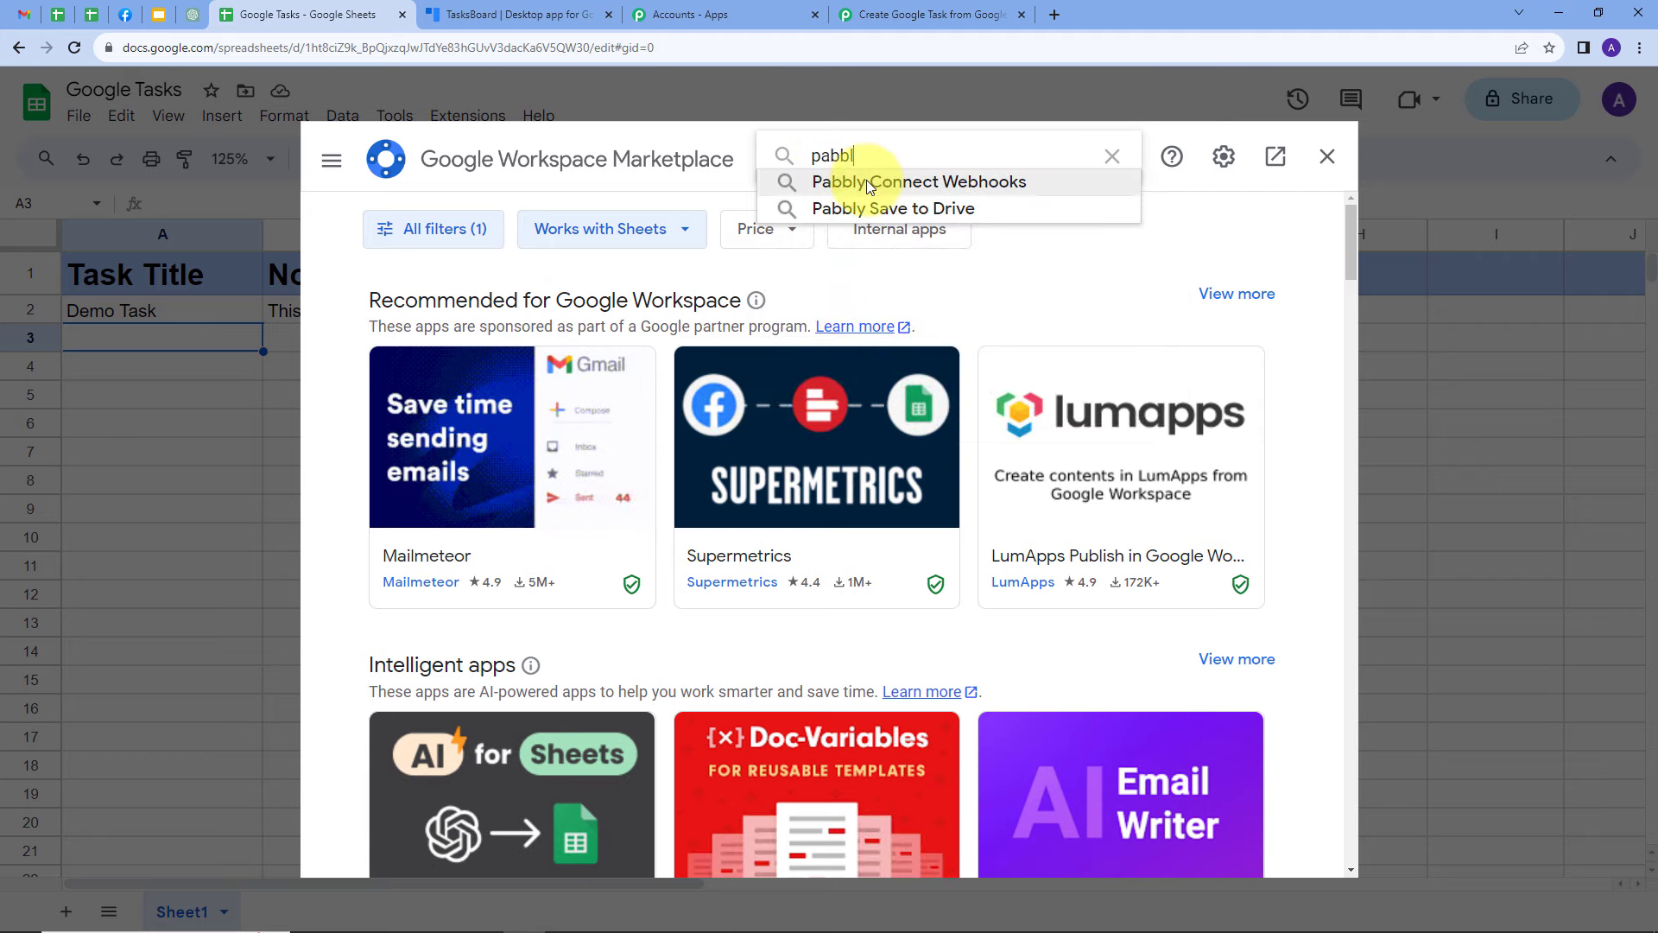
{"action": "left_click", "coordinate": [867, 180]}
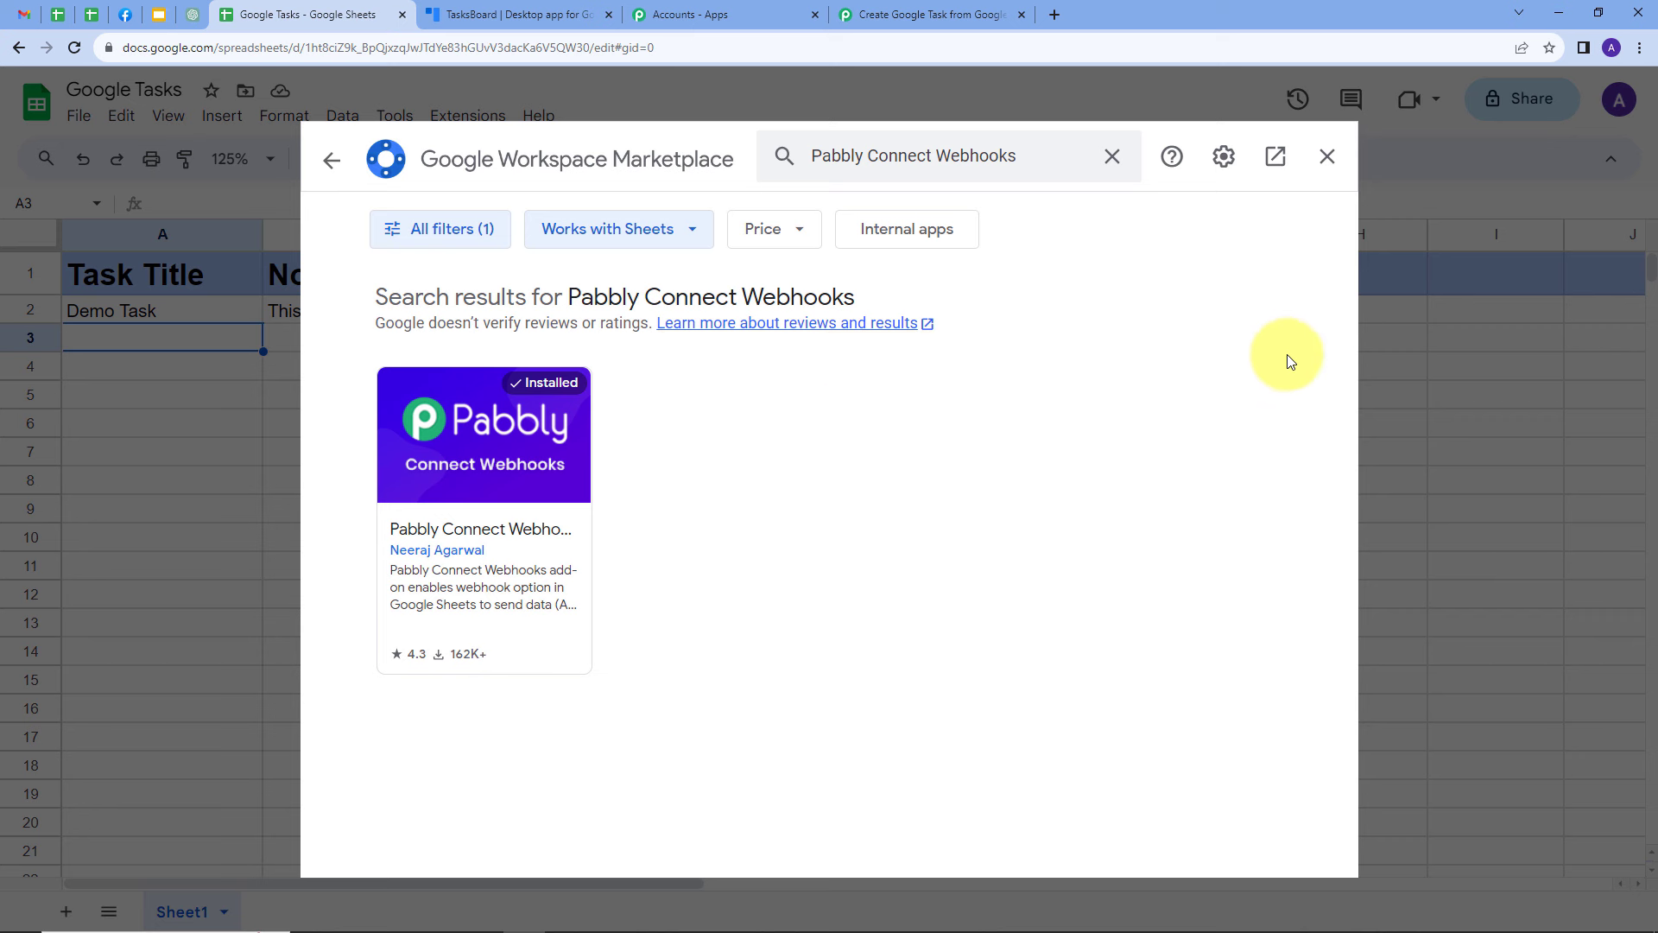
{"action": "left_click", "coordinate": [1326, 157]}
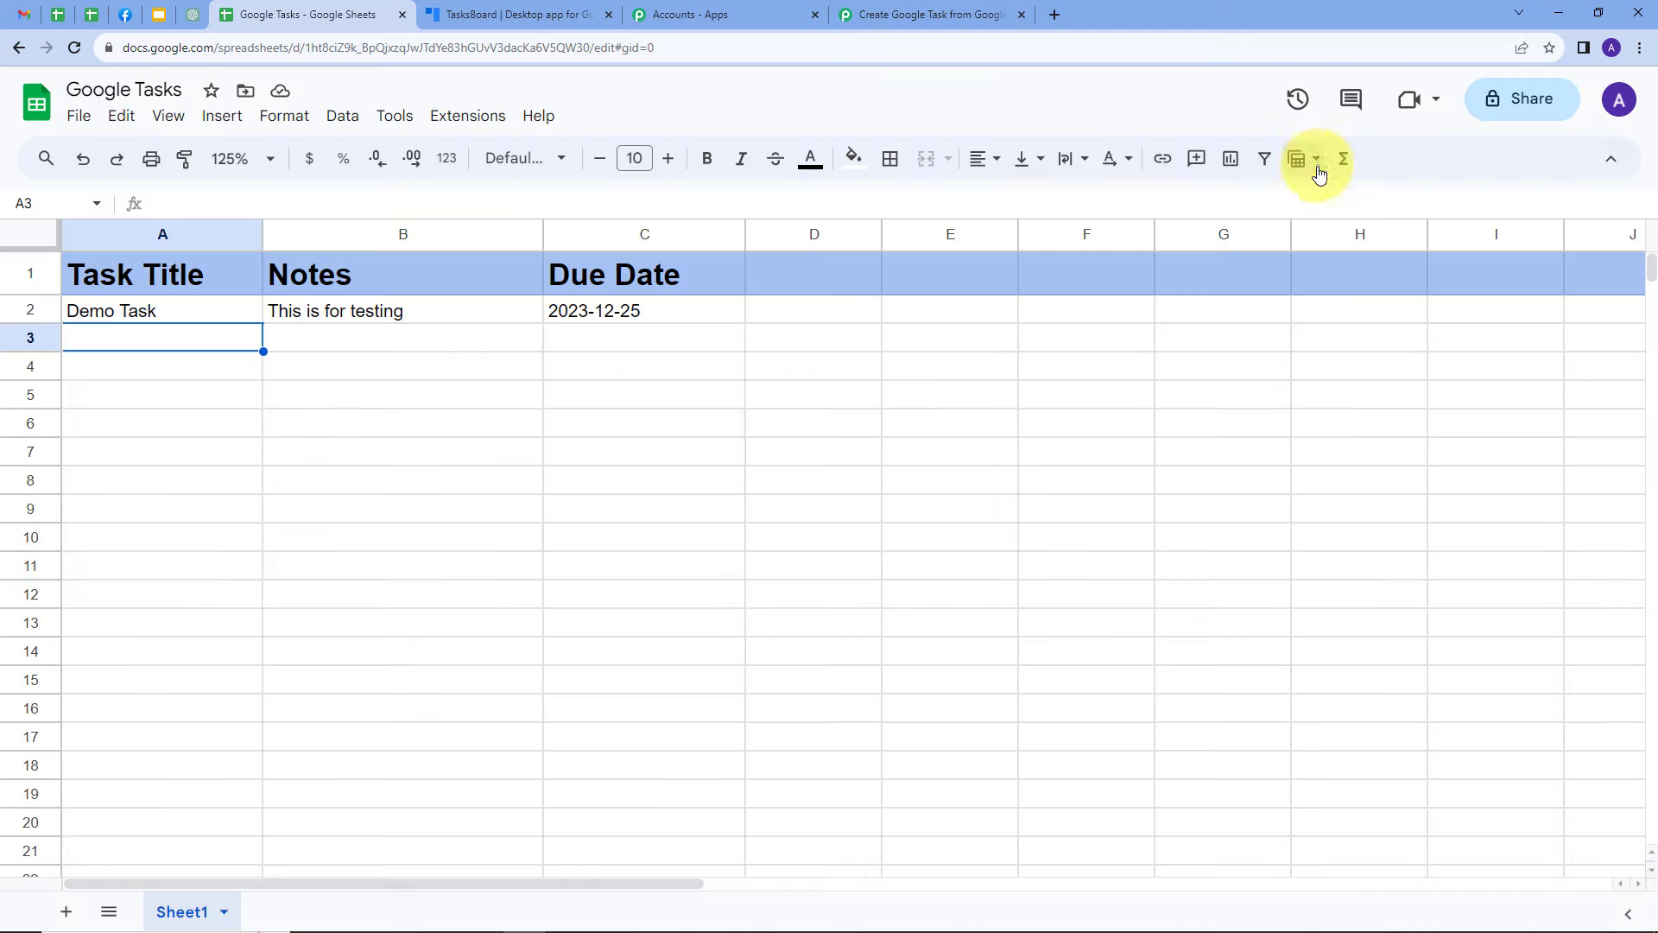
In the Pabbly Connect Webhooks initial setup for Sheet1, enter the copied webhook URL and set the trigger column to C
{"action": "left_click", "coordinate": [472, 116]}
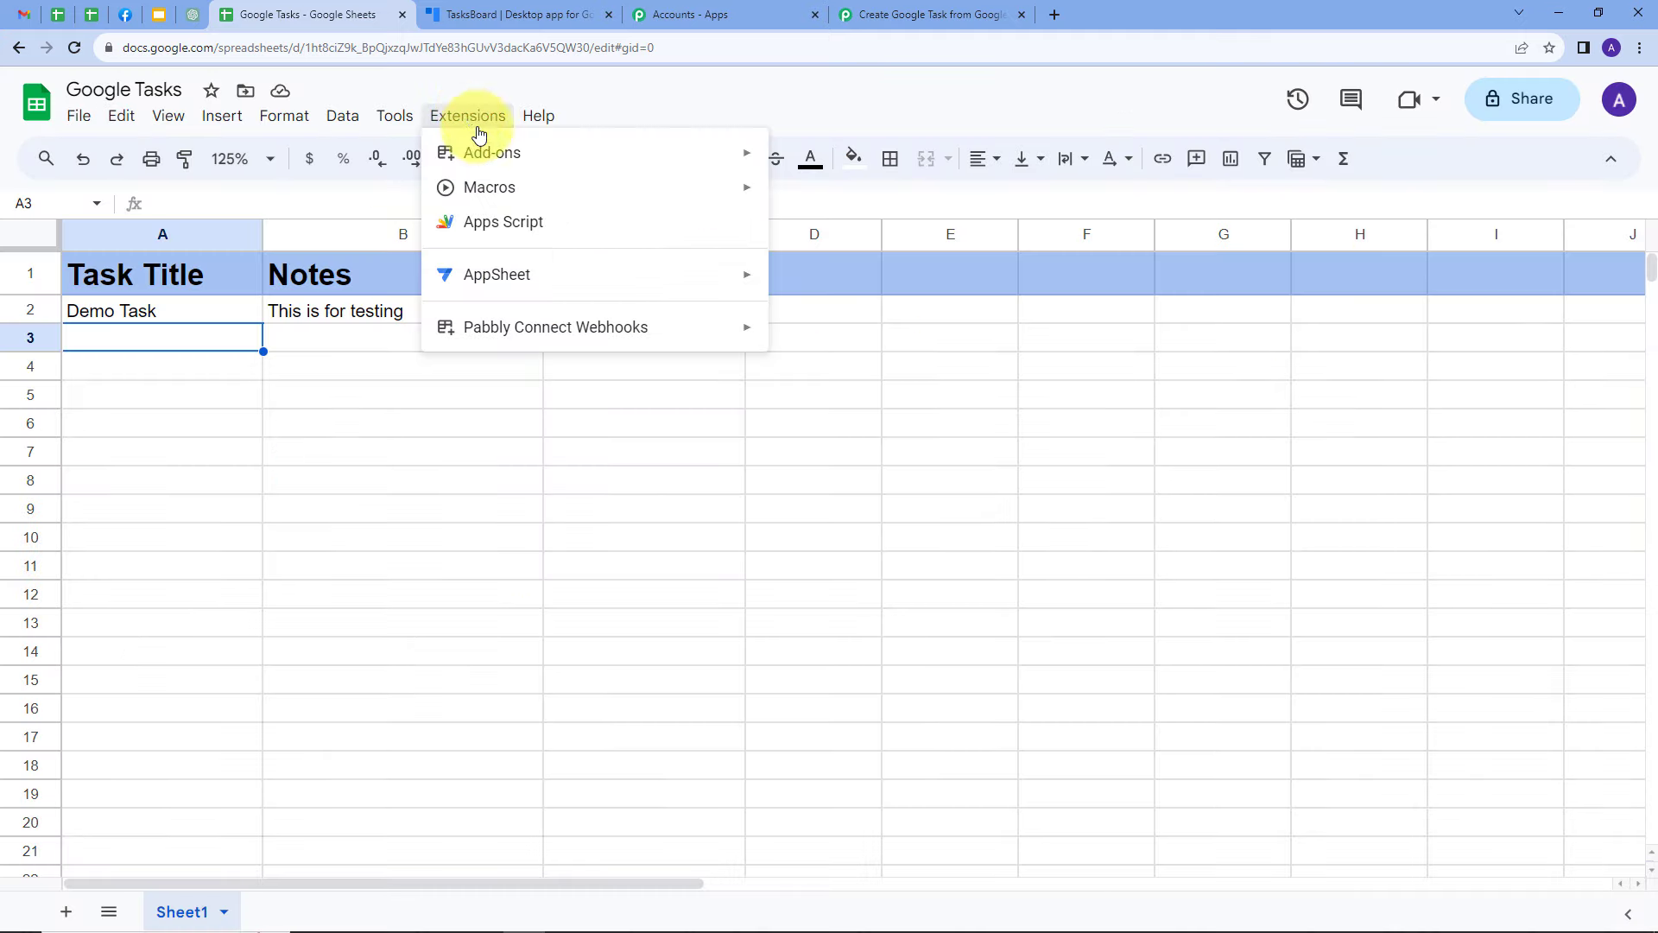
{"action": "mouse_move", "coordinate": [488, 325]}
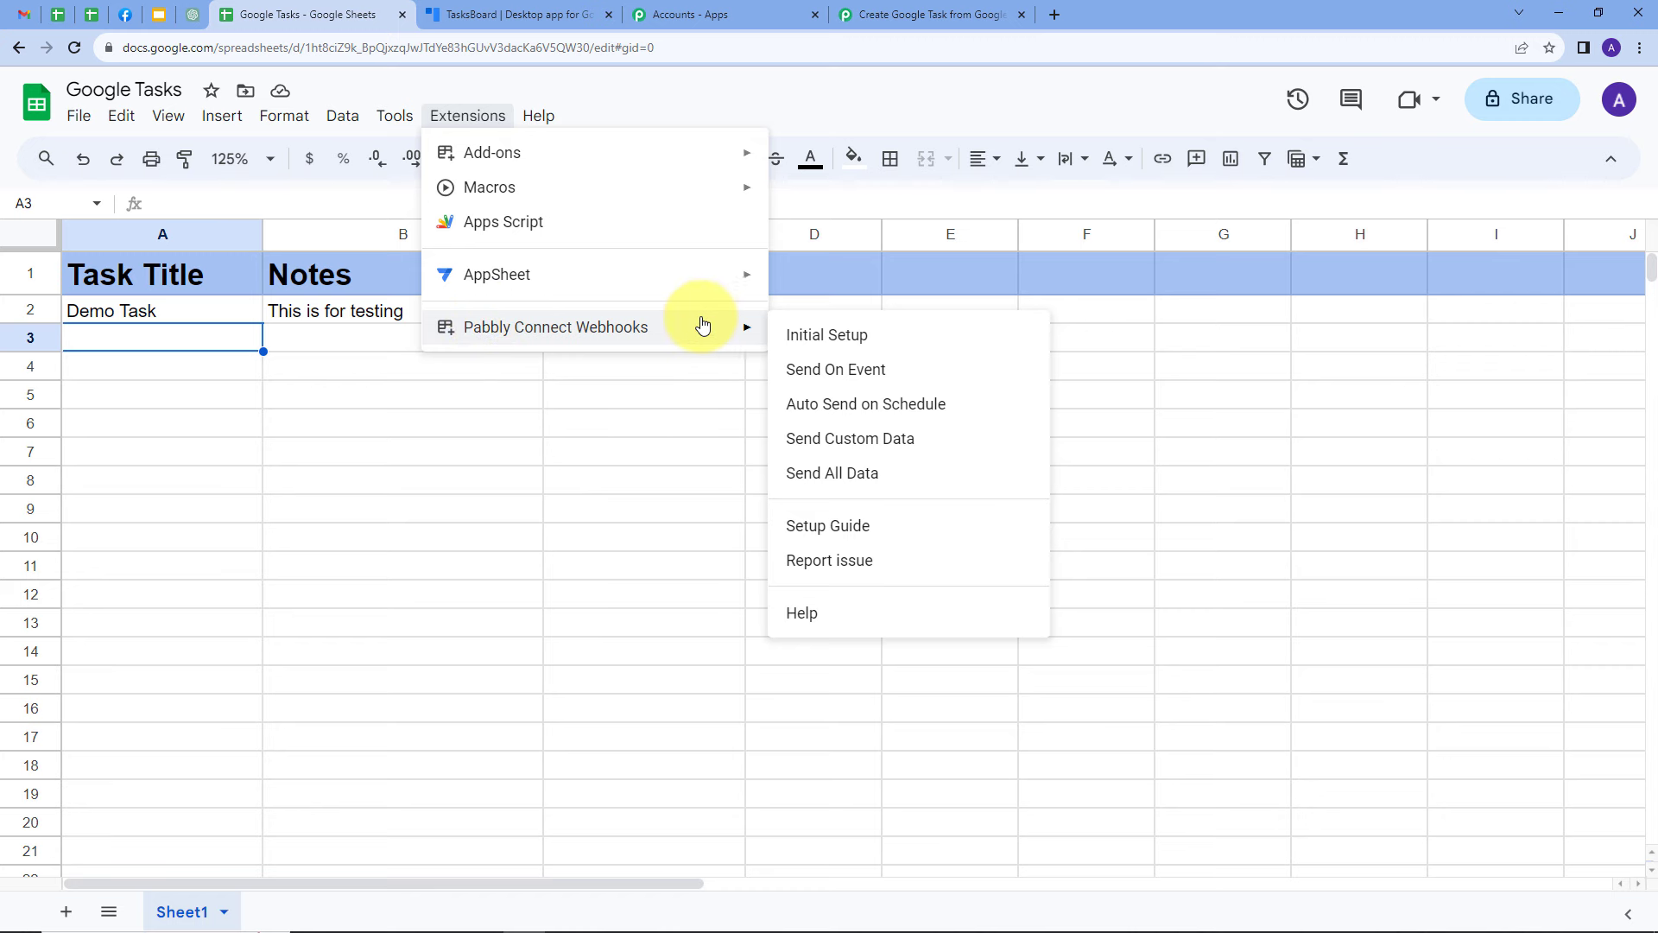
{"action": "left_click", "coordinate": [826, 337]}
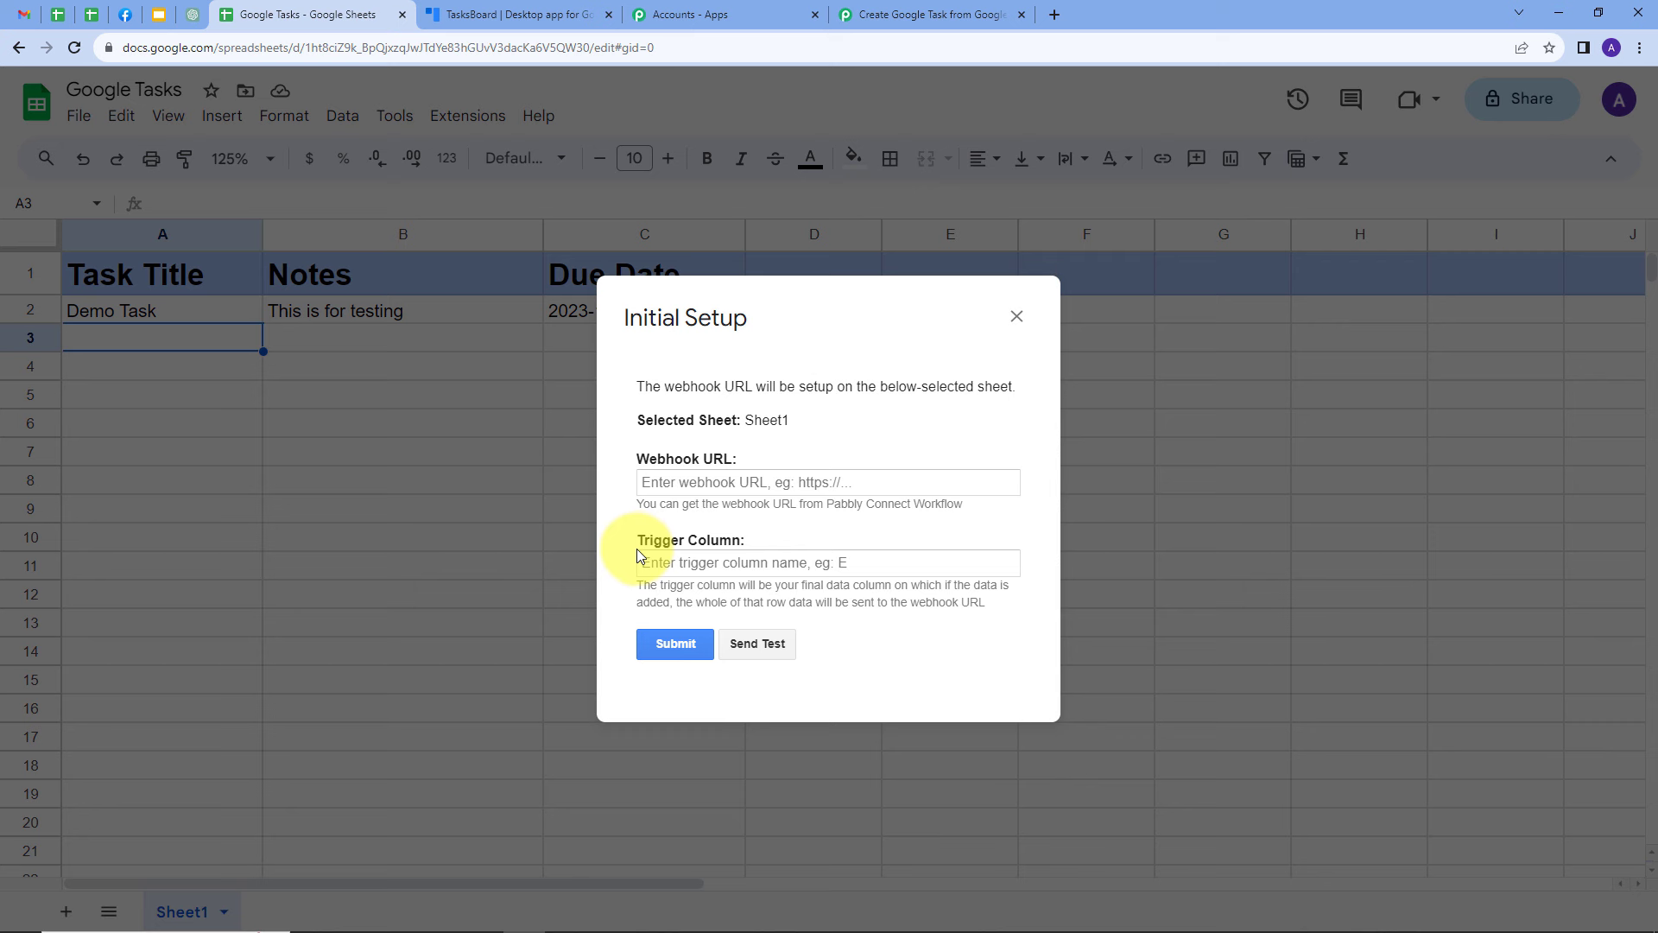
{"action": "left_click", "coordinate": [669, 481]}
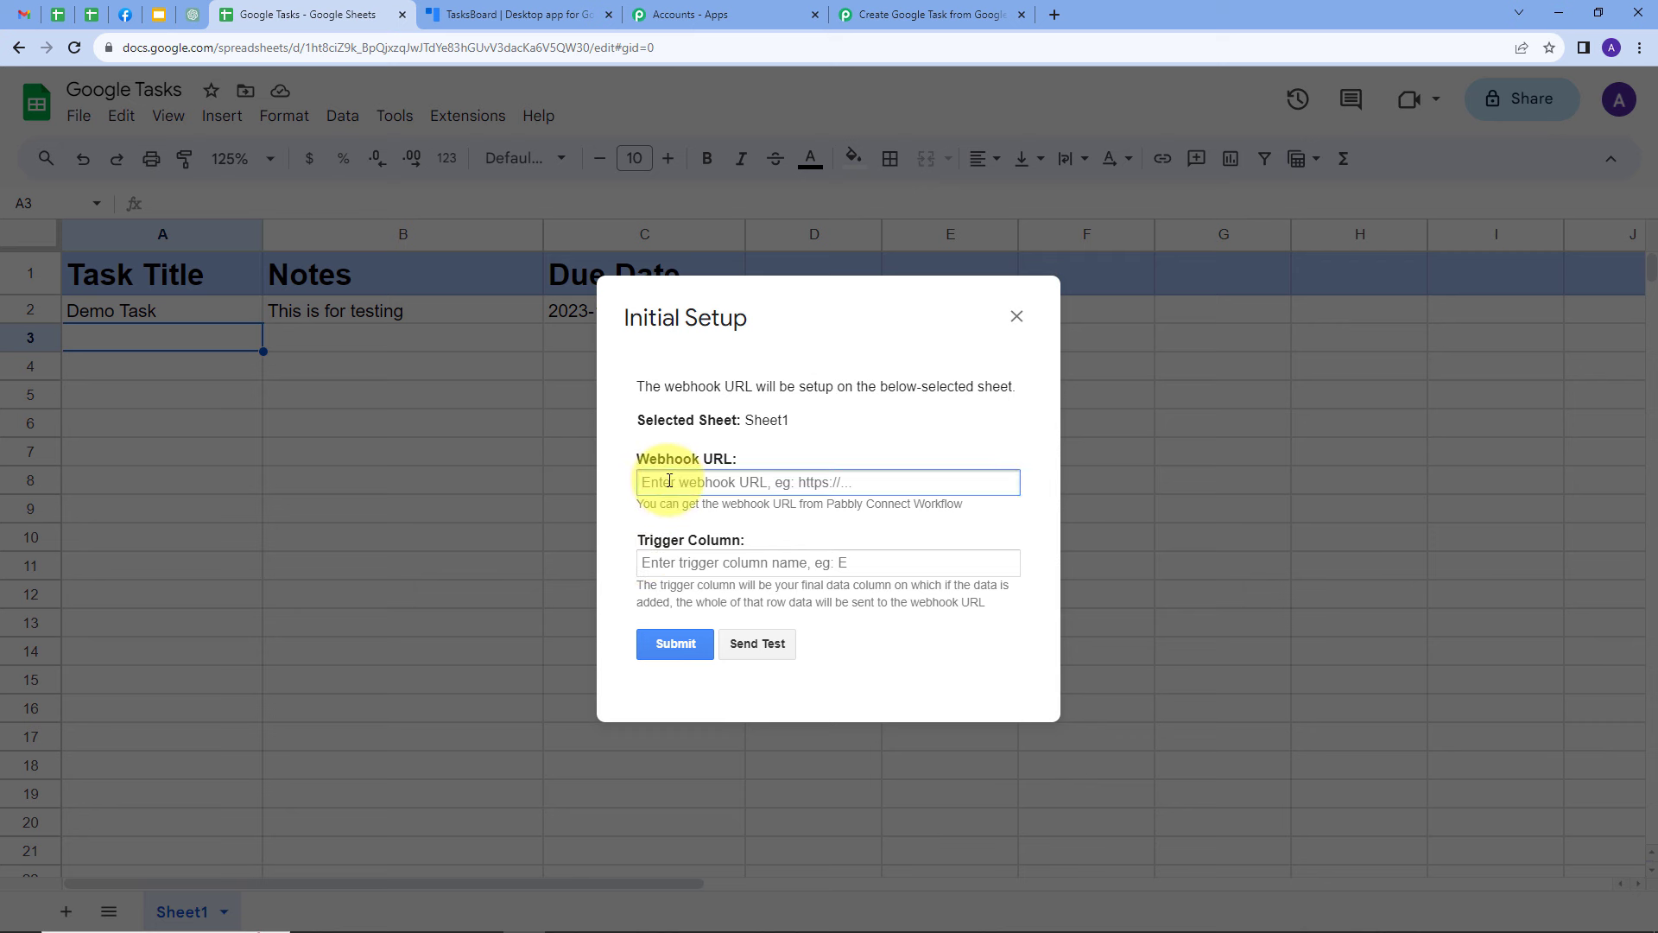
{"action": "left_click", "coordinate": [691, 541]}
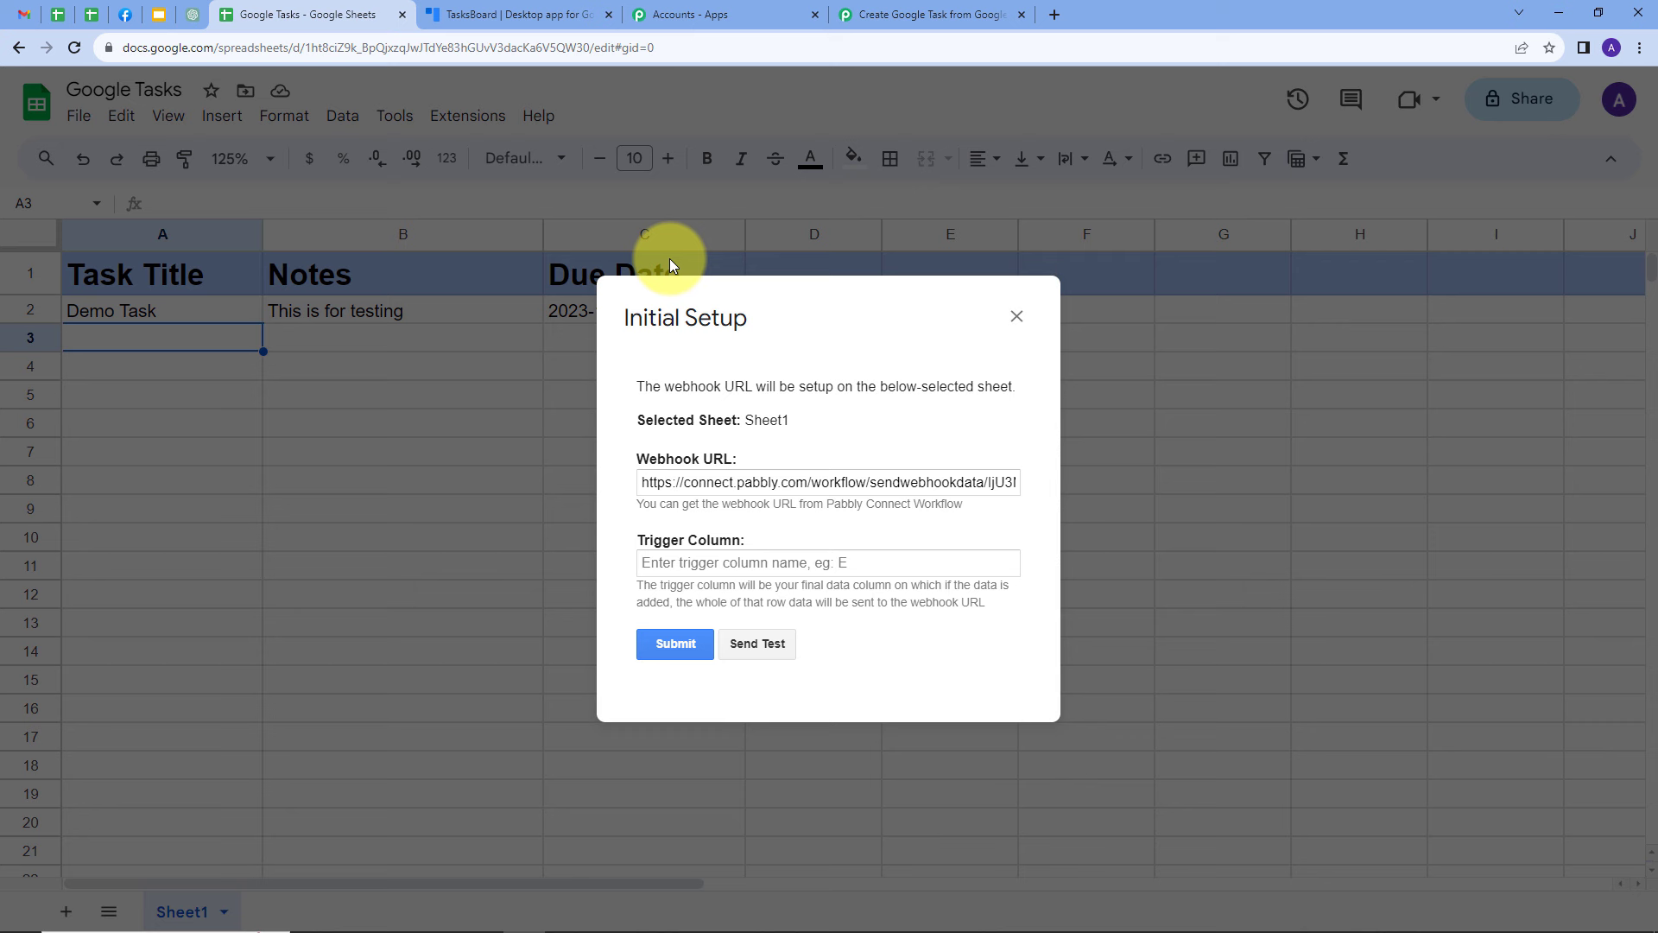
{"action": "left_click", "coordinate": [716, 560]}
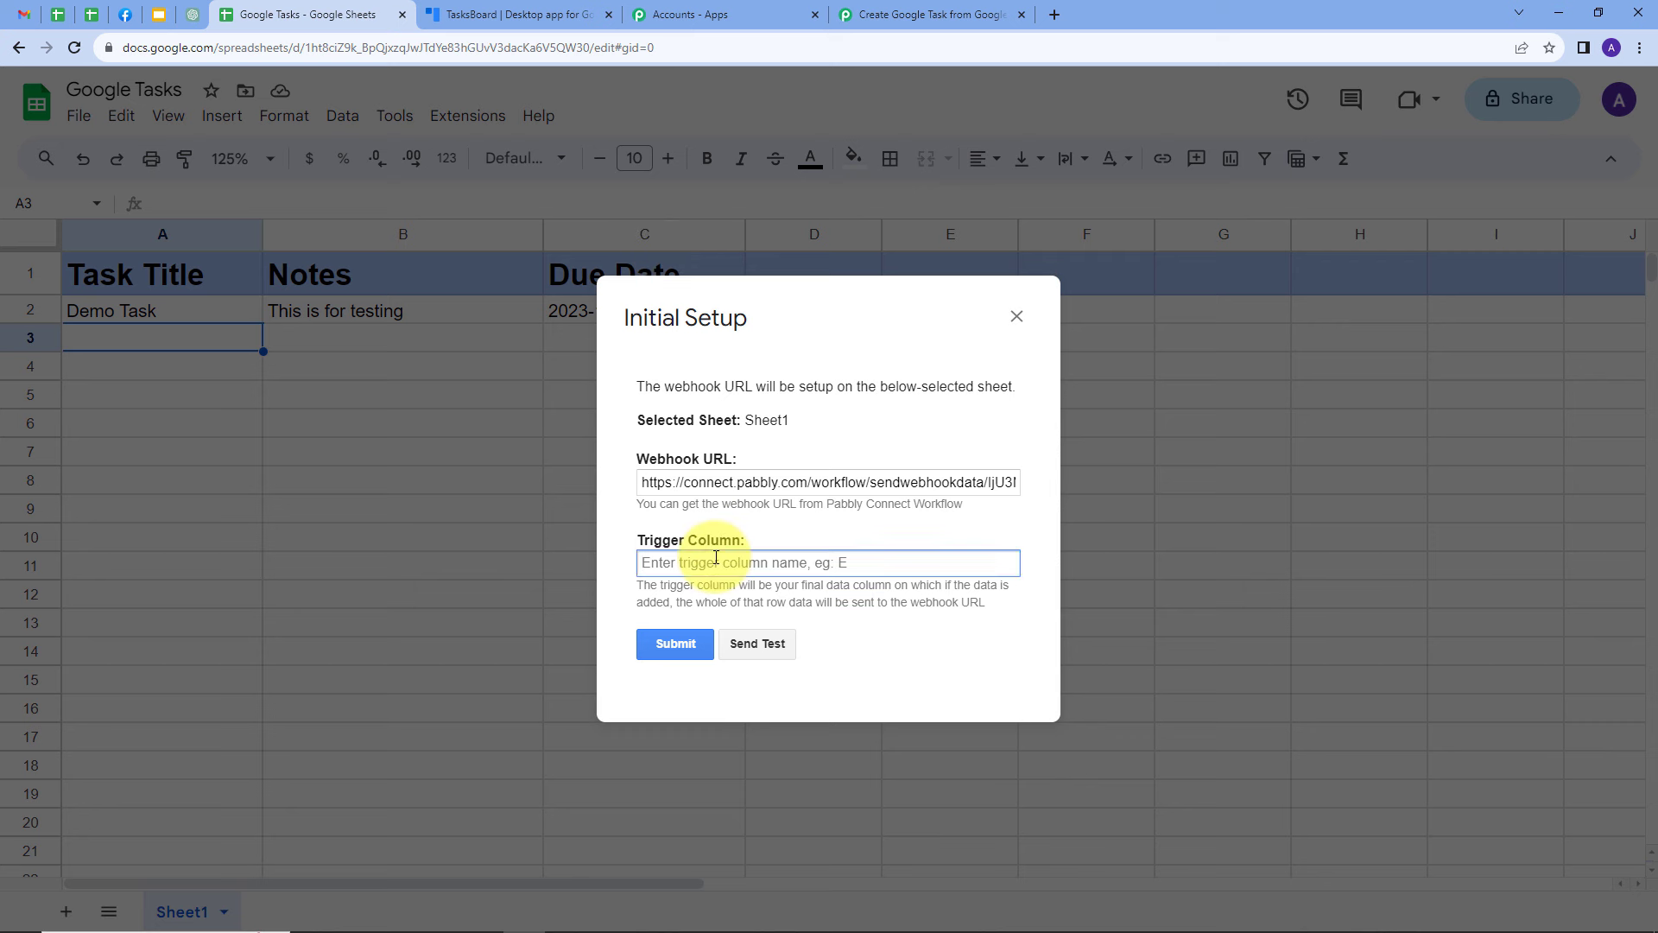
{"action": "type", "text": "C"}
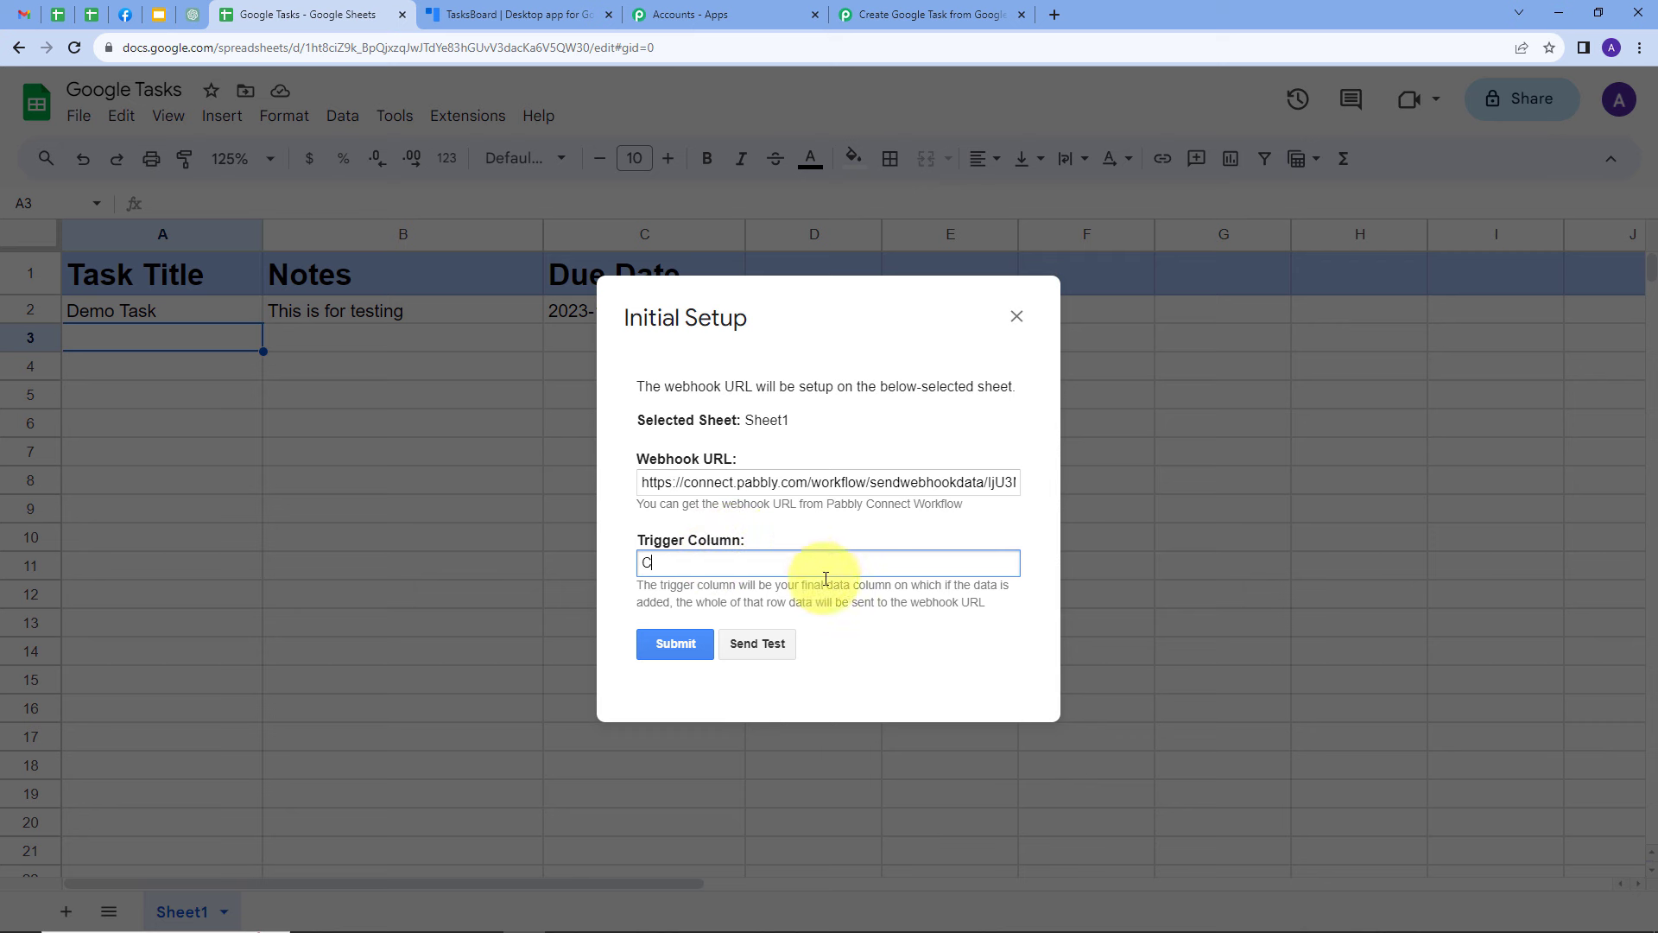
Send the test data to the webhook, submit the initial setup and close its dialog
{"action": "left_click", "coordinate": [758, 645]}
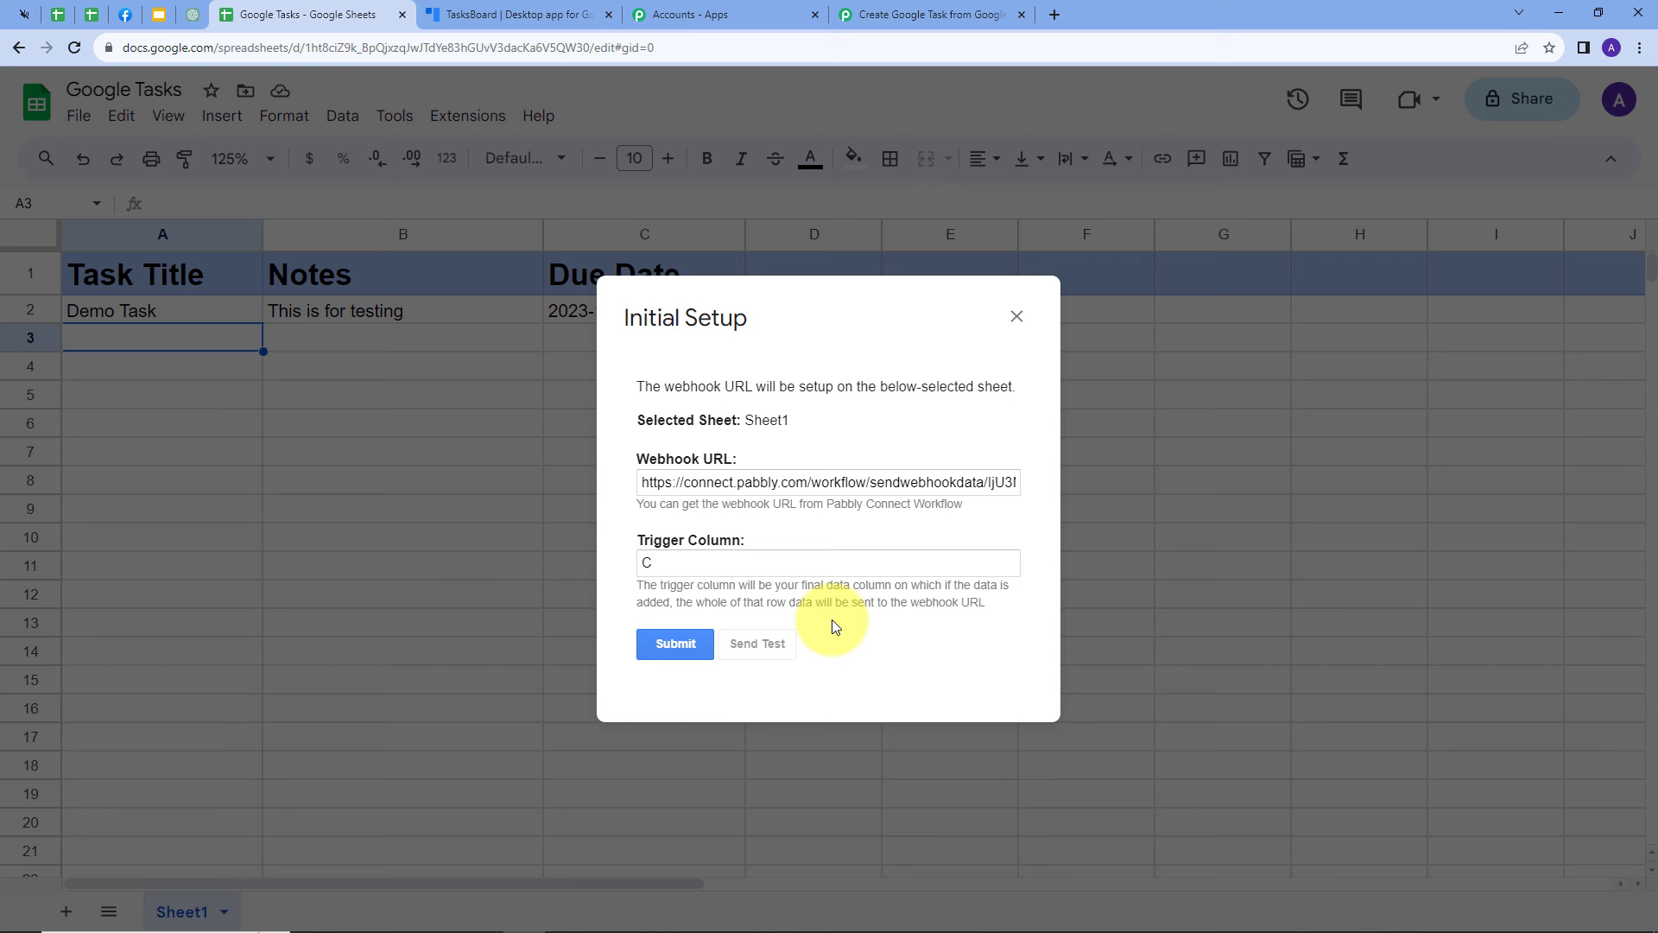
{"action": "scroll", "coordinate": [832, 619], "scroll_direction": "down", "scroll_amount": 1}
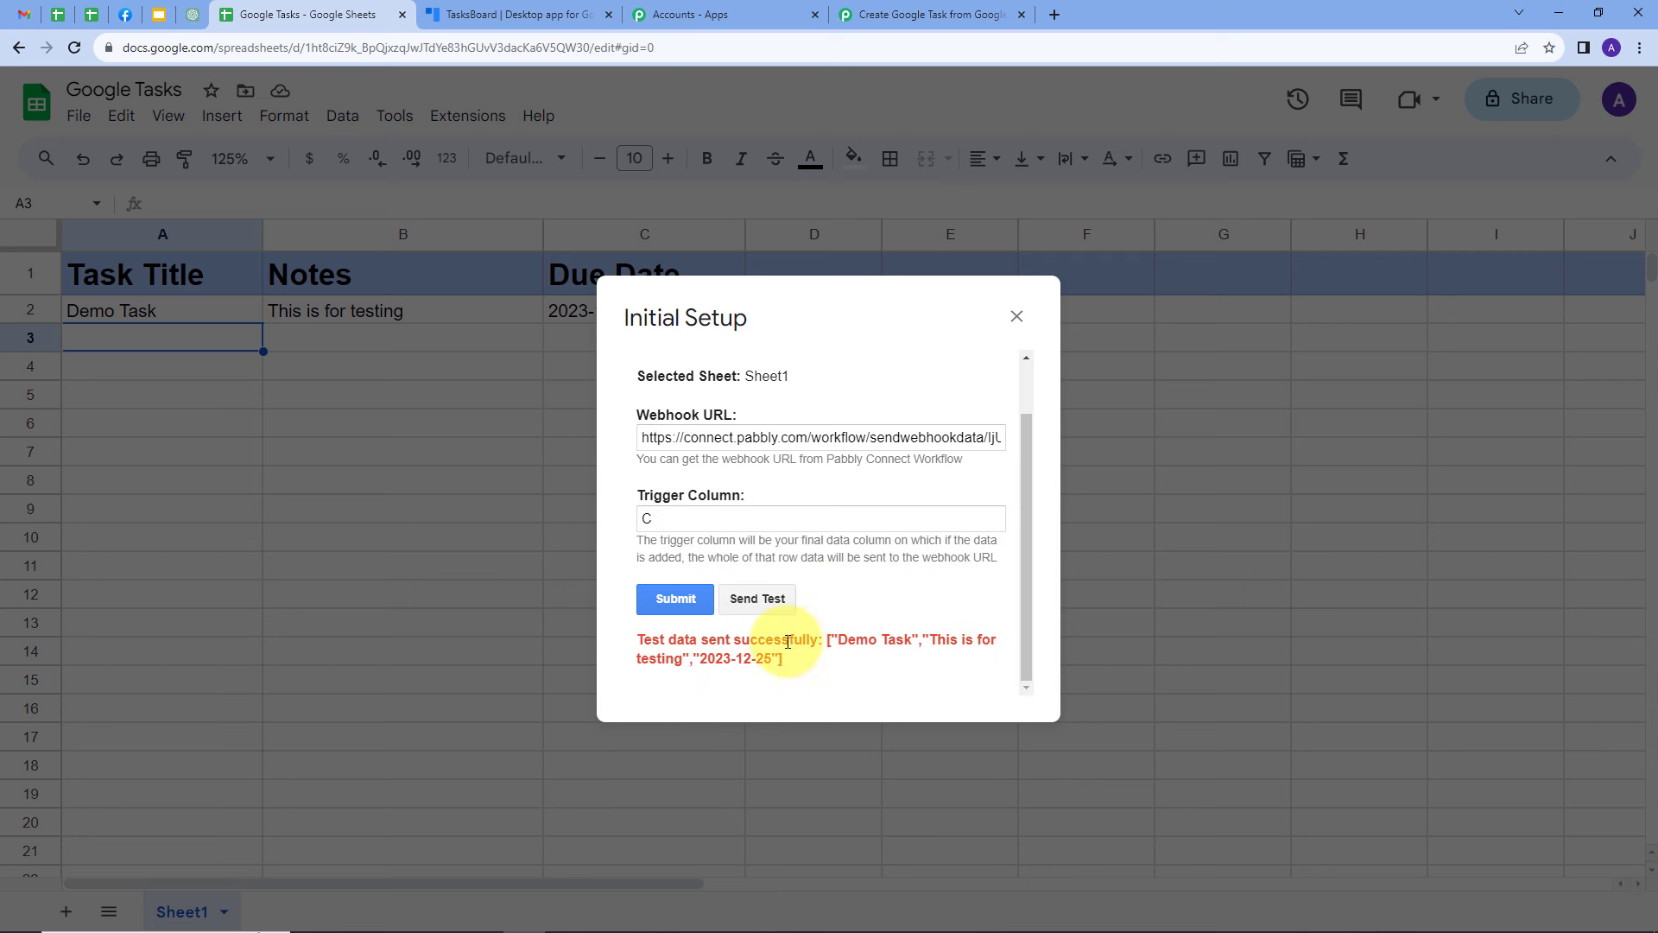
{"action": "left_click", "coordinate": [678, 599]}
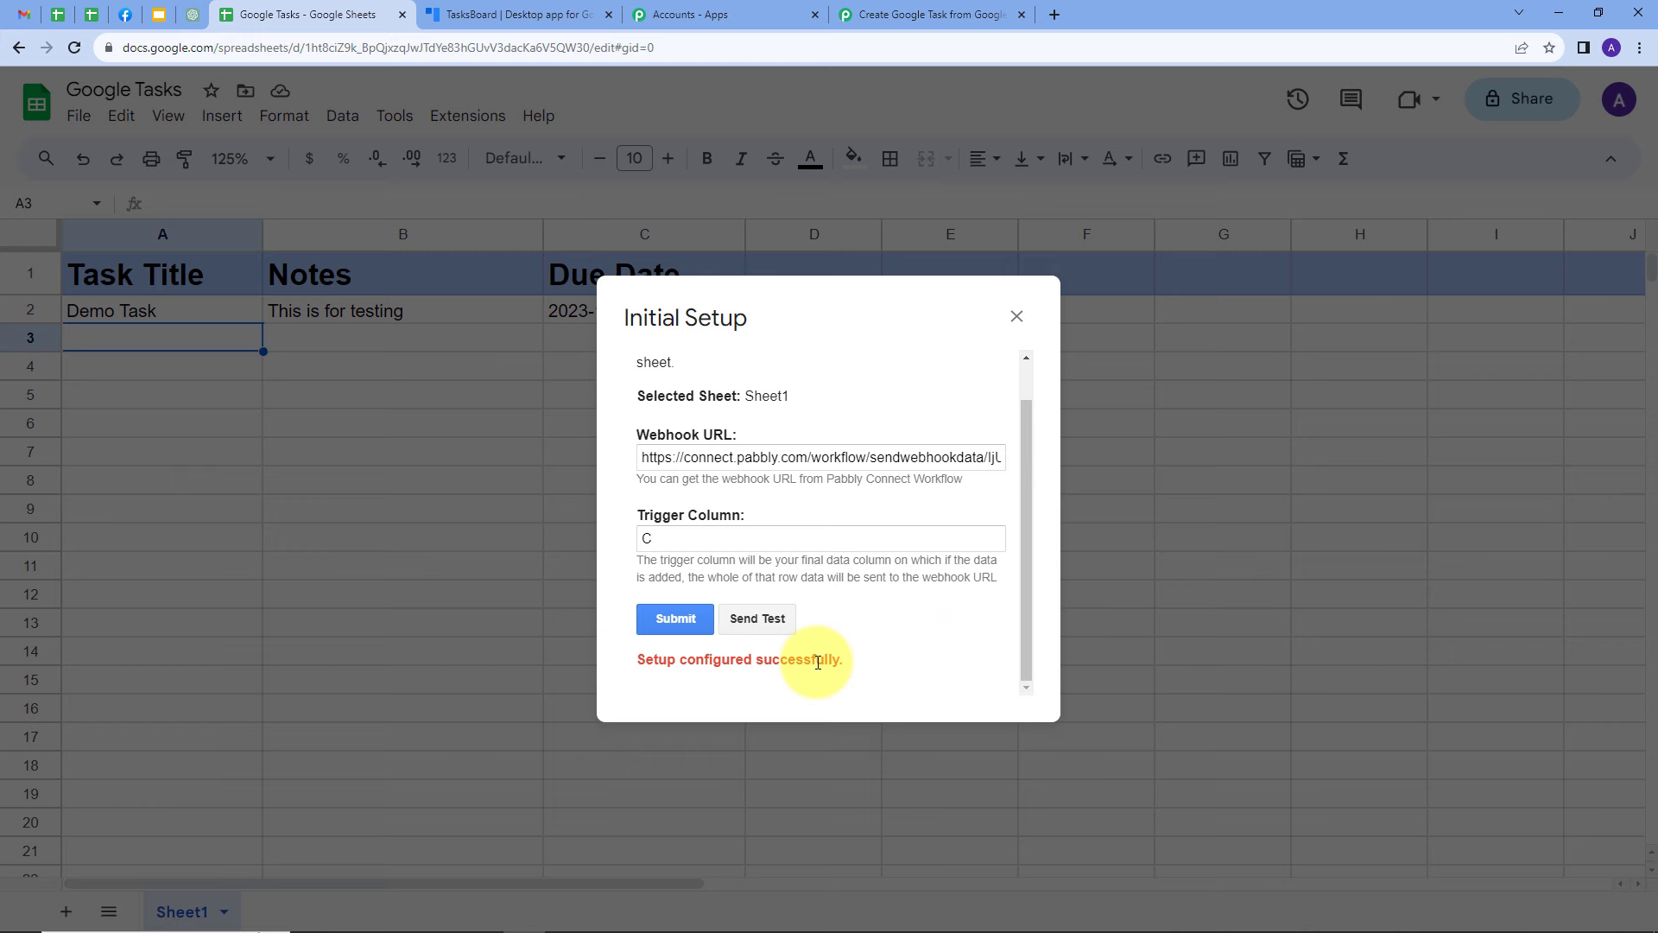
{"action": "left_click", "coordinate": [1016, 317]}
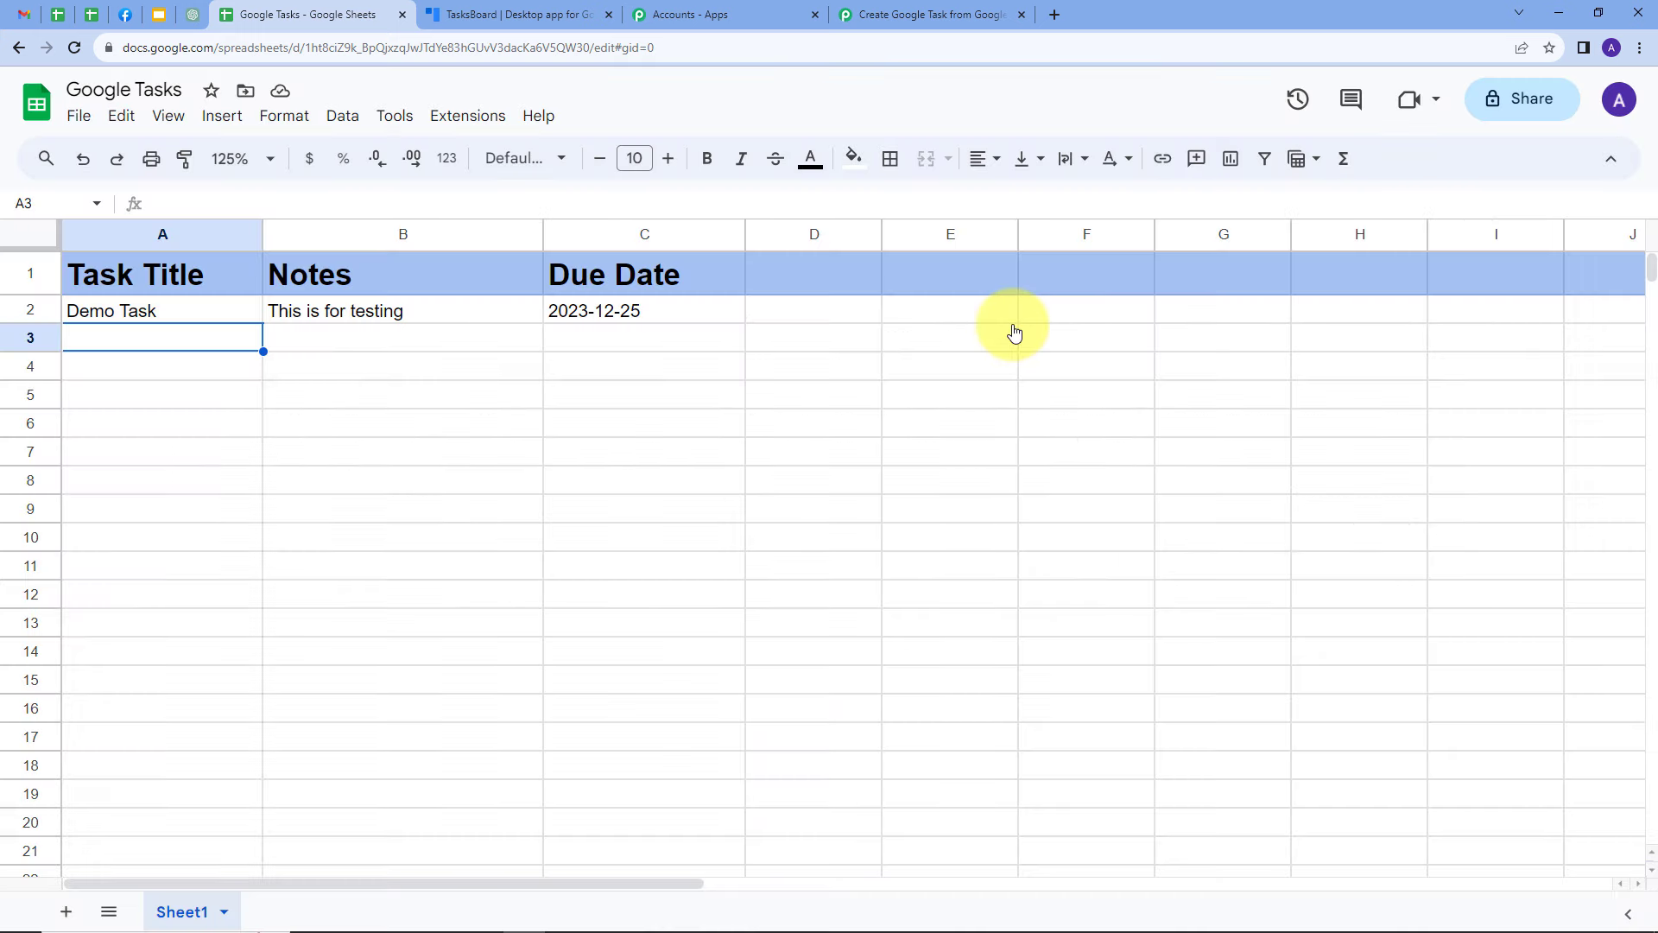
Enable Send On Event for the spreadsheet through the Pabbly Connect Webhooks add-on
{"action": "left_click", "coordinate": [471, 120]}
{"action": "mouse_move", "coordinate": [459, 329]}
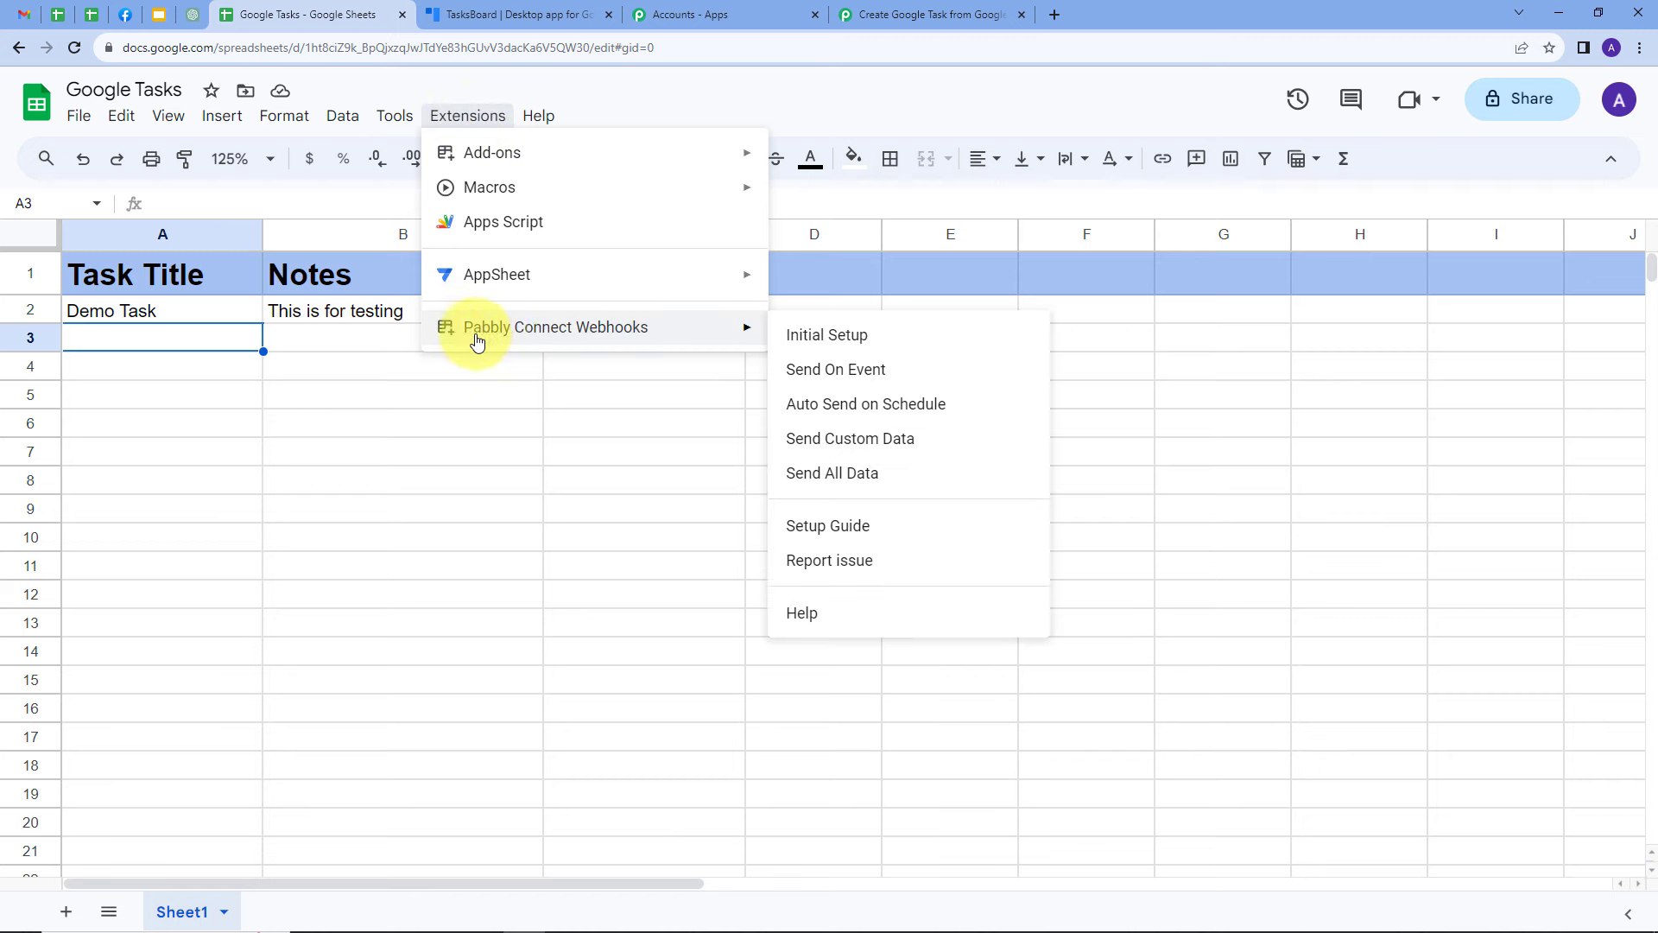
{"action": "left_click", "coordinate": [810, 371]}
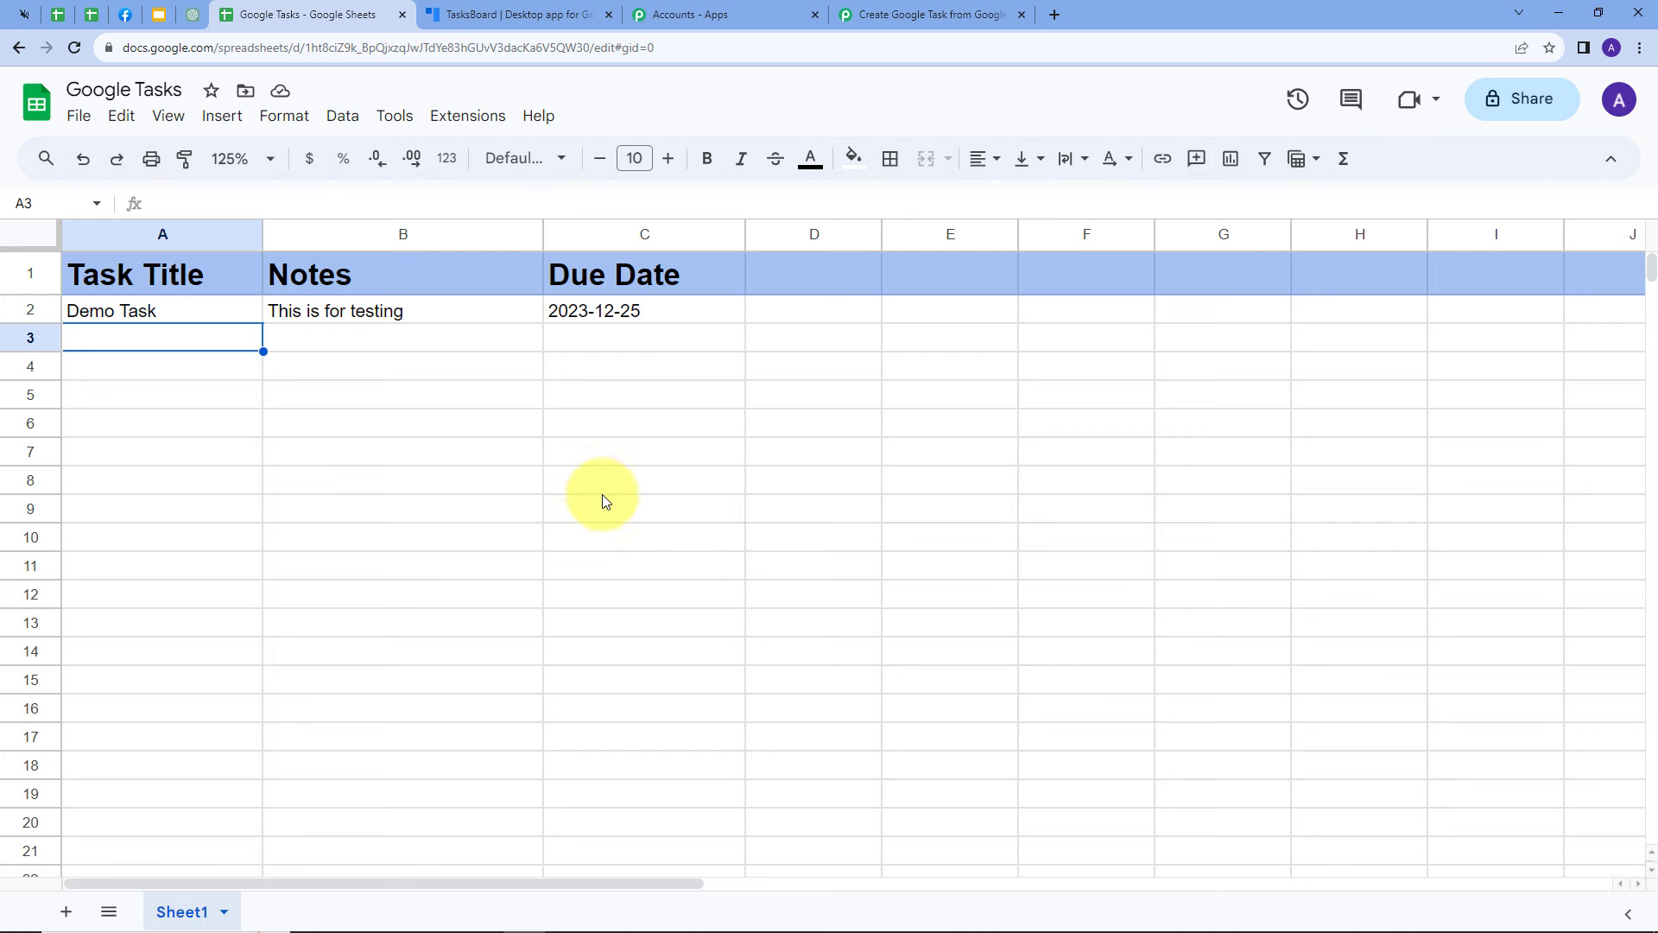
Switch to the Pabbly Connect workflow and examine the trigger column, task title, spreadsheet name, notes and due date in the received response
{"action": "left_click", "coordinate": [875, 9]}
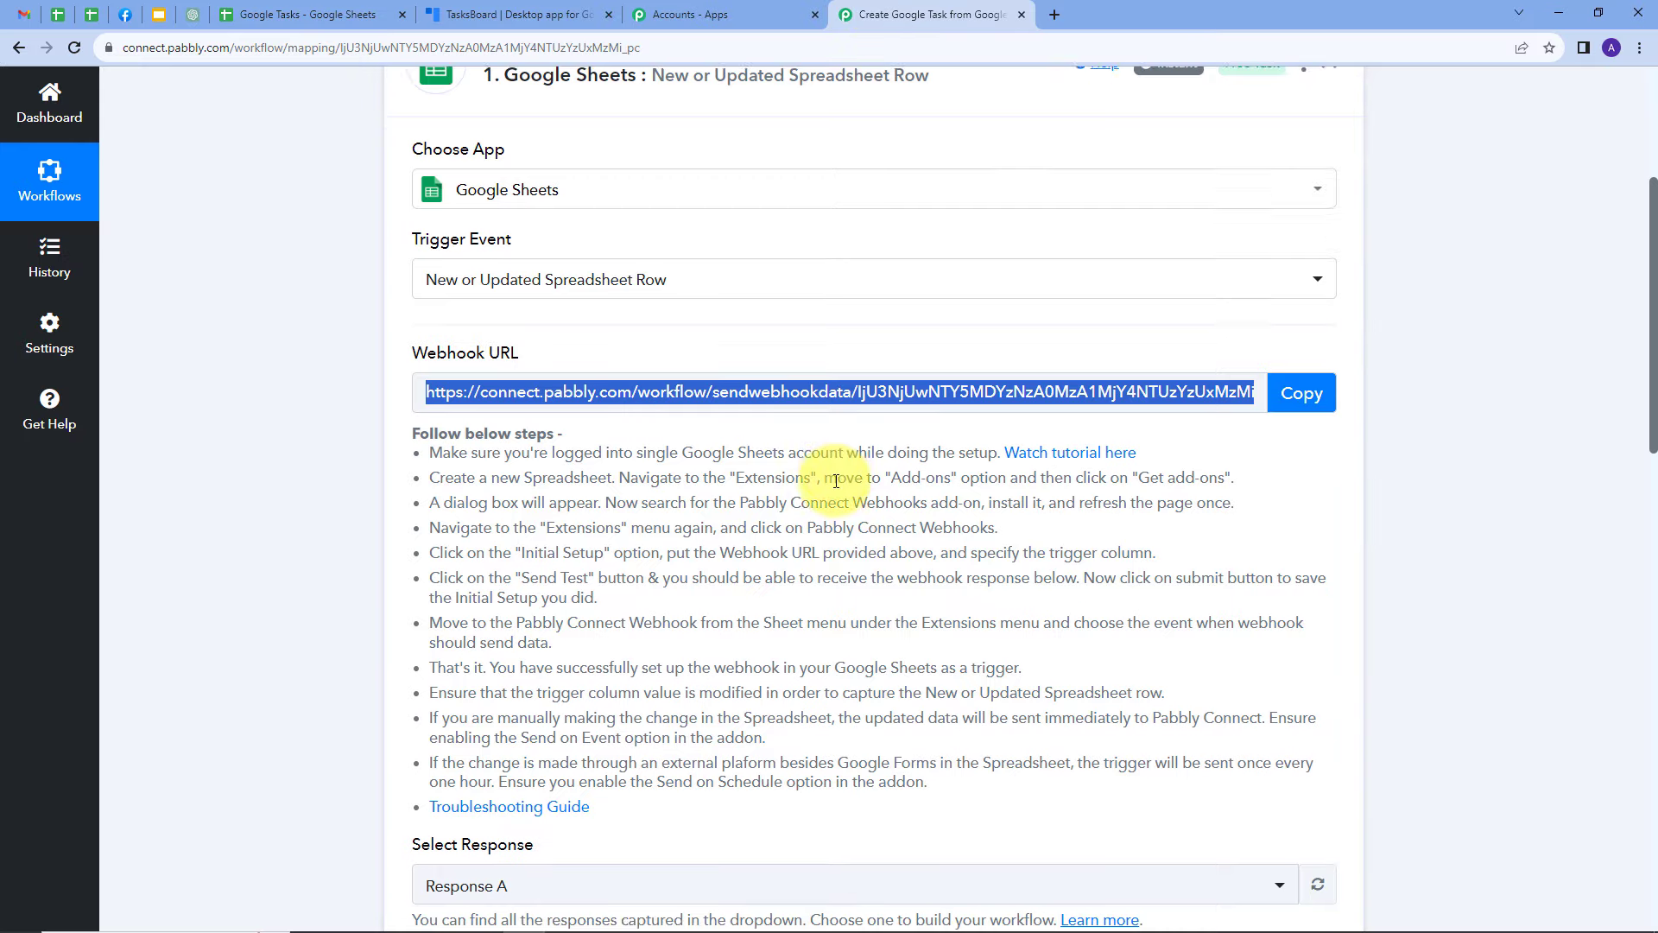
{"action": "scroll", "coordinate": [804, 408], "scroll_direction": "down", "scroll_amount": 6}
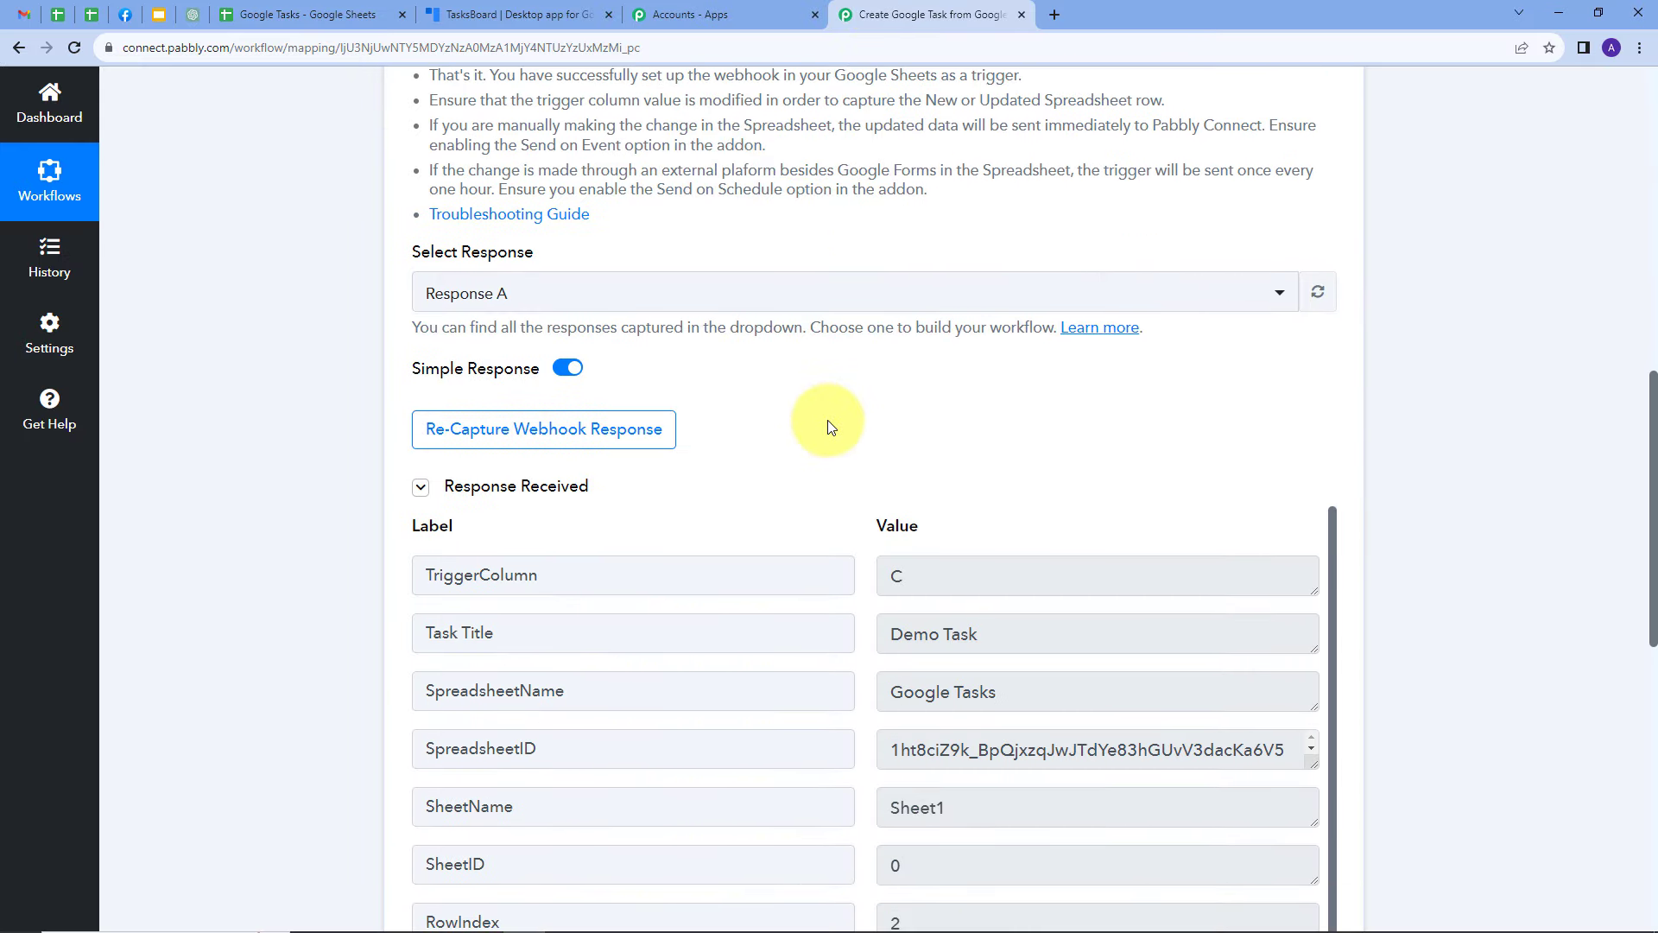
{"action": "scroll", "coordinate": [872, 397], "scroll_direction": "down", "scroll_amount": 1}
{"action": "scroll", "coordinate": [950, 352], "scroll_direction": "down", "scroll_amount": 1}
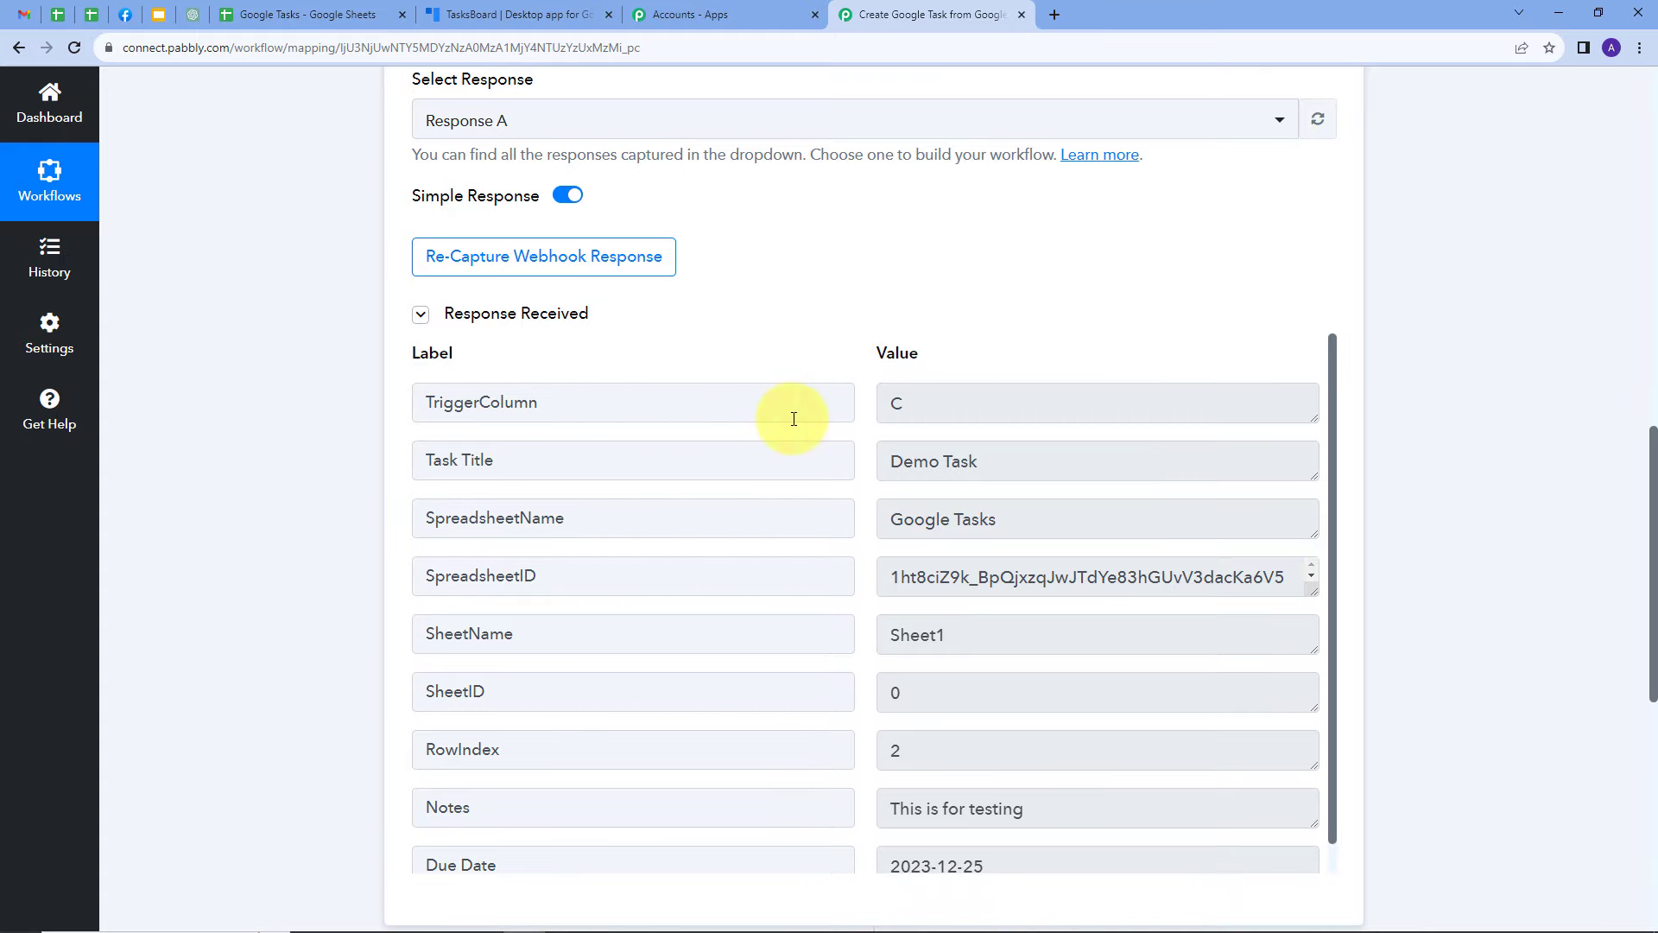
{"action": "double_click", "coordinate": [898, 405]}
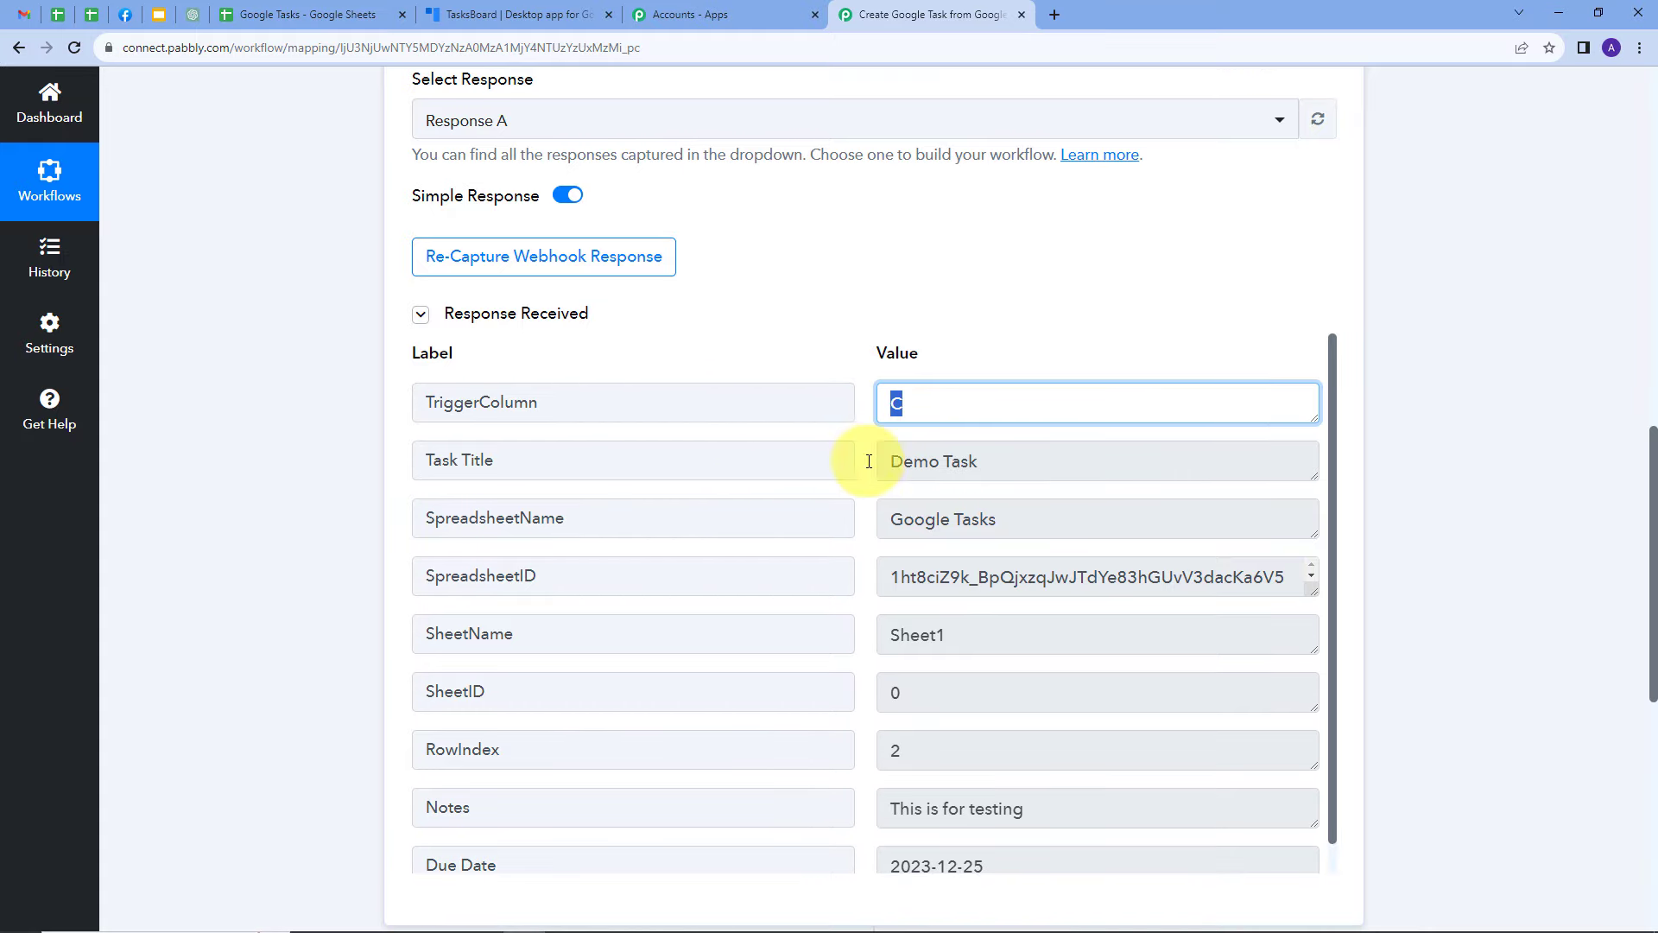
{"action": "left_click_drag", "start_coordinate": [993, 457], "coordinate": [873, 474]}
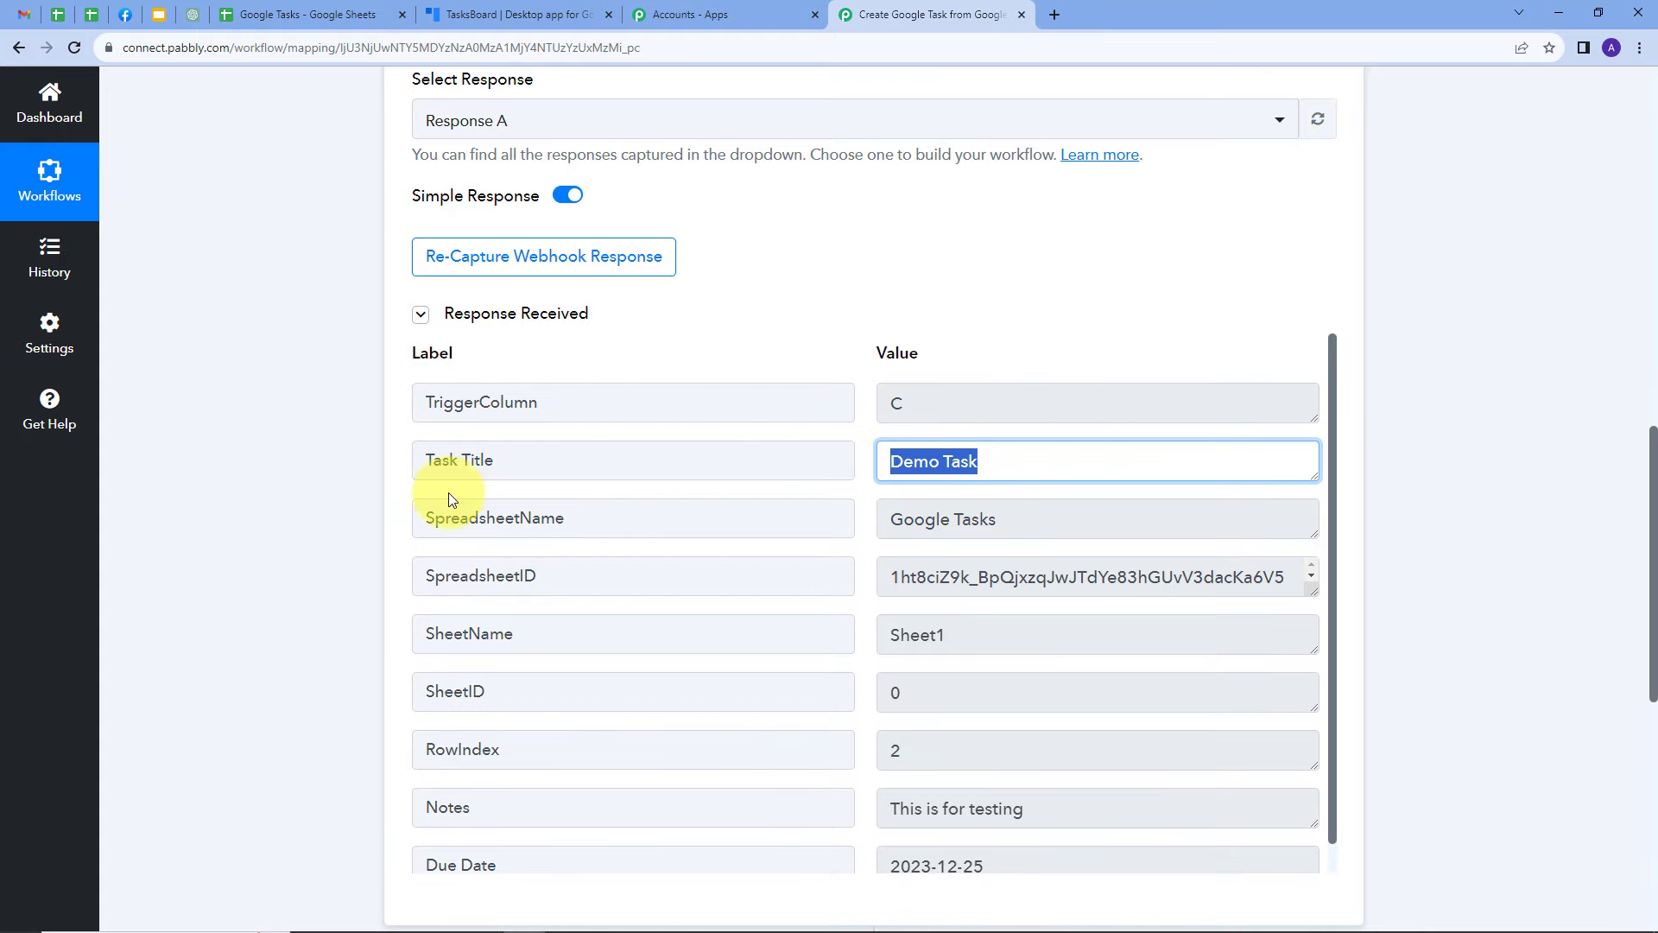
{"action": "left_click_drag", "start_coordinate": [1006, 521], "coordinate": [899, 524]}
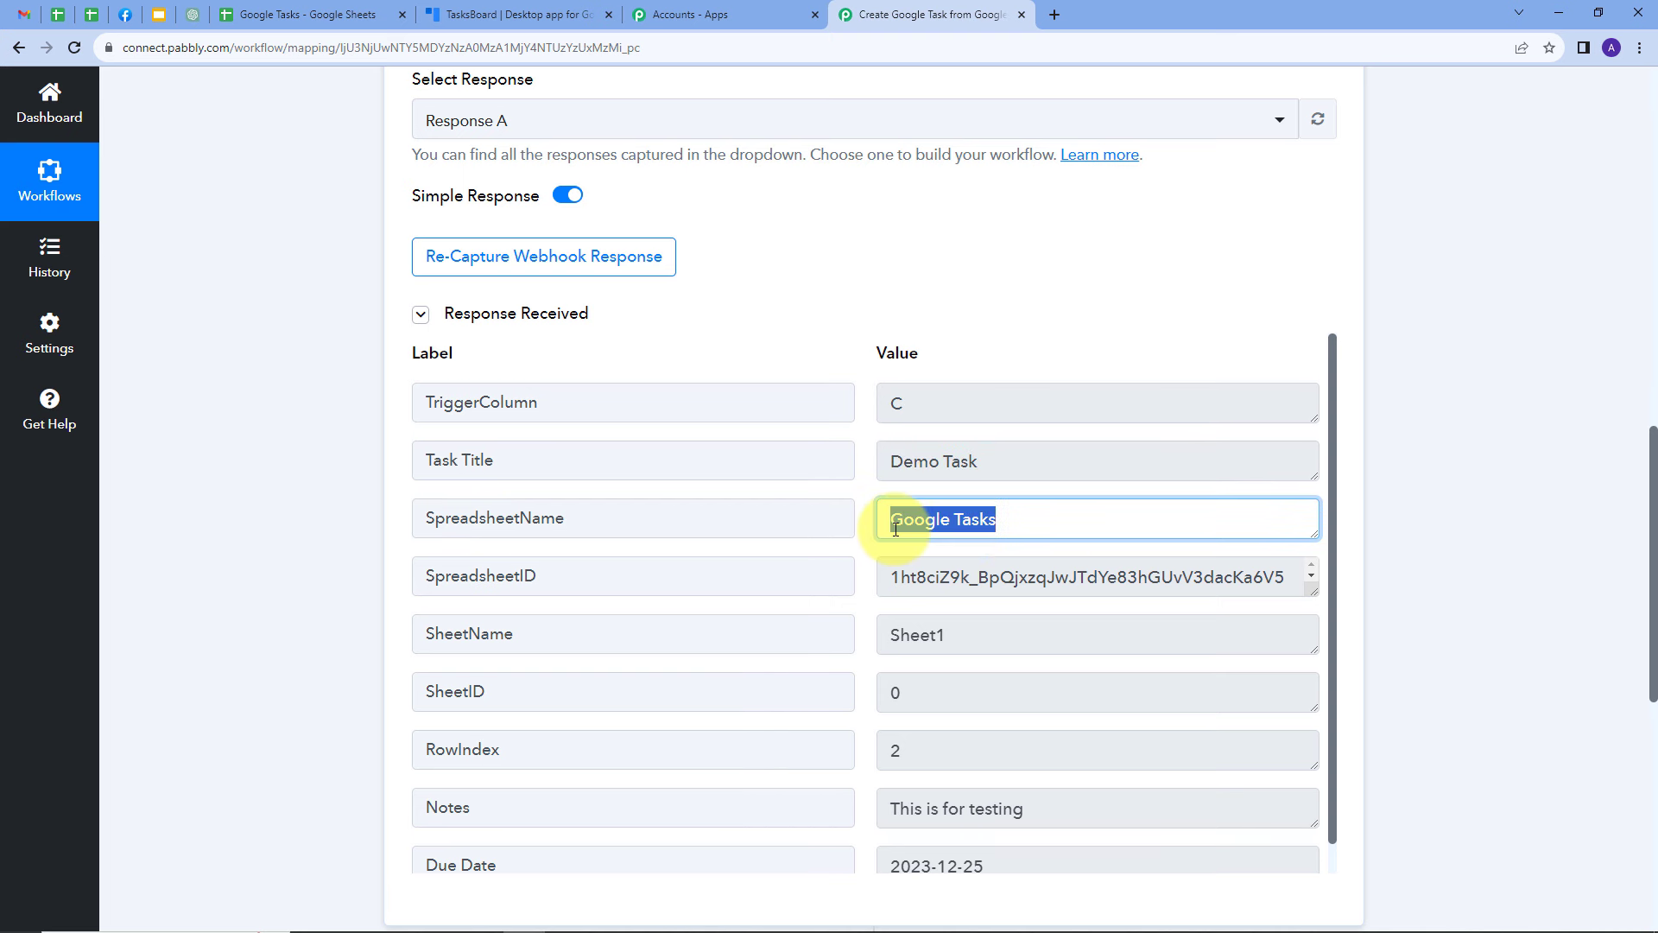
{"action": "scroll", "coordinate": [933, 501], "scroll_direction": "down", "scroll_amount": 1}
{"action": "left_click", "coordinate": [1035, 802]}
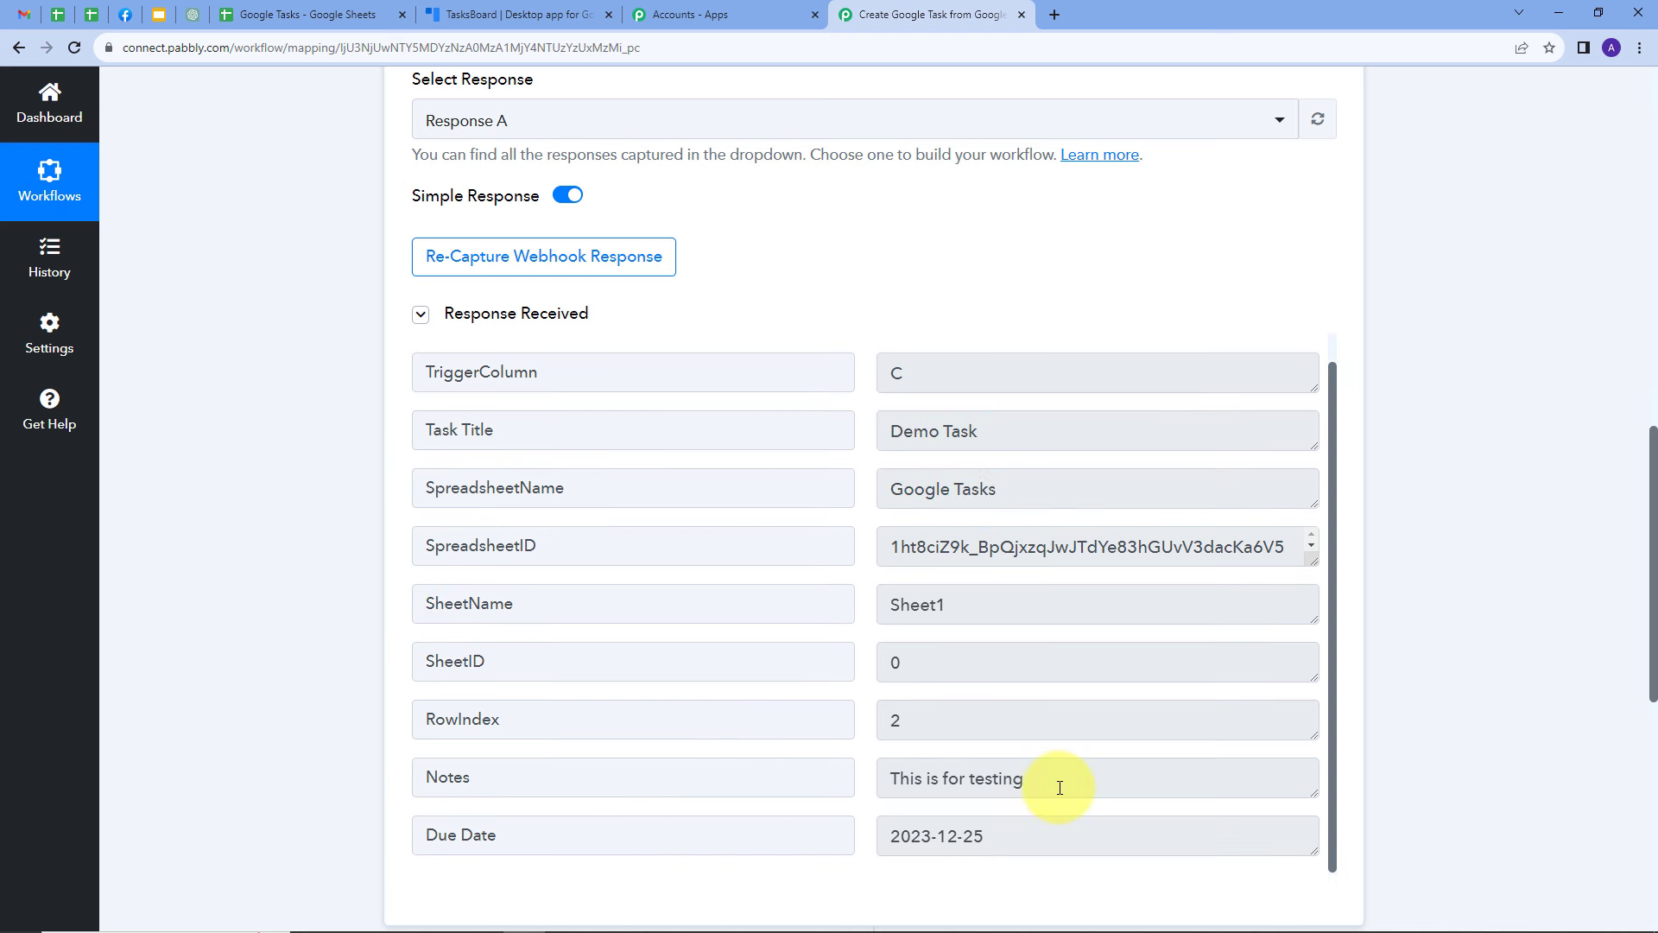
{"action": "left_click_drag", "start_coordinate": [1020, 835], "coordinate": [790, 859]}
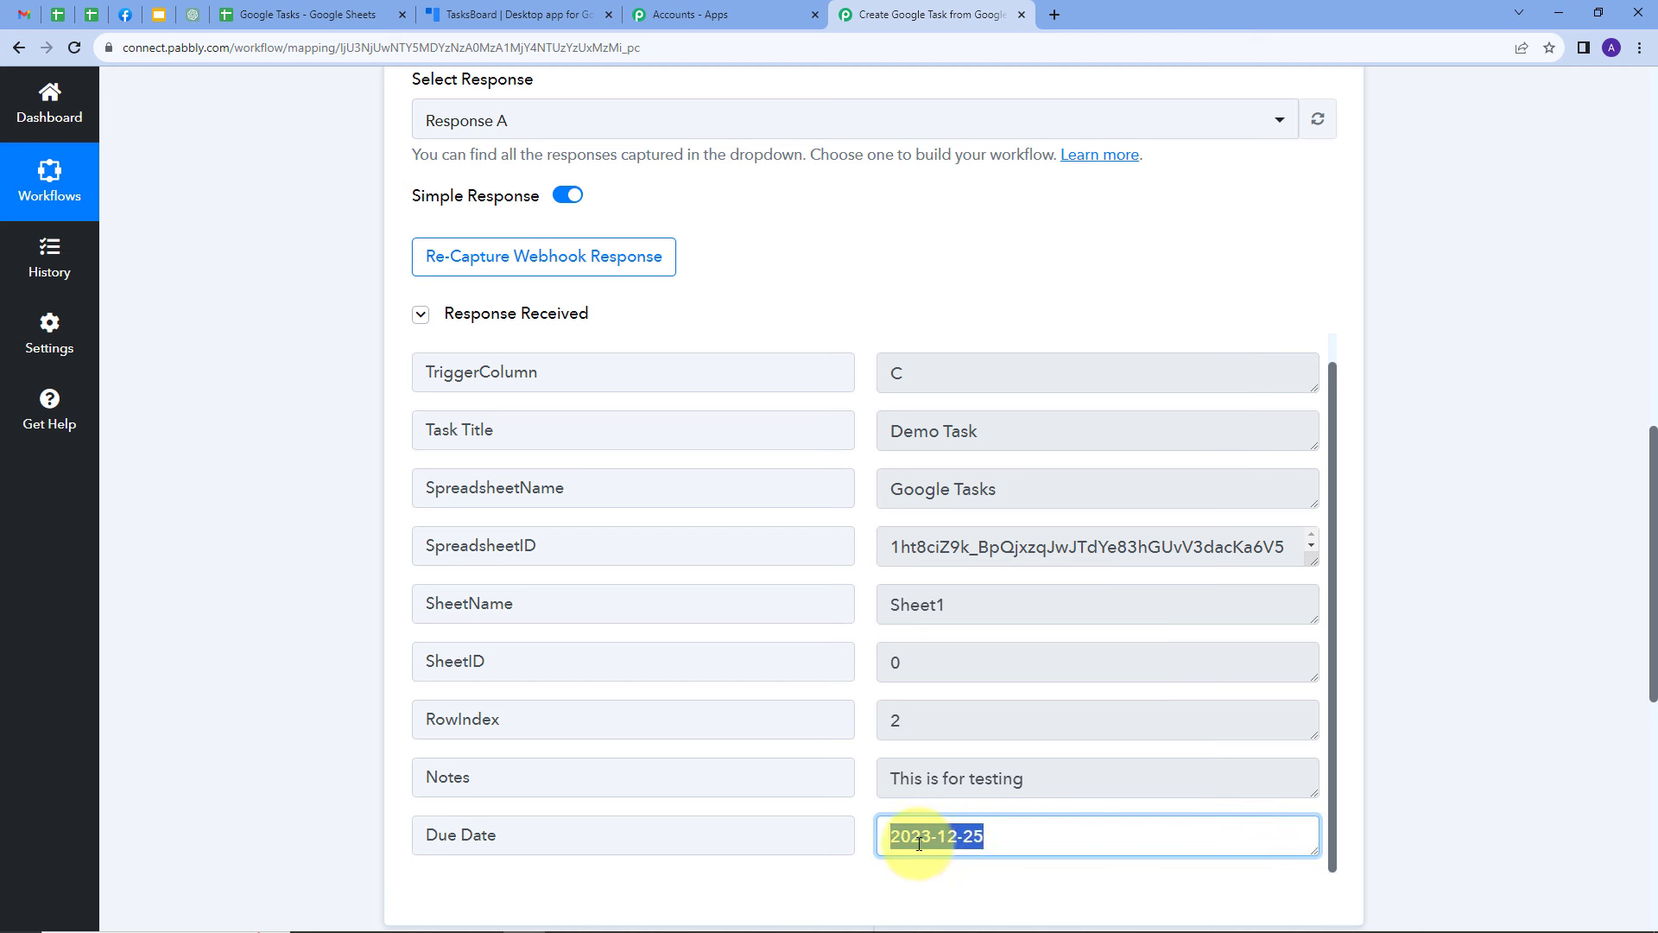
{"action": "left_click", "coordinate": [1418, 663]}
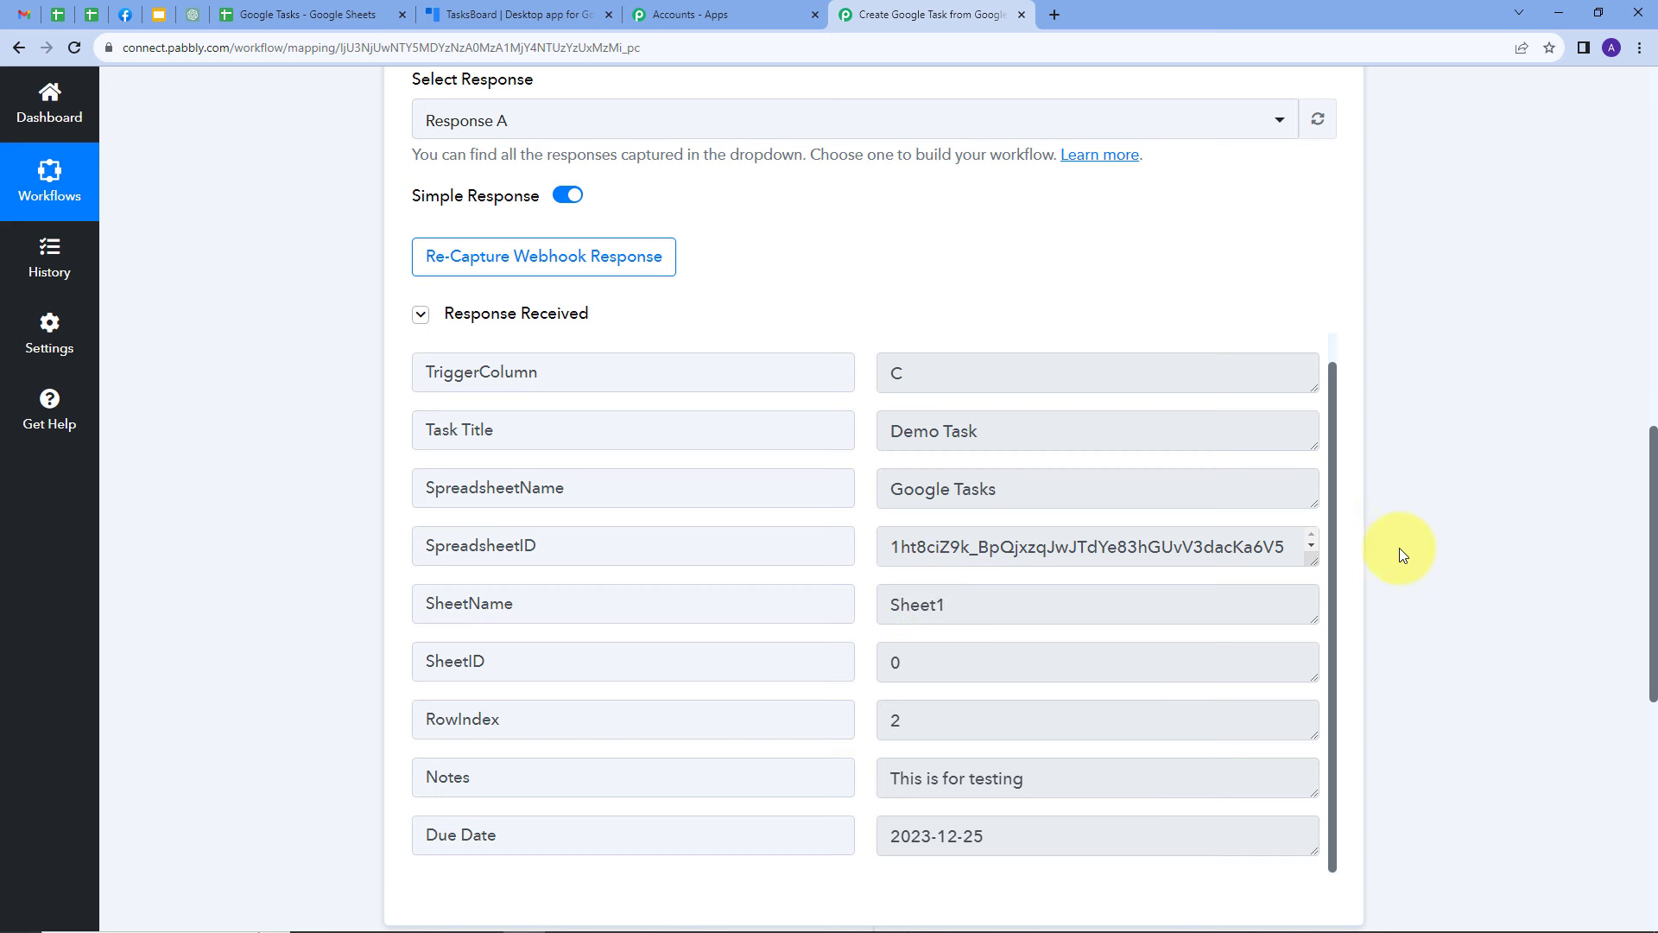
Set the workflow's action step to Google Tasks with the event Create Task
{"action": "scroll", "coordinate": [1399, 547], "scroll_direction": "down", "scroll_amount": 6}
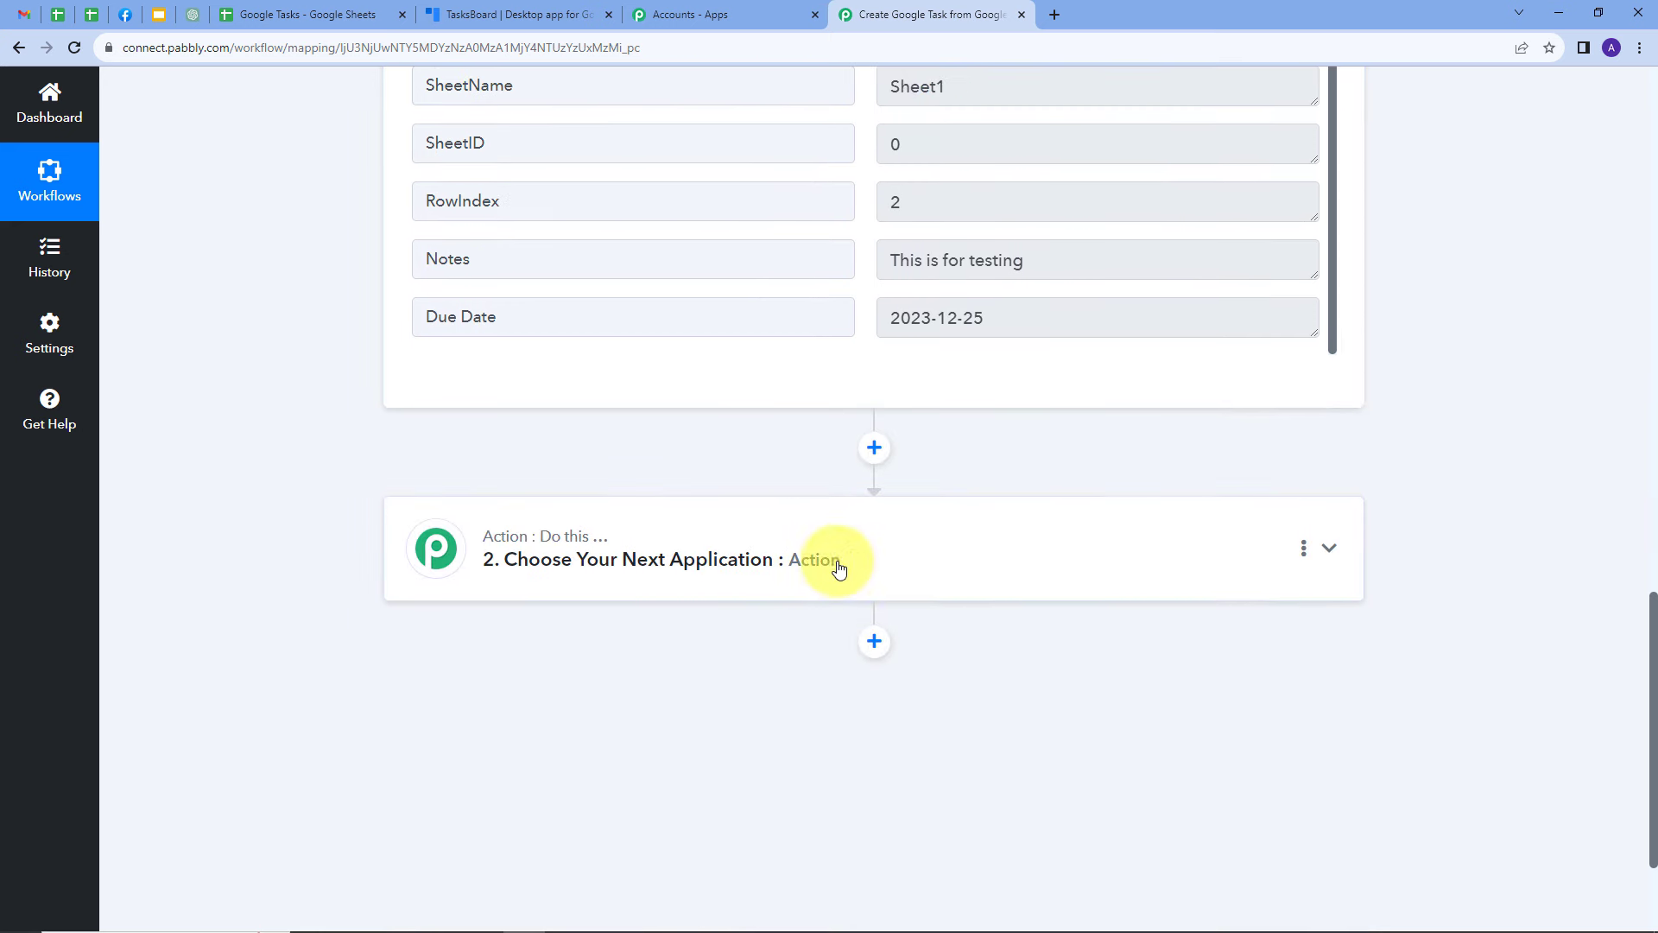
{"action": "left_click", "coordinate": [1088, 554]}
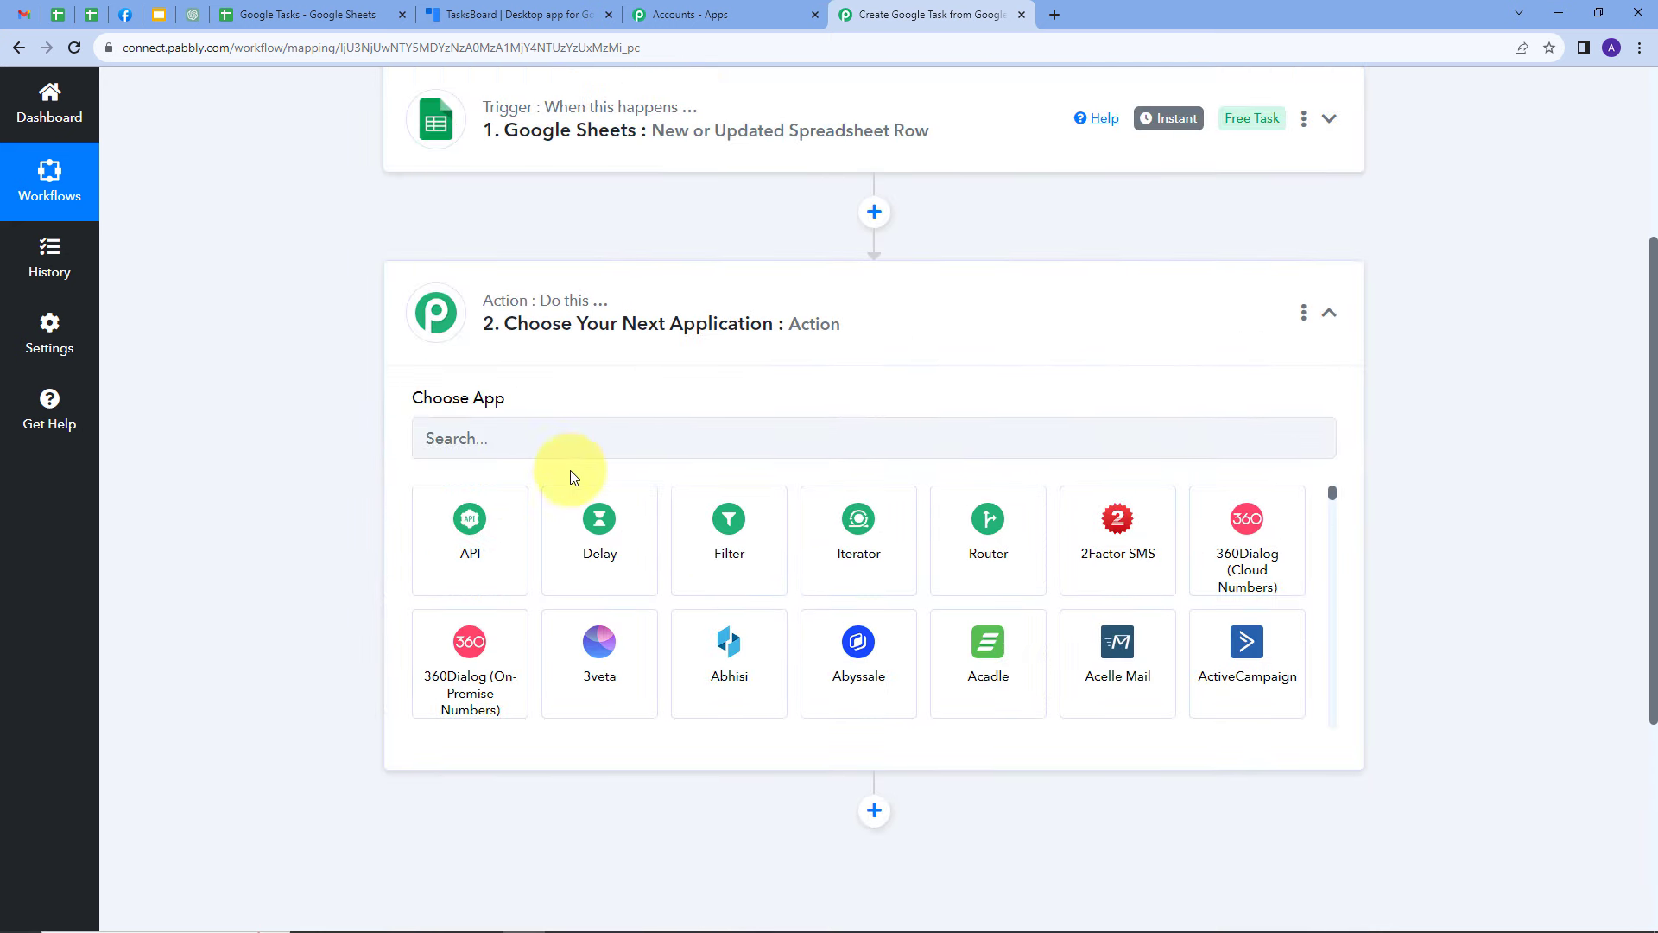
{"action": "left_click", "coordinate": [542, 447]}
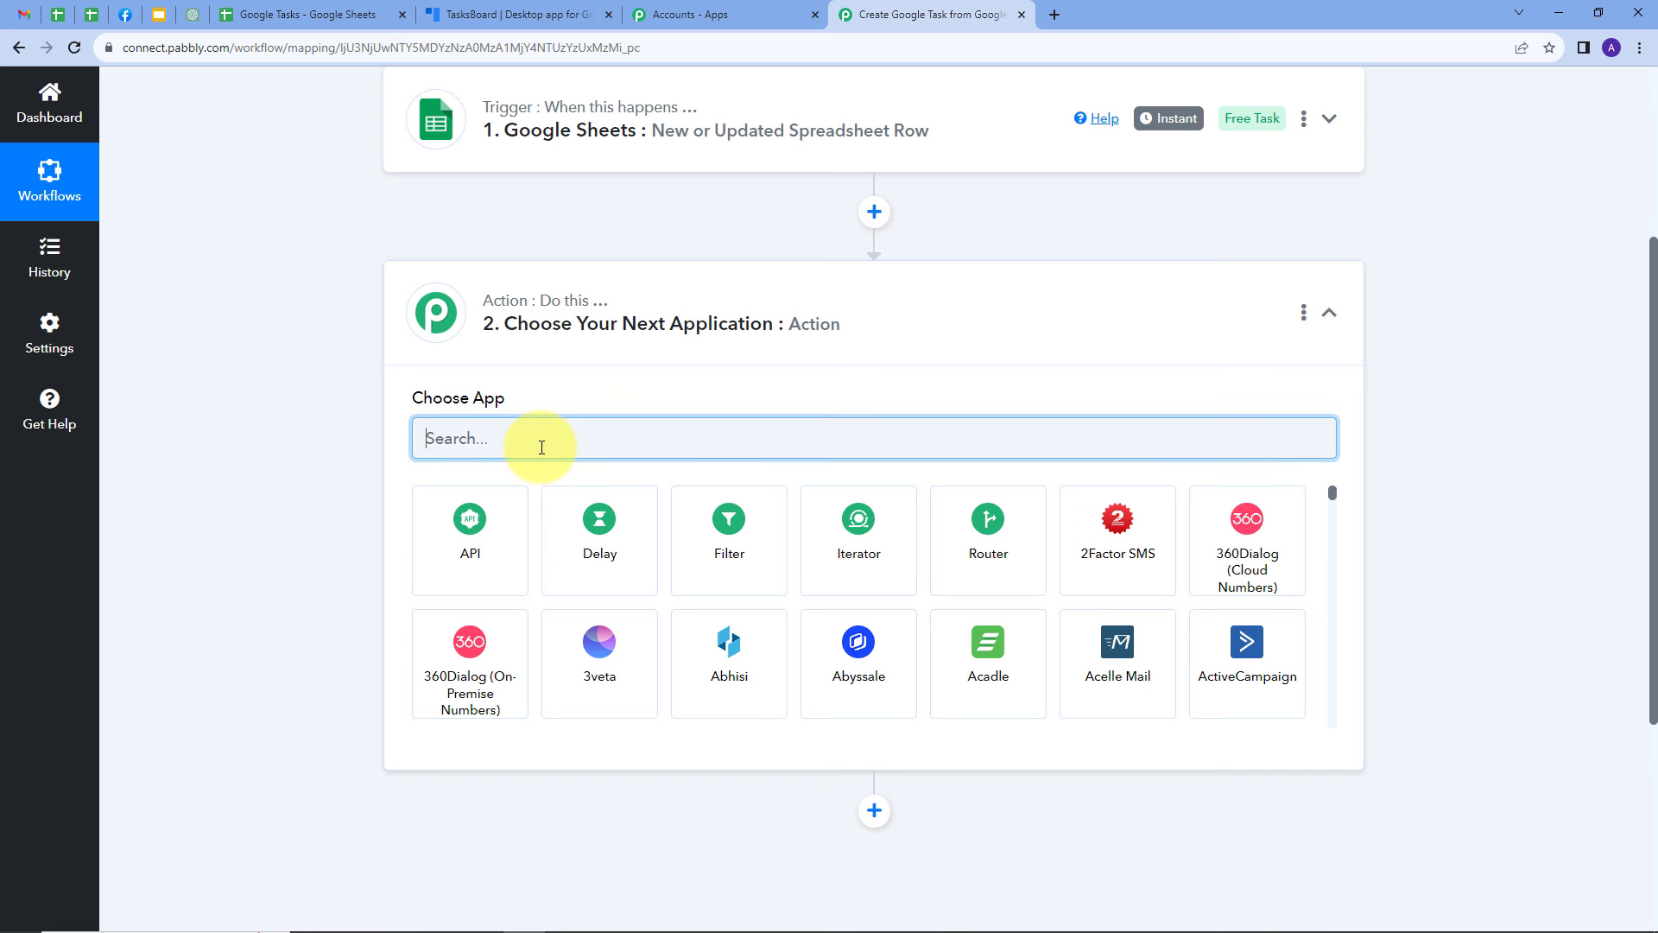
{"action": "type", "text": "Googl"}
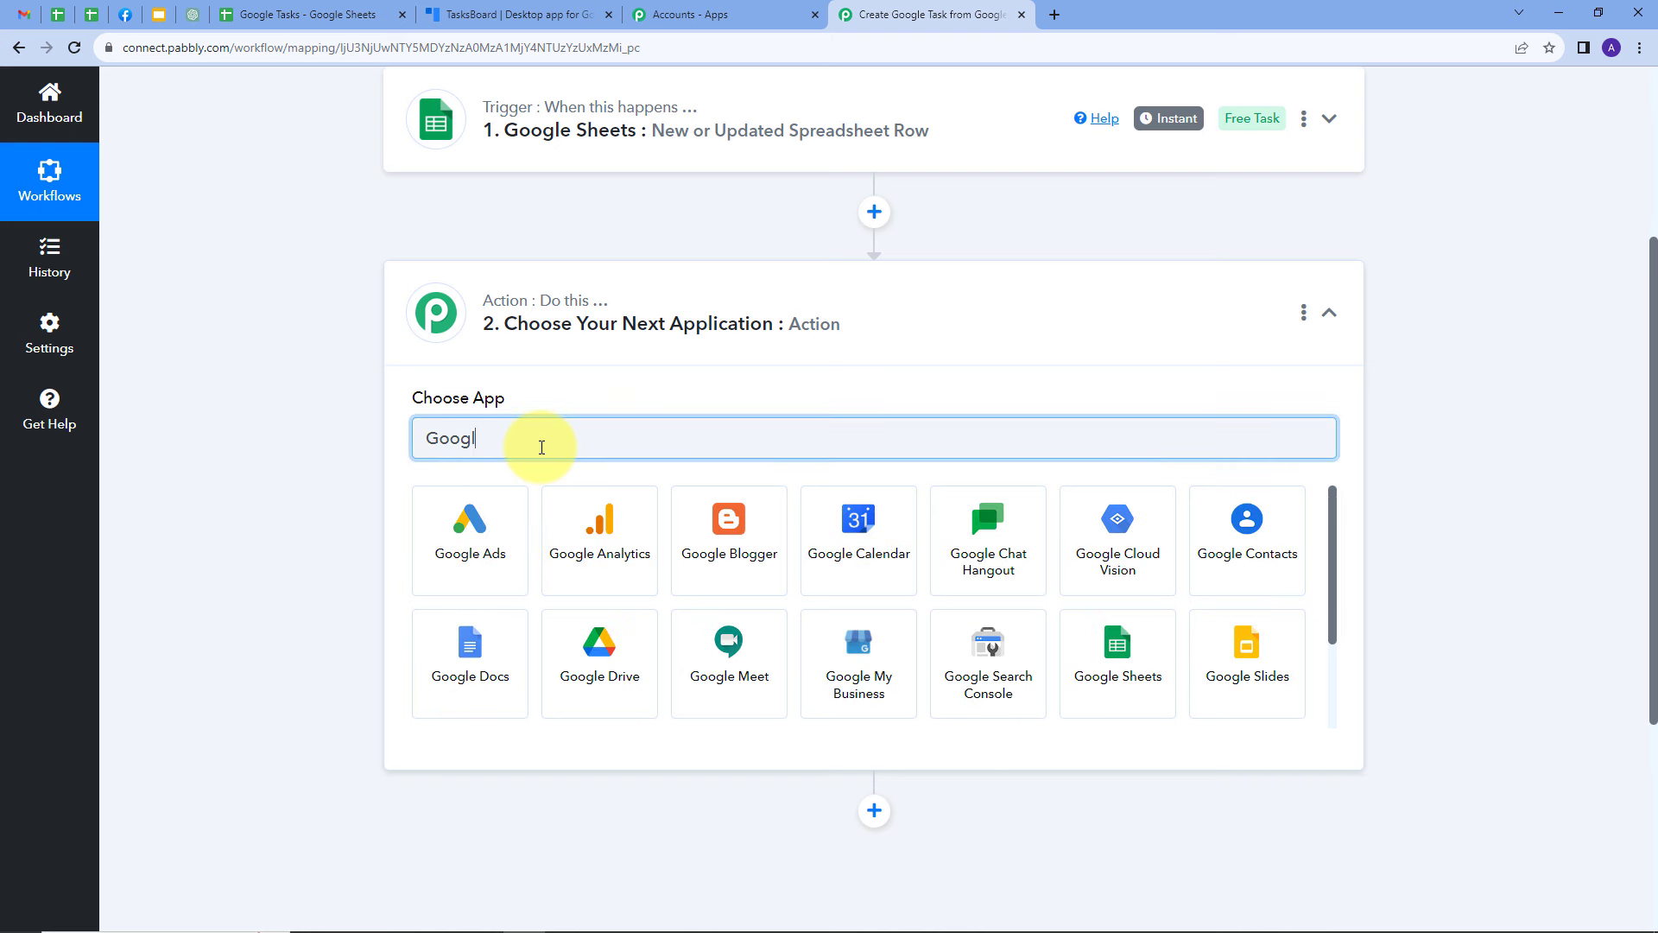
{"action": "type", "text": "e t"}
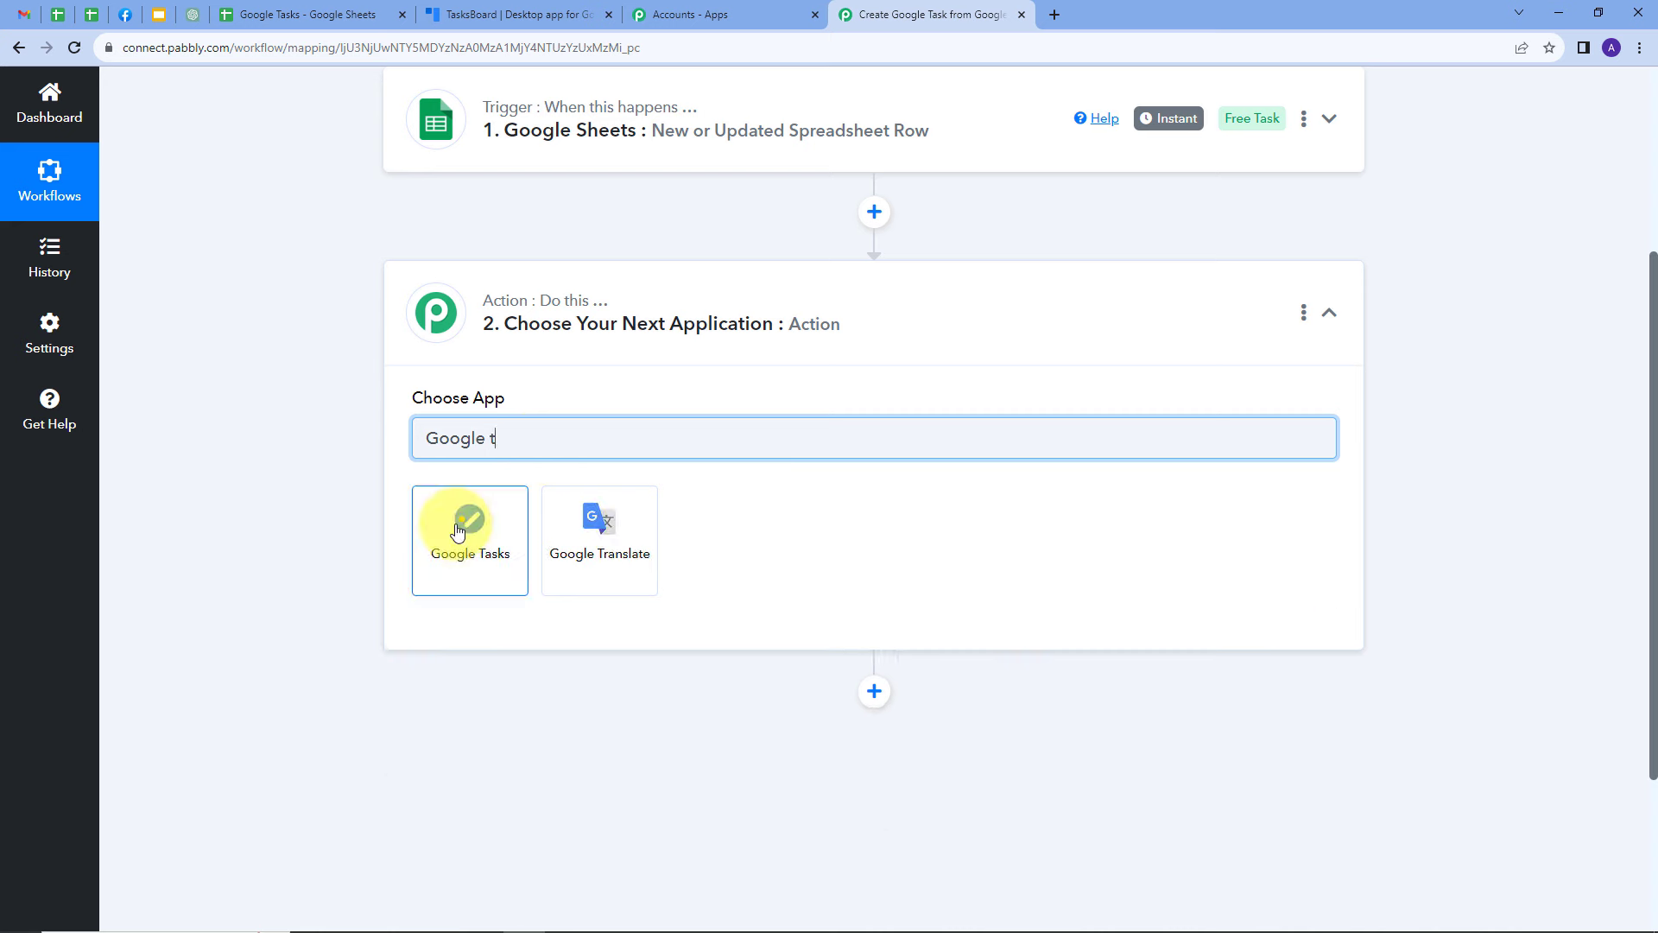
{"action": "left_click", "coordinate": [468, 518]}
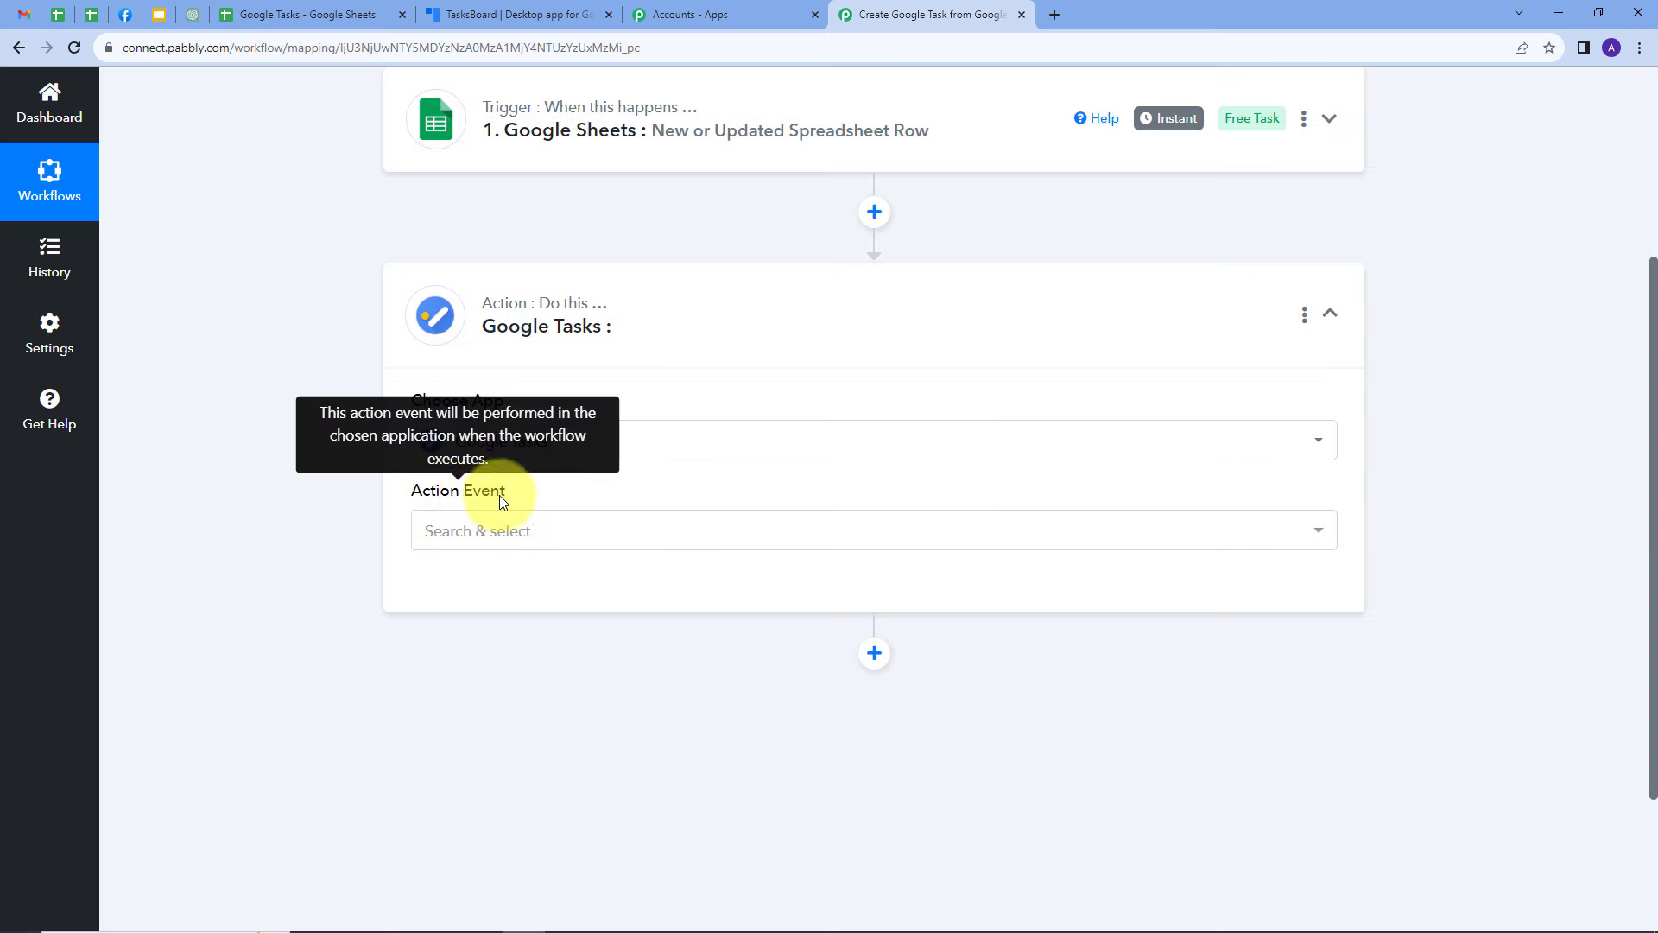
{"action": "left_click", "coordinate": [831, 539]}
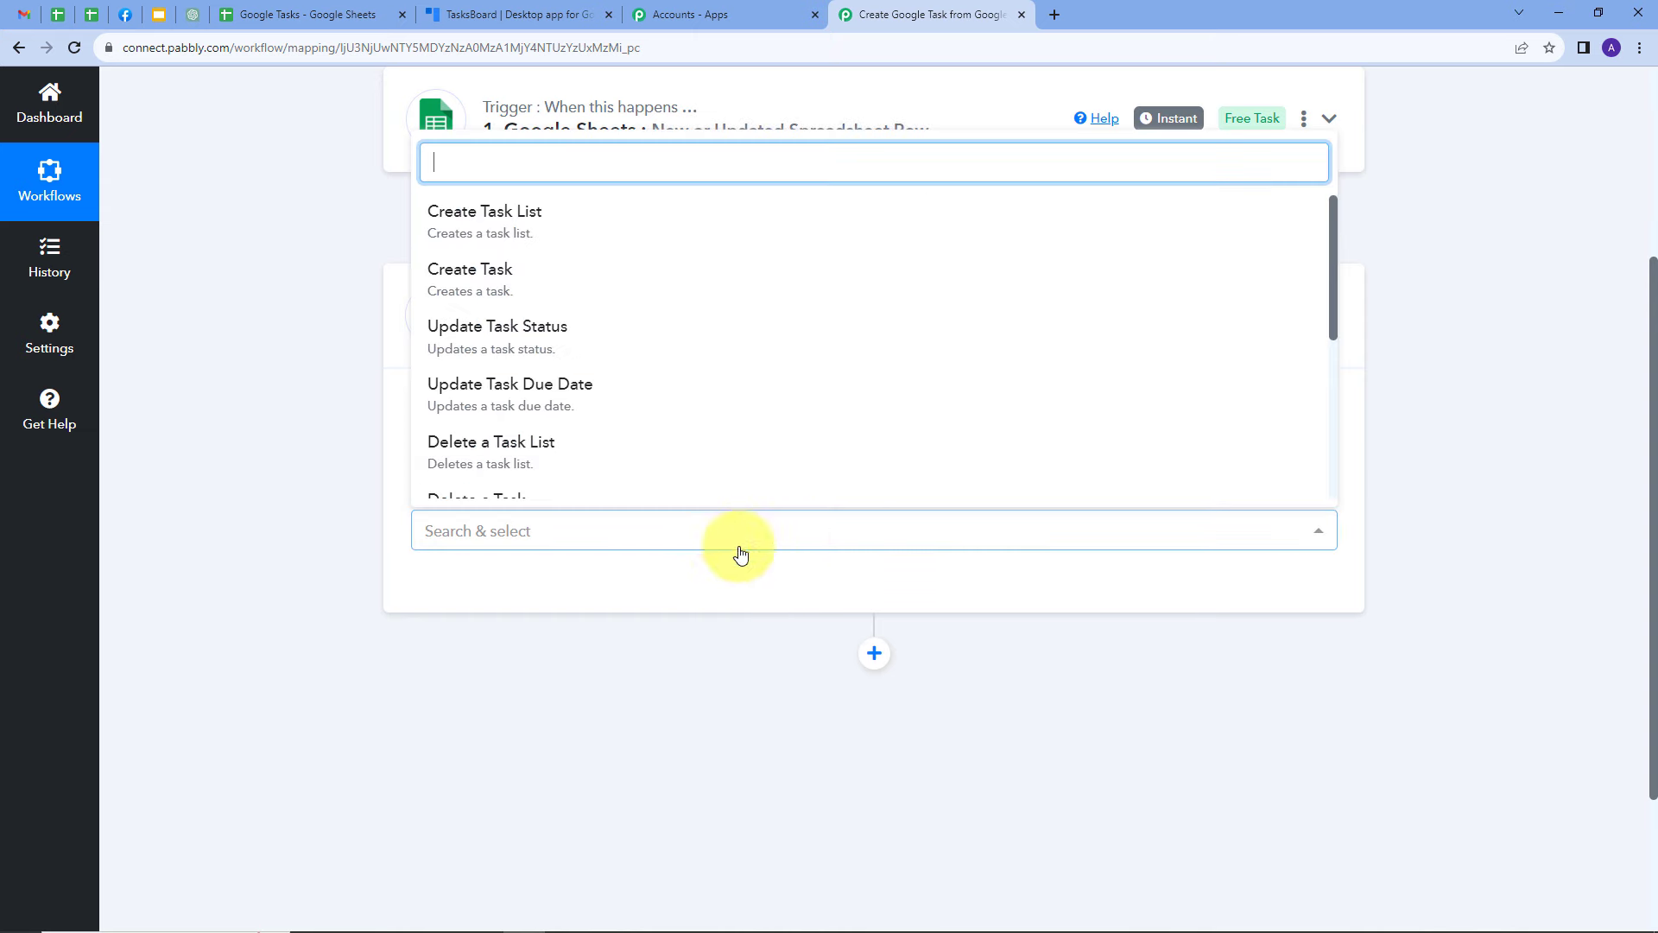
{"action": "left_click", "coordinate": [470, 286]}
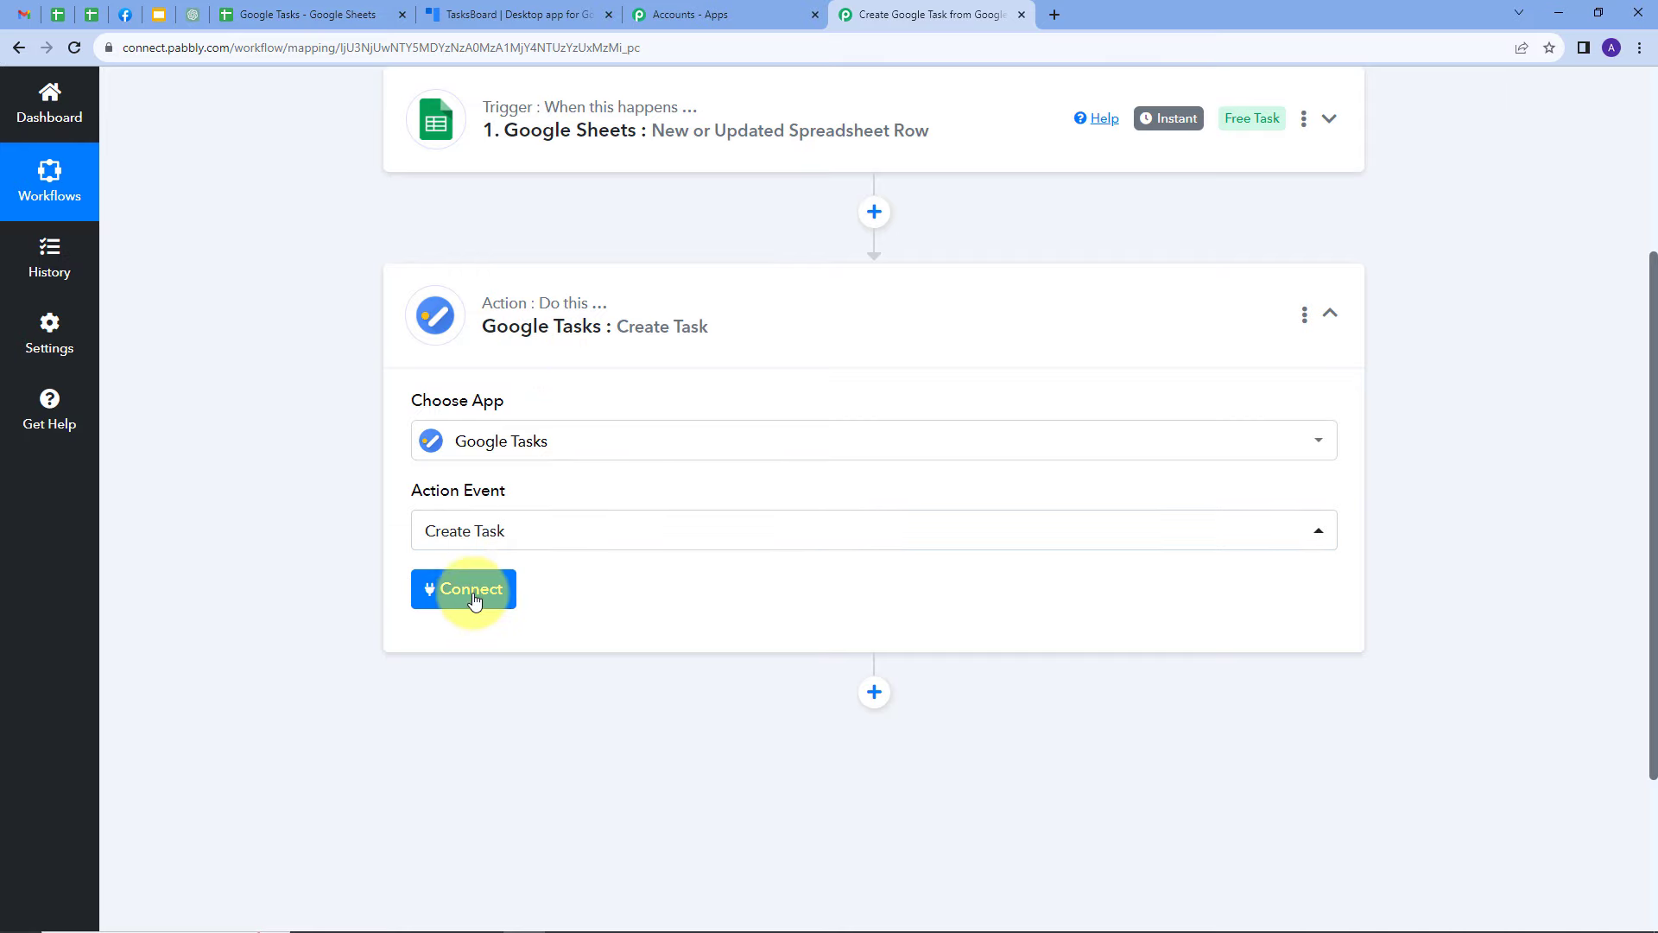
Connect the action to Google Tasks through a new connection, signing in with Google and allowing Pabbly Connect Tasks access
{"action": "left_click", "coordinate": [474, 600]}
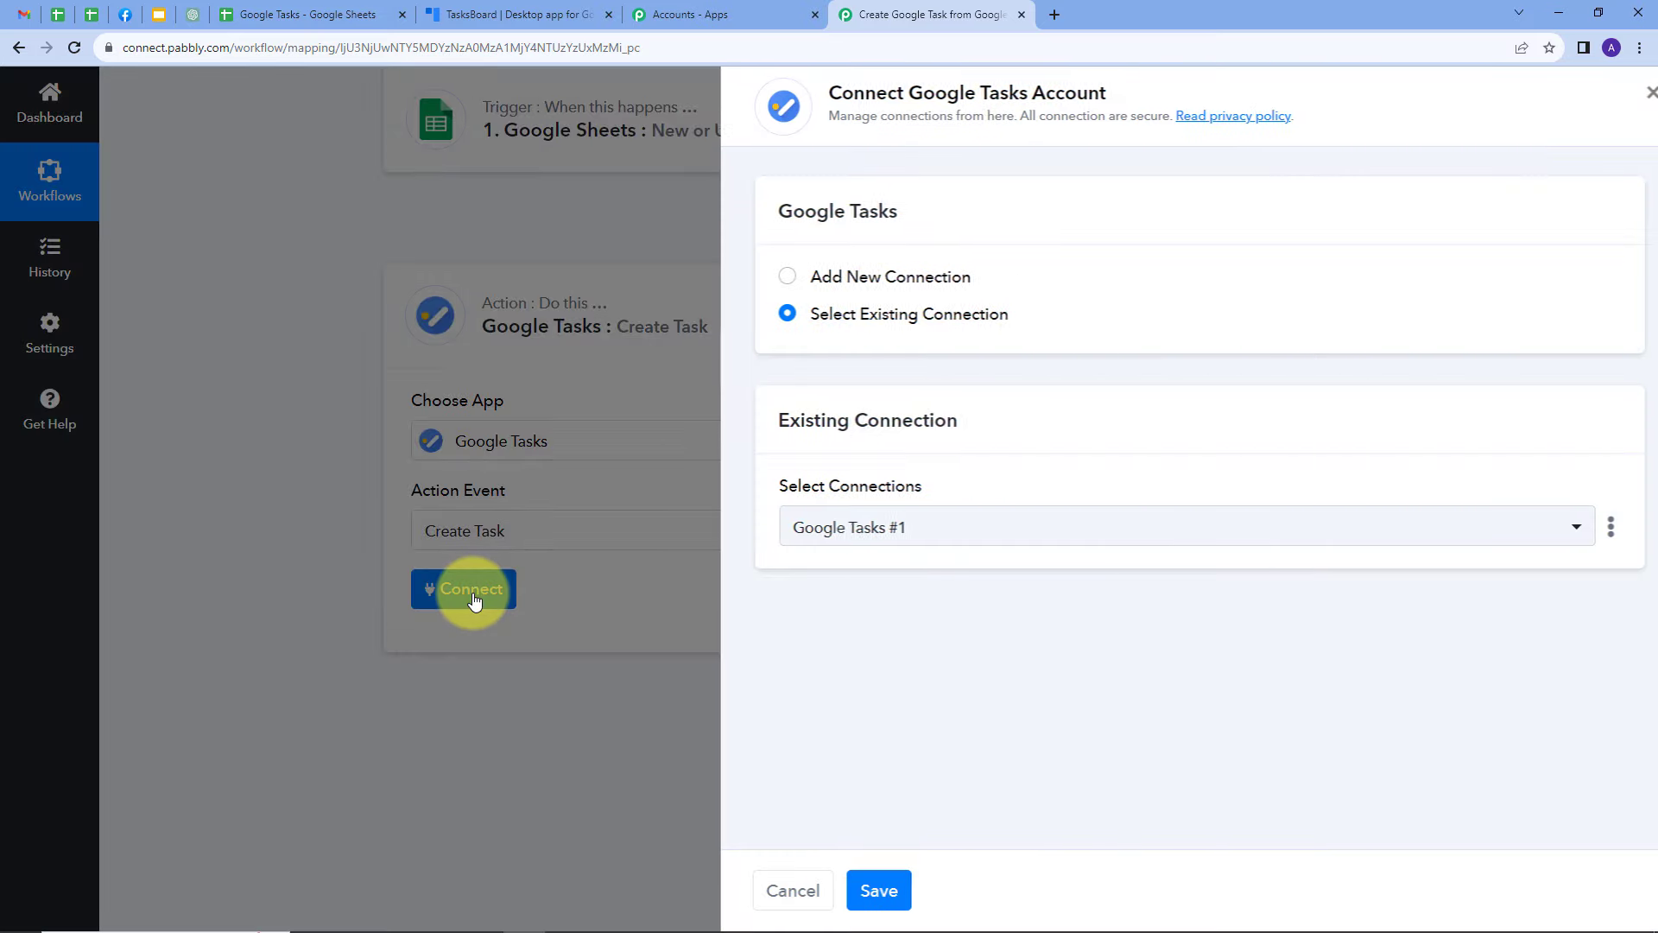
{"action": "left_click", "coordinate": [849, 288]}
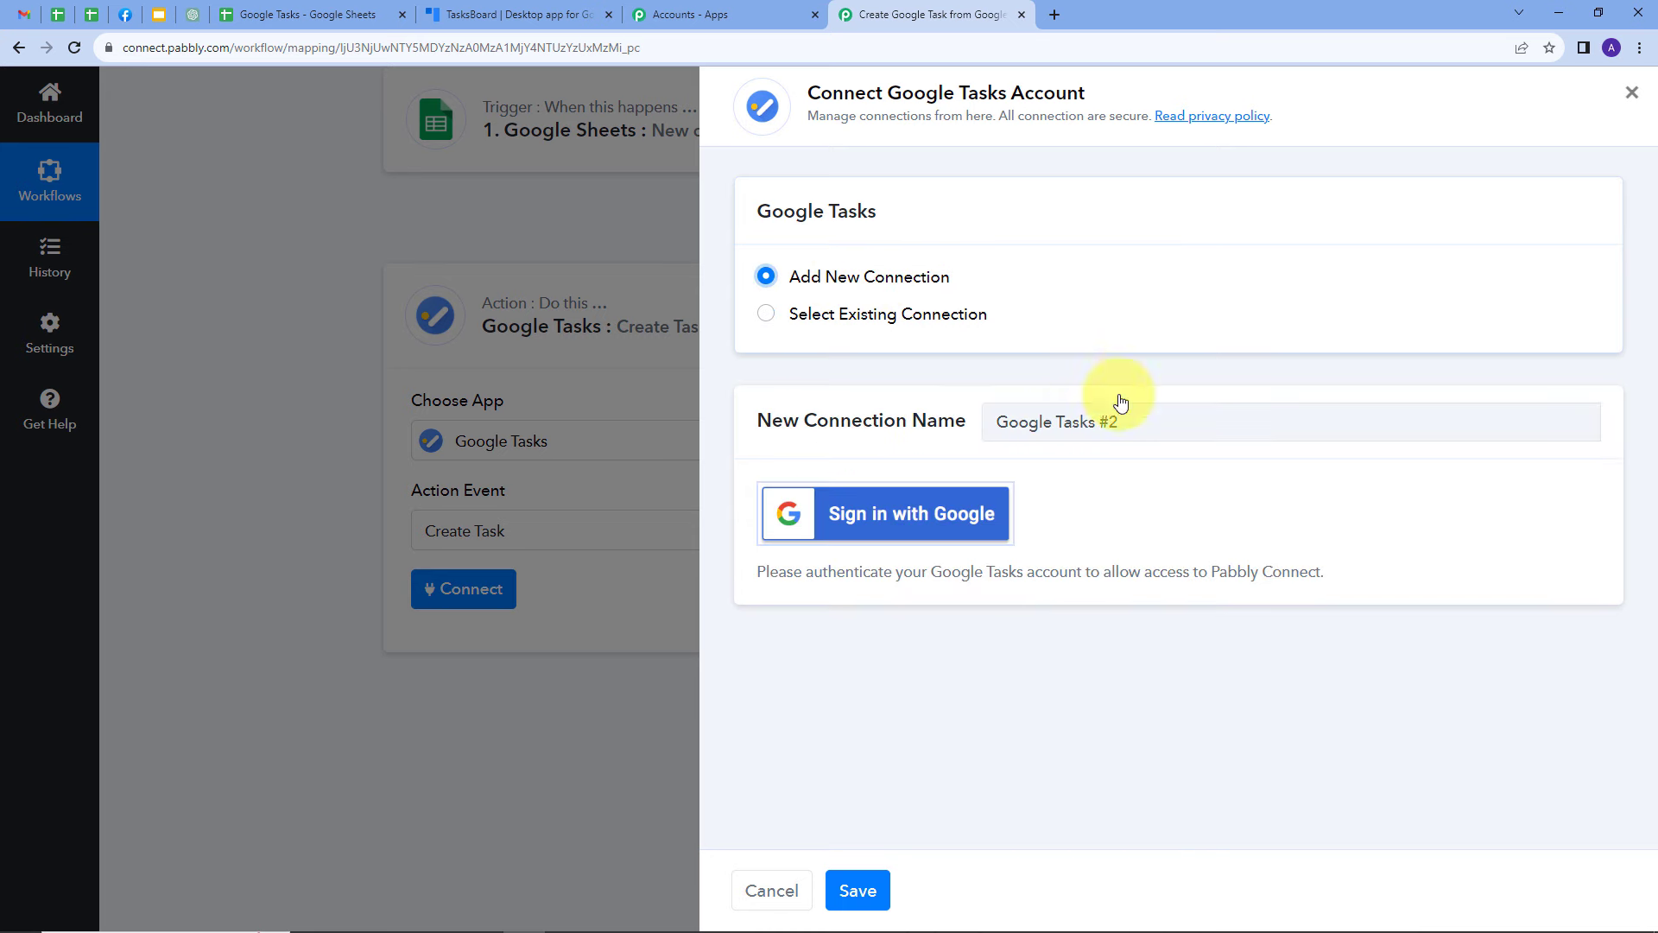
{"action": "left_click", "coordinate": [866, 519]}
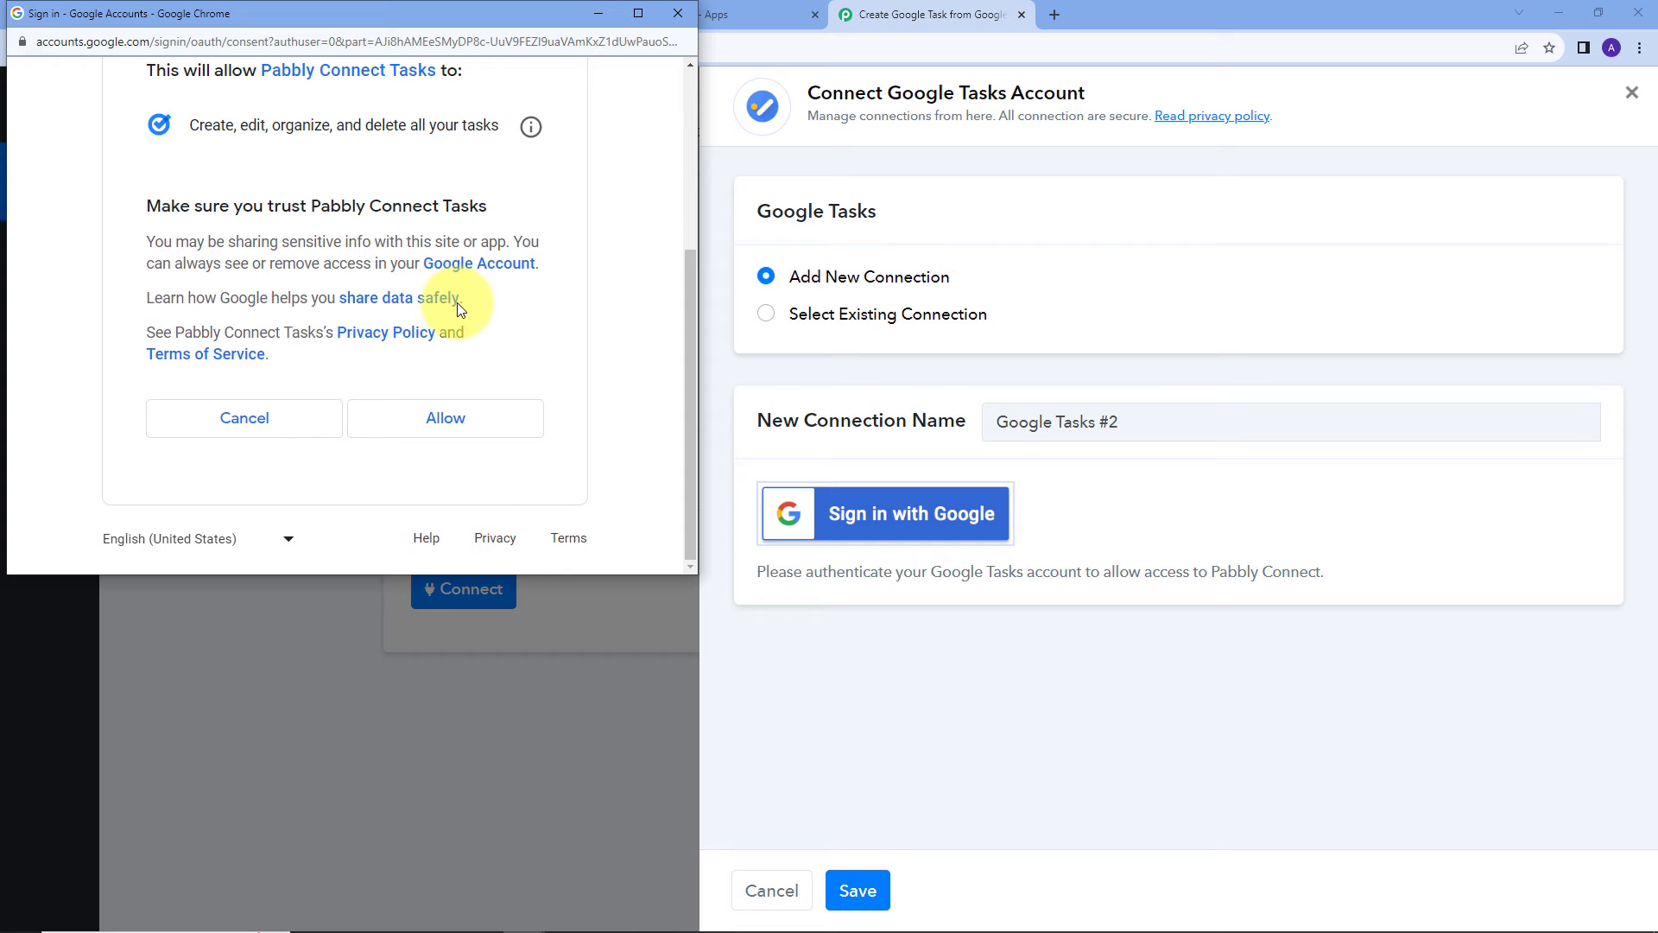
{"action": "left_click", "coordinate": [436, 418]}
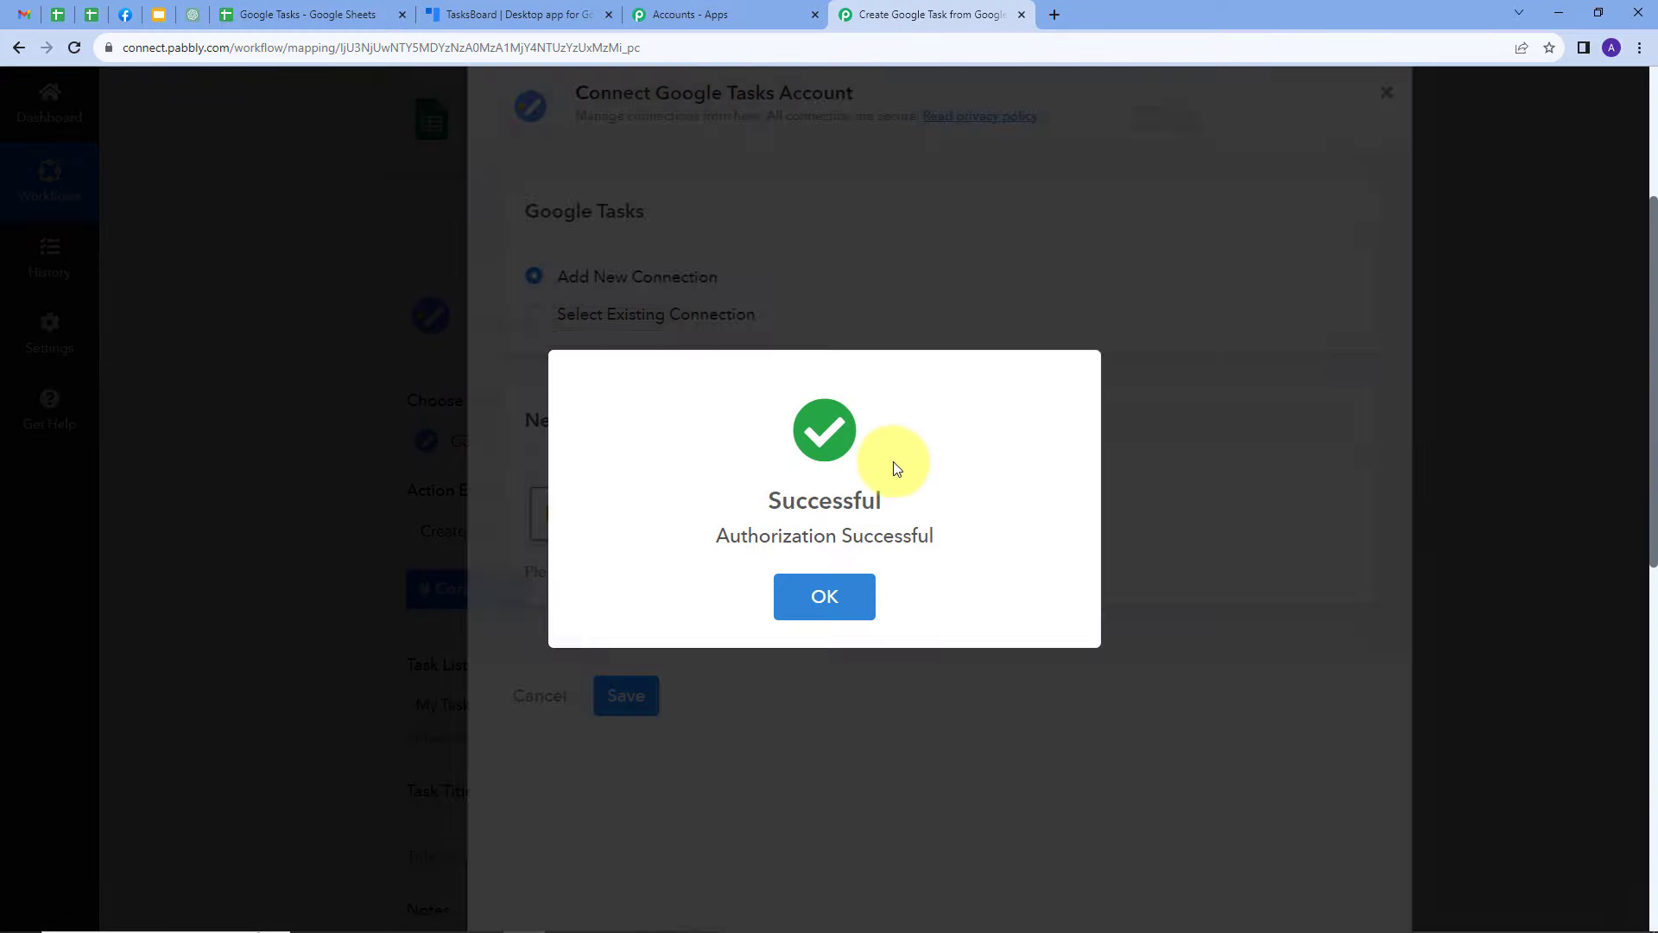
{"action": "scroll", "coordinate": [822, 329], "scroll_direction": "down", "scroll_amount": 4}
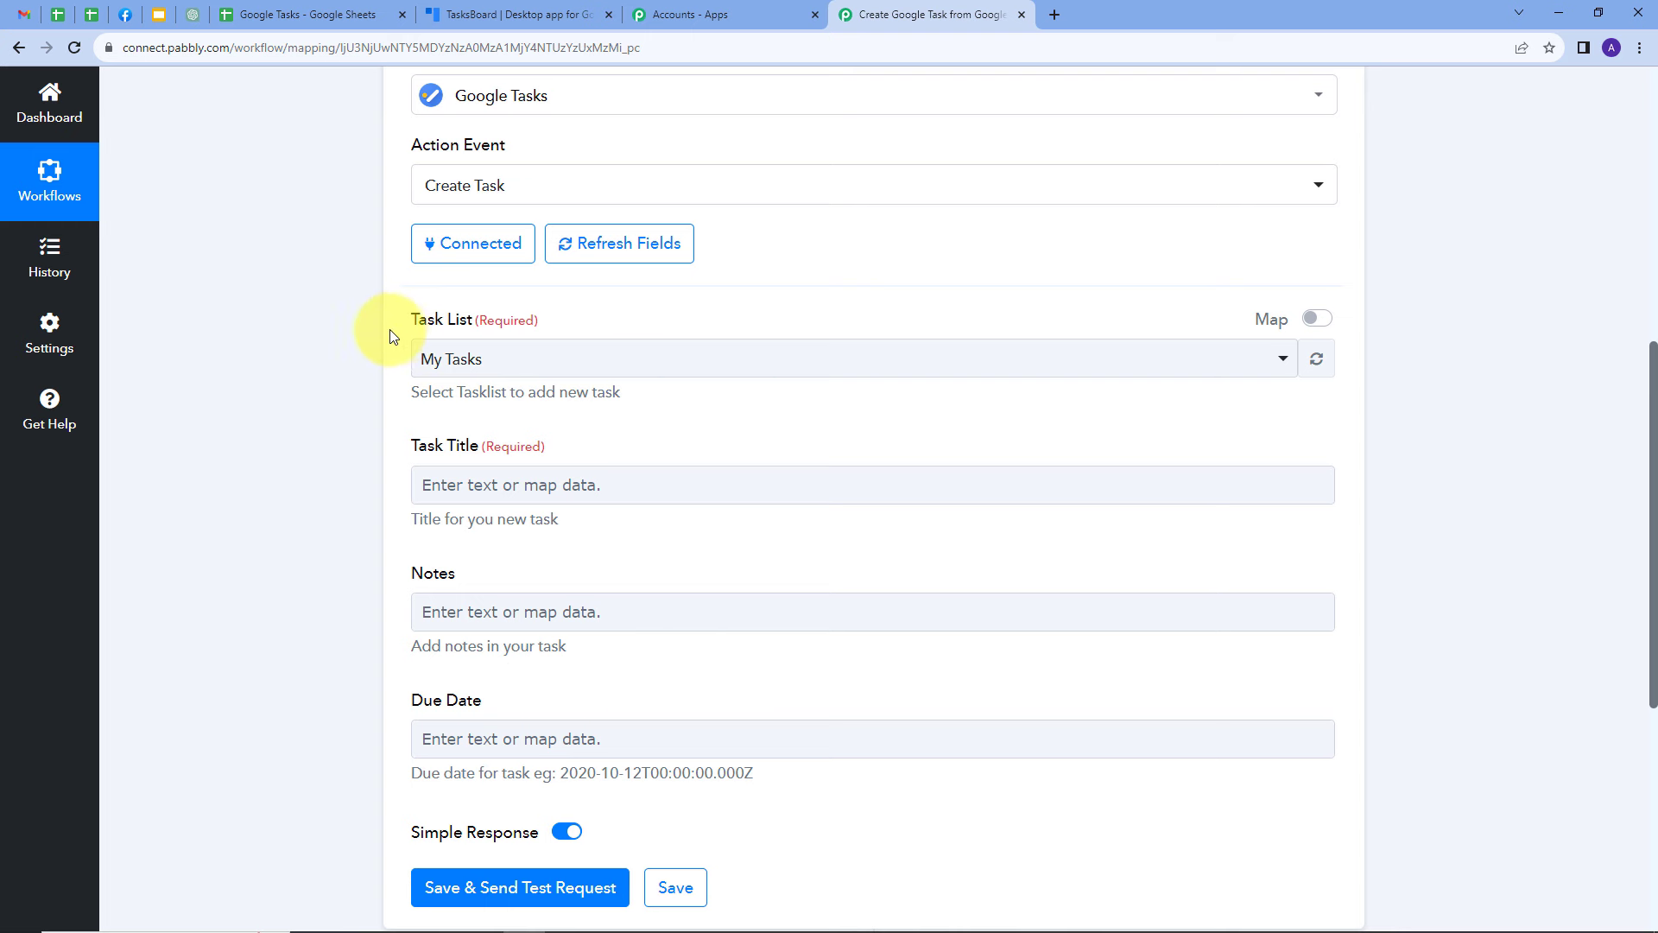
Choose My Tasks as the task list and map Task Title to the Task Title value from the Google Sheets row
{"action": "left_click", "coordinate": [750, 361]}
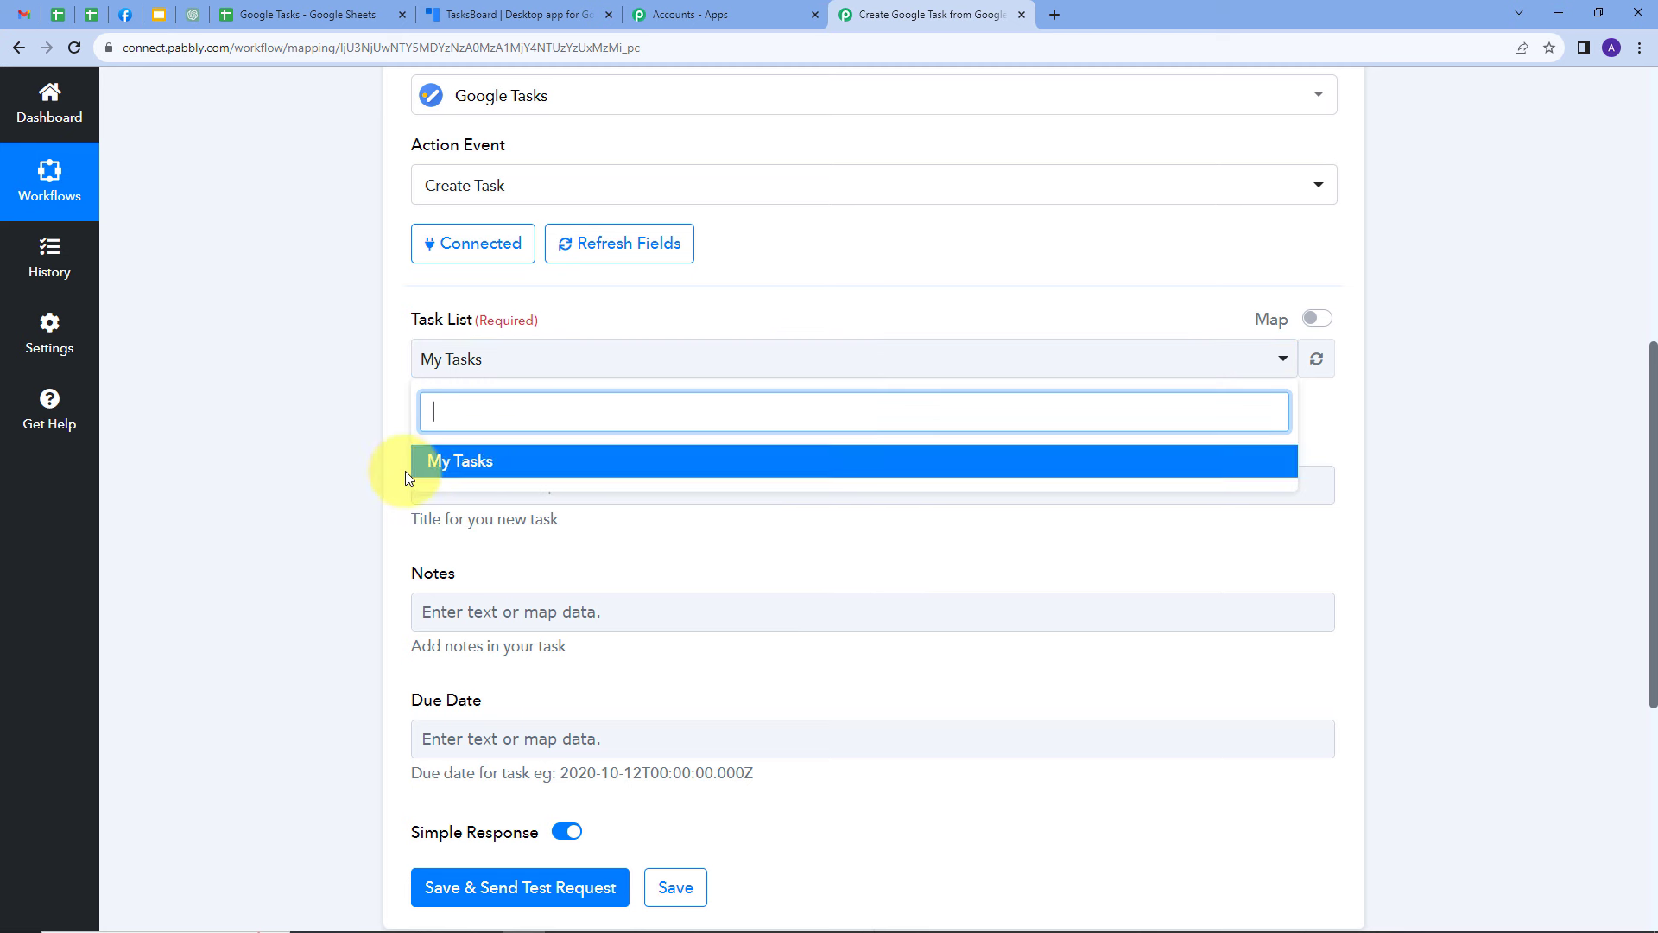
{"action": "left_click", "coordinate": [478, 467]}
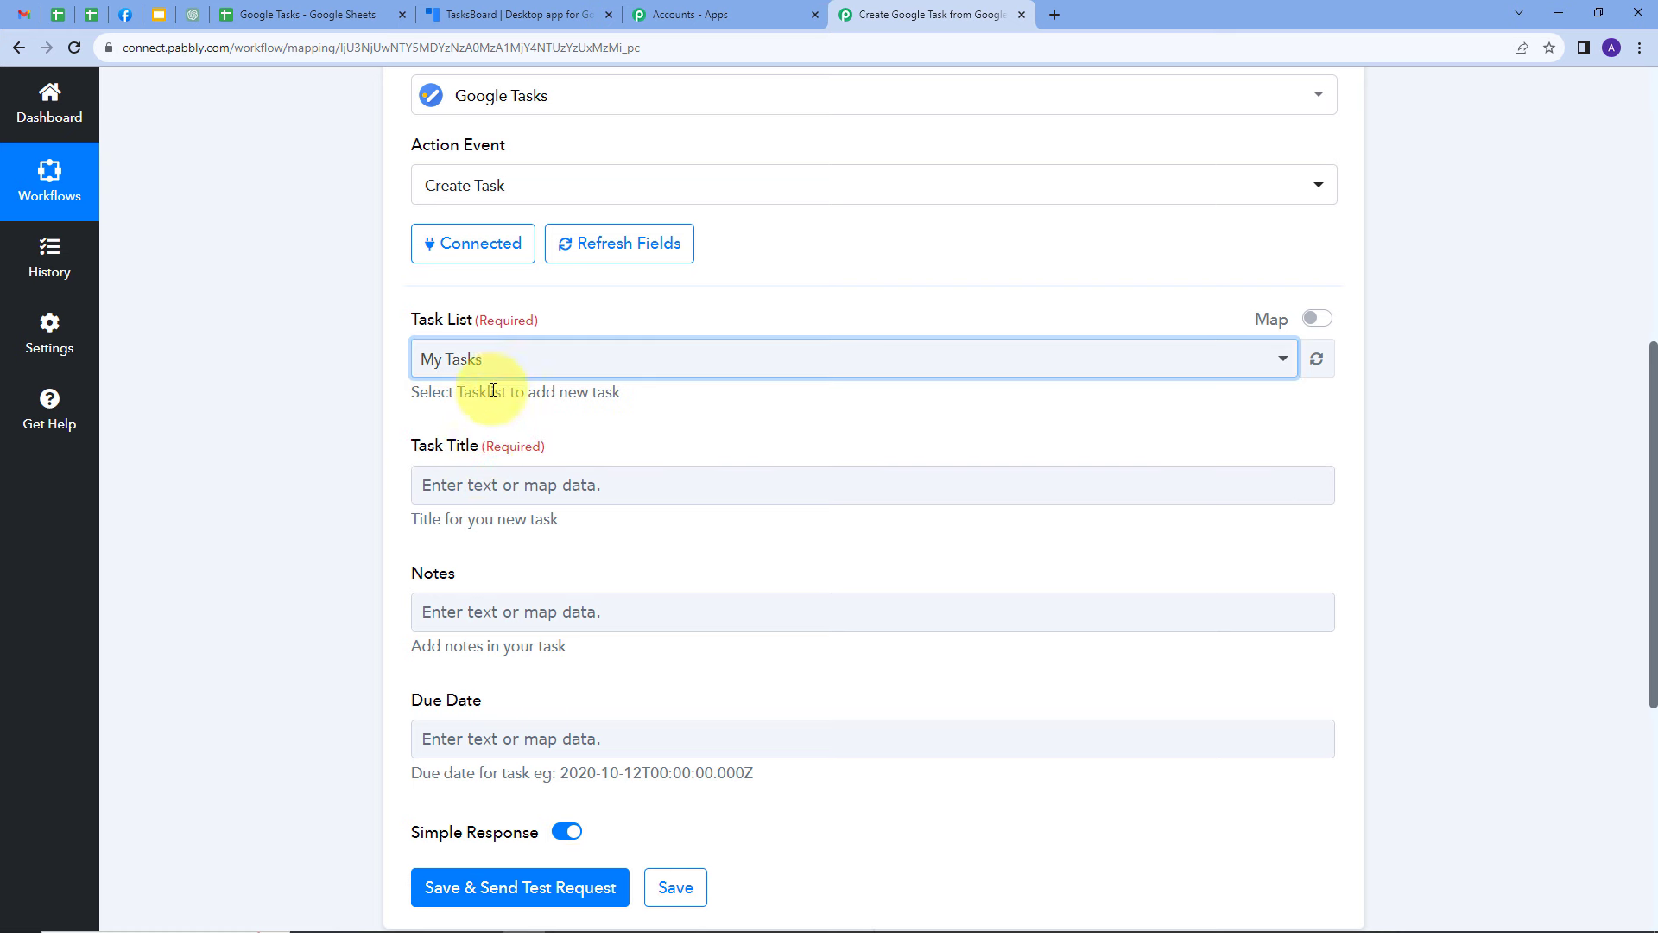
{"action": "scroll", "coordinate": [432, 337], "scroll_direction": "down", "scroll_amount": 2}
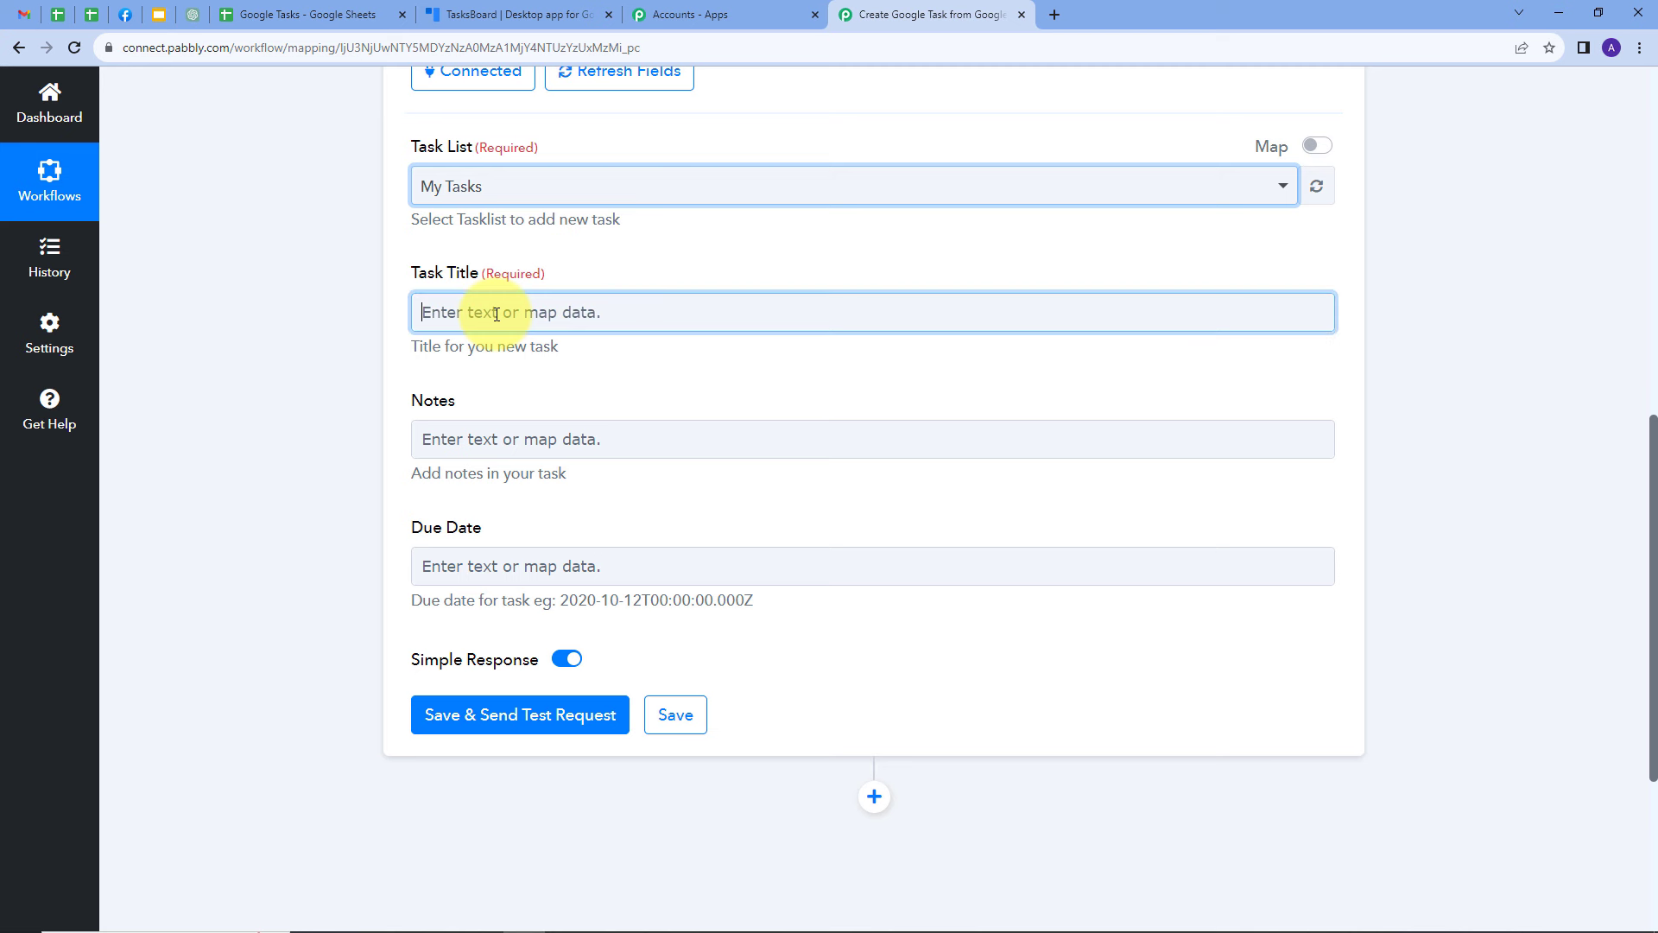
{"action": "left_click", "coordinate": [496, 314]}
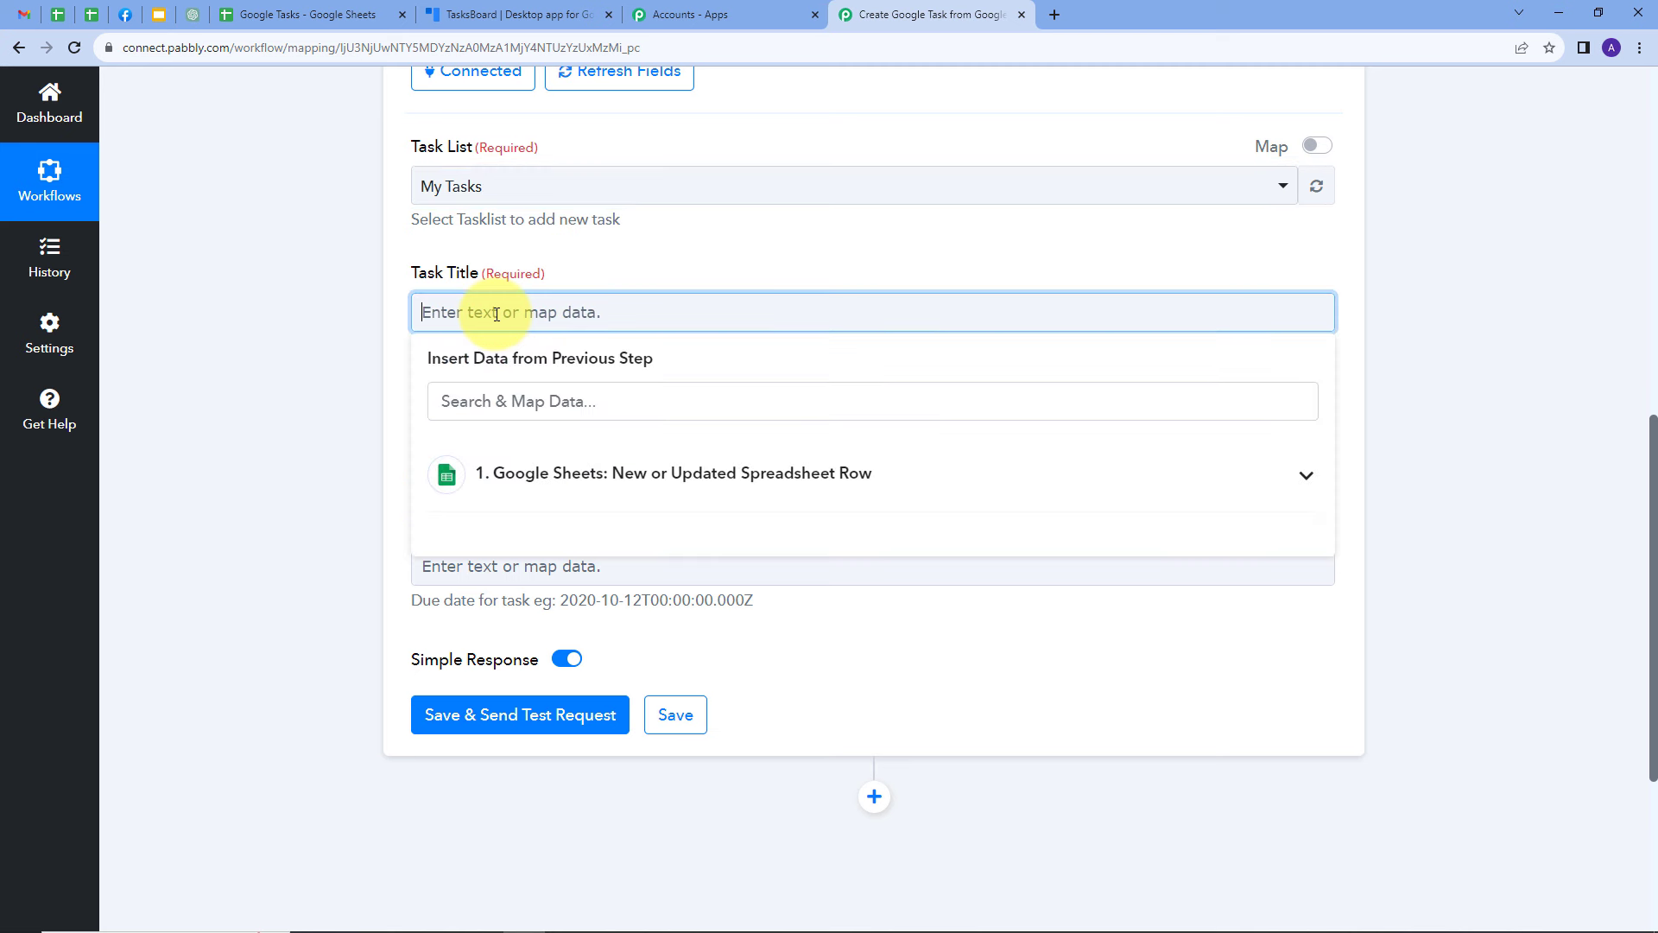
{"action": "left_click", "coordinate": [643, 464]}
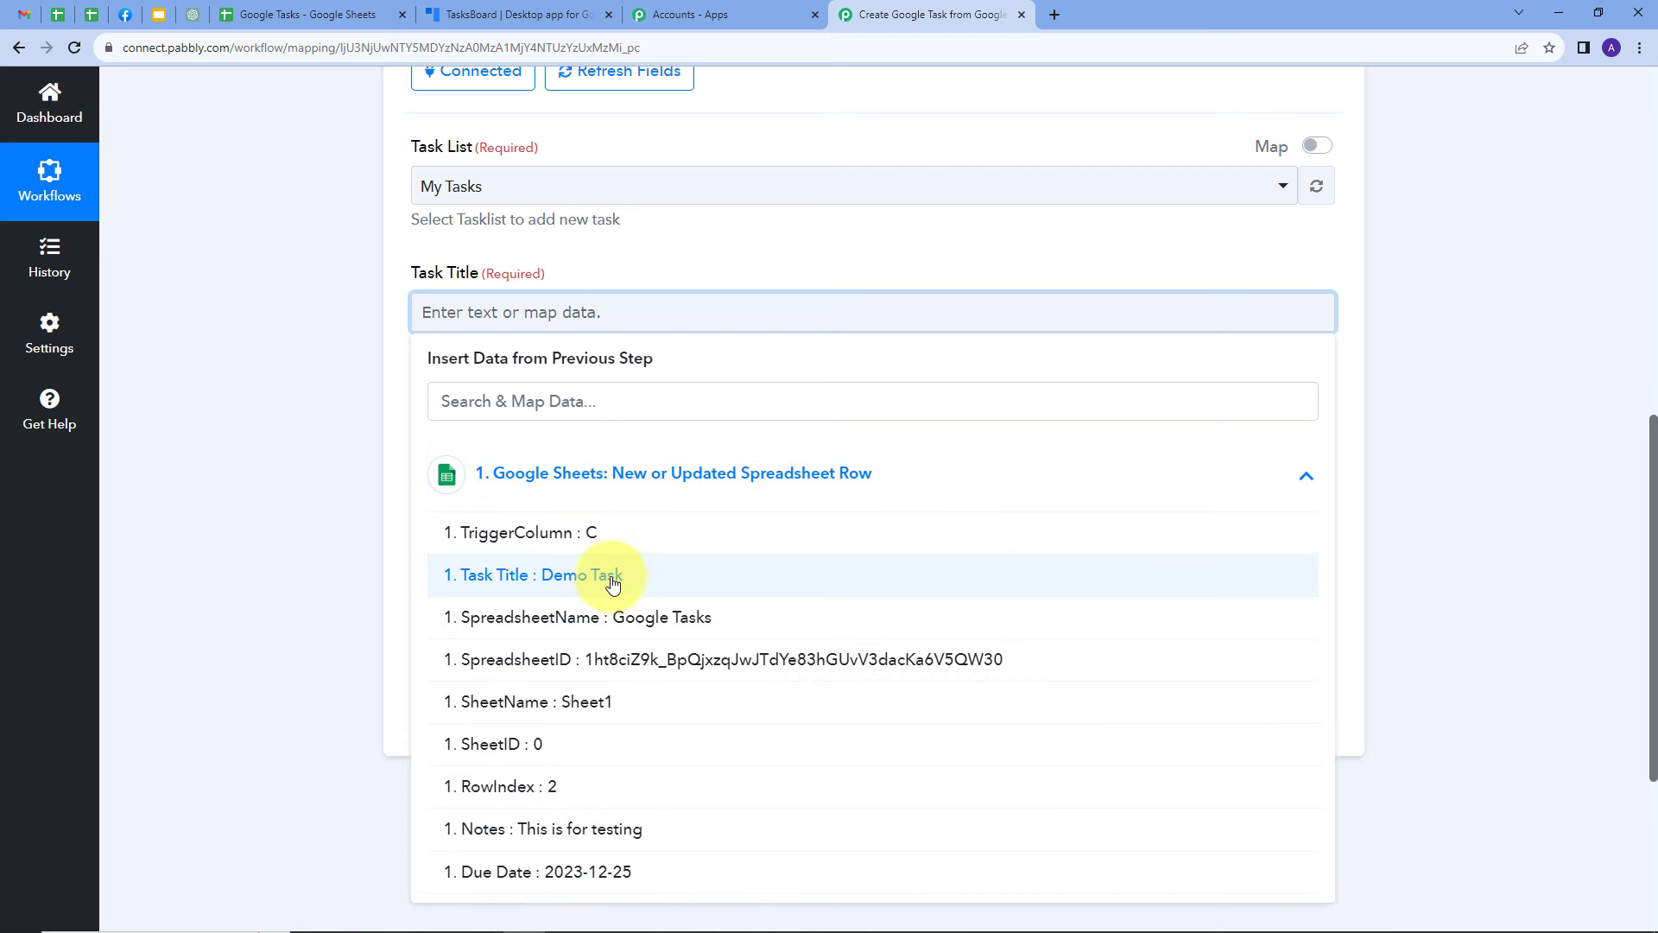
{"action": "left_click", "coordinate": [581, 579]}
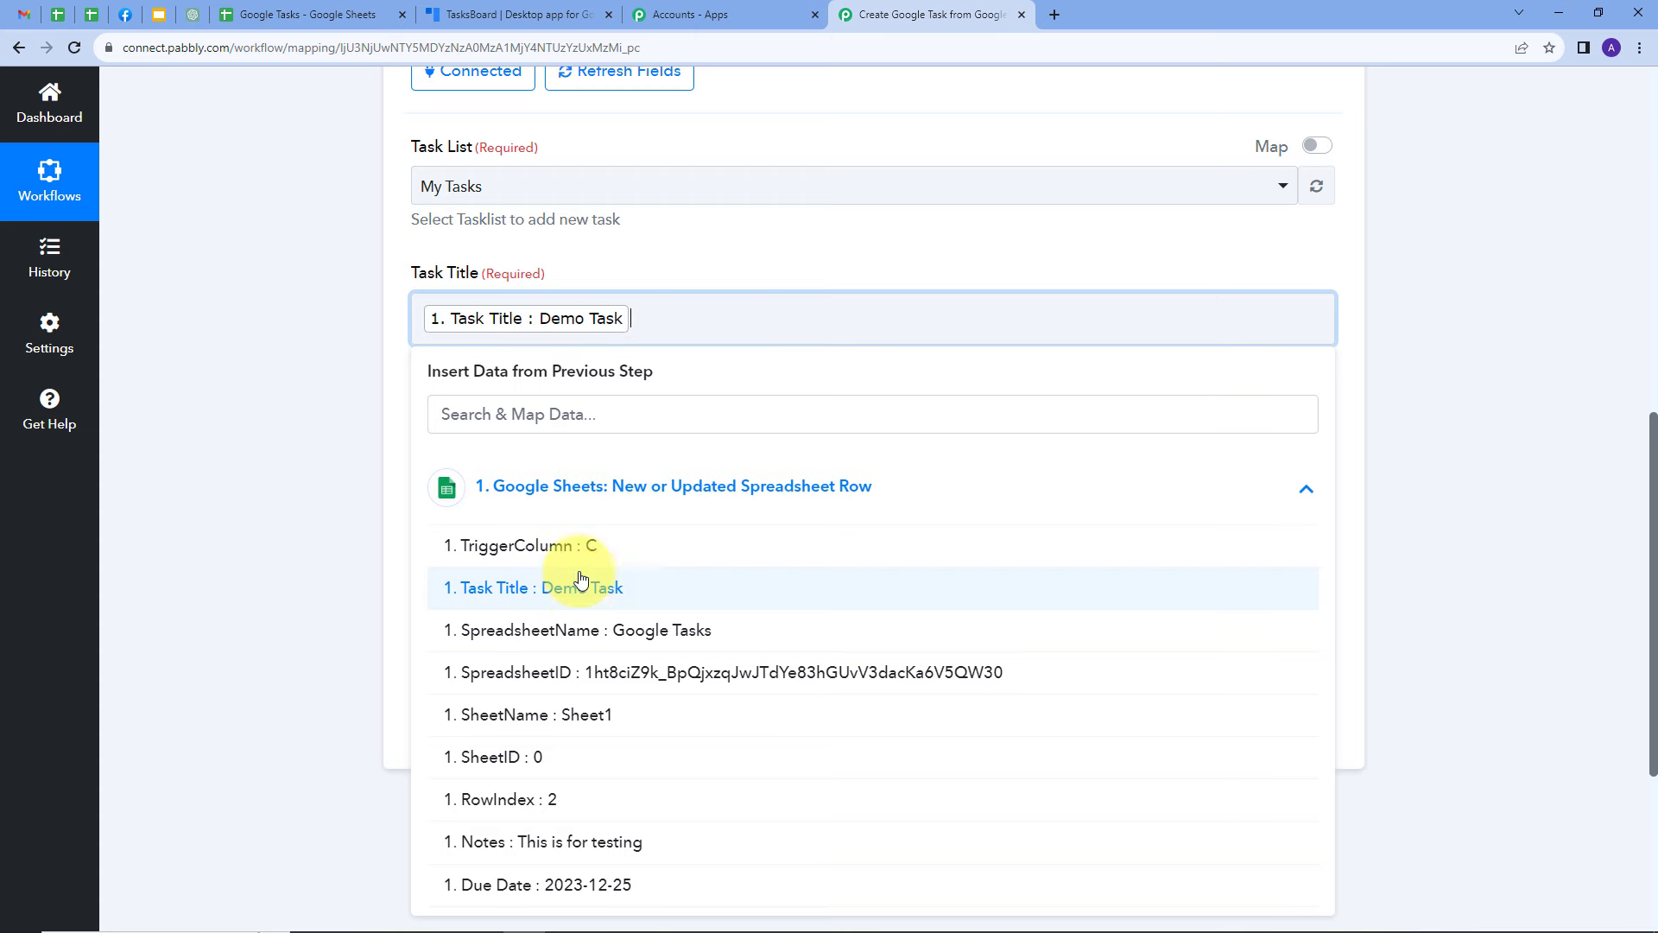
{"action": "left_click", "coordinate": [670, 259]}
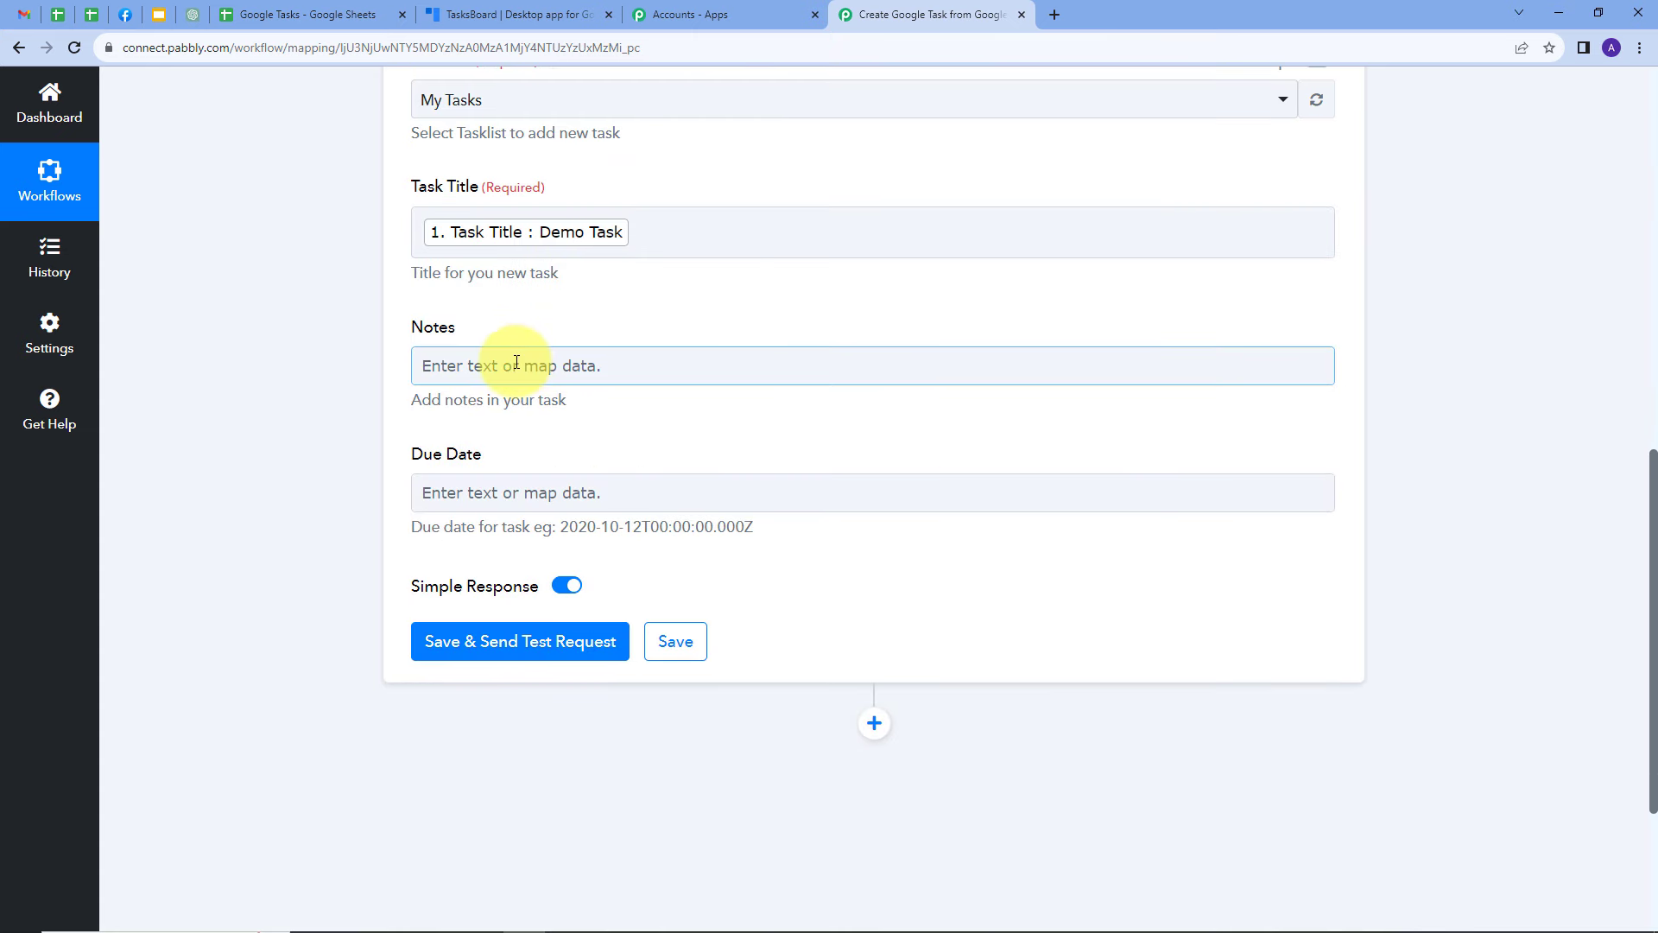
Map the Notes field to the Notes value from the Google Sheets step
{"action": "left_click", "coordinate": [481, 361]}
{"action": "left_click", "coordinate": [578, 518]}
{"action": "scroll", "coordinate": [604, 505], "scroll_direction": "down", "scroll_amount": 3}
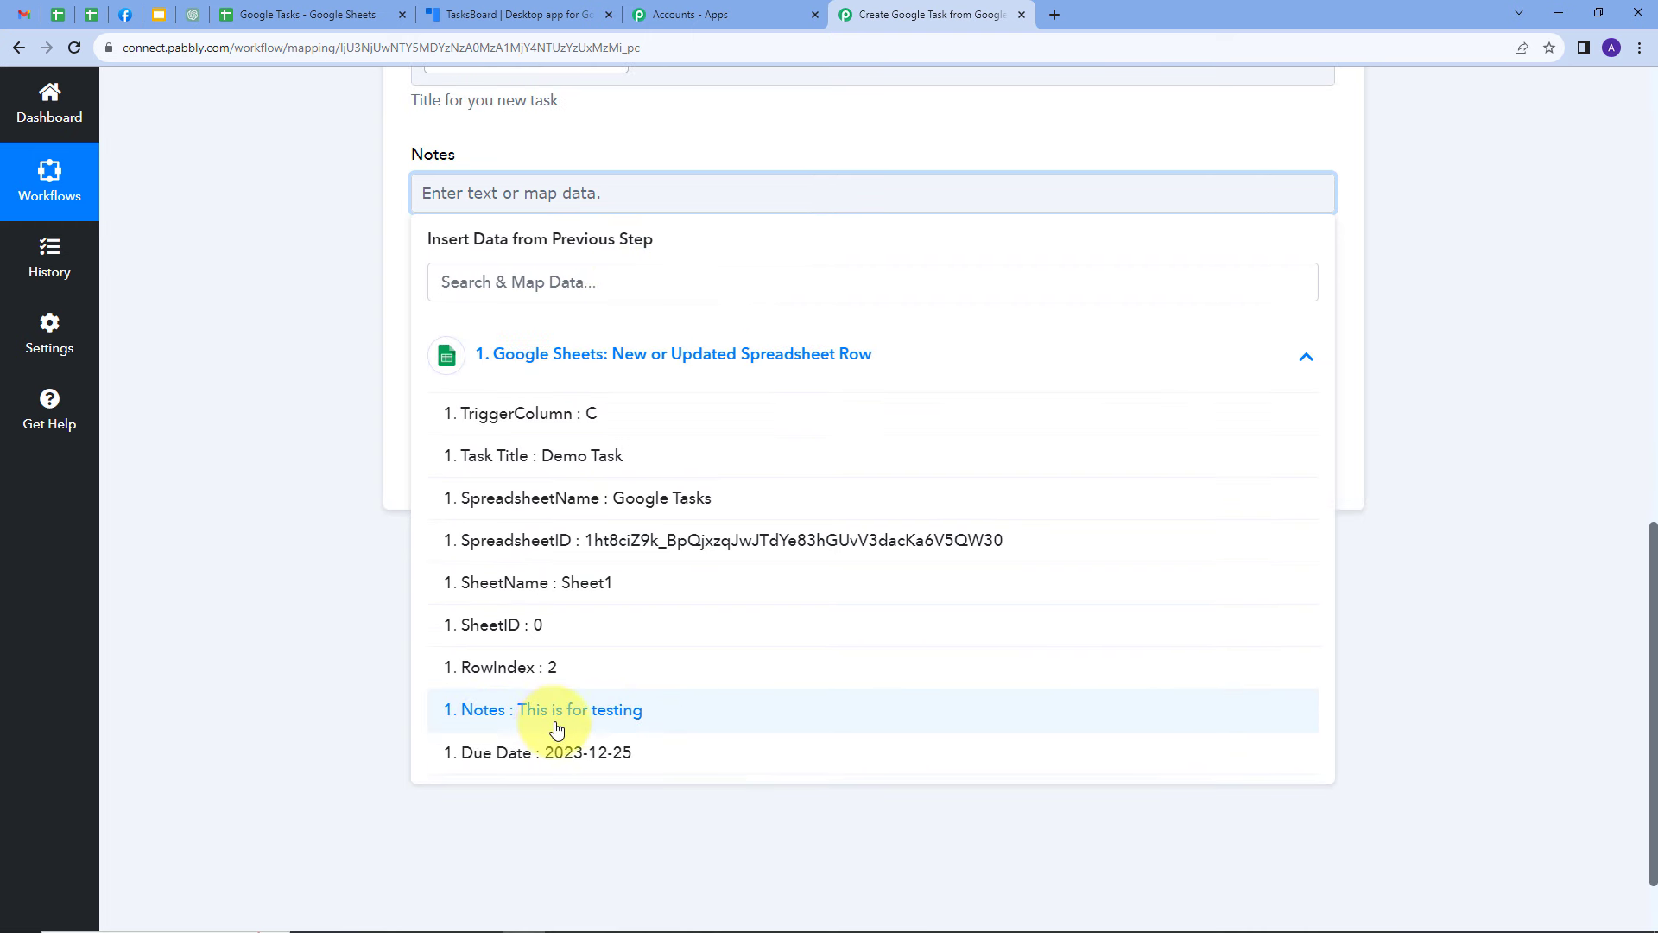
{"action": "left_click", "coordinate": [580, 710]}
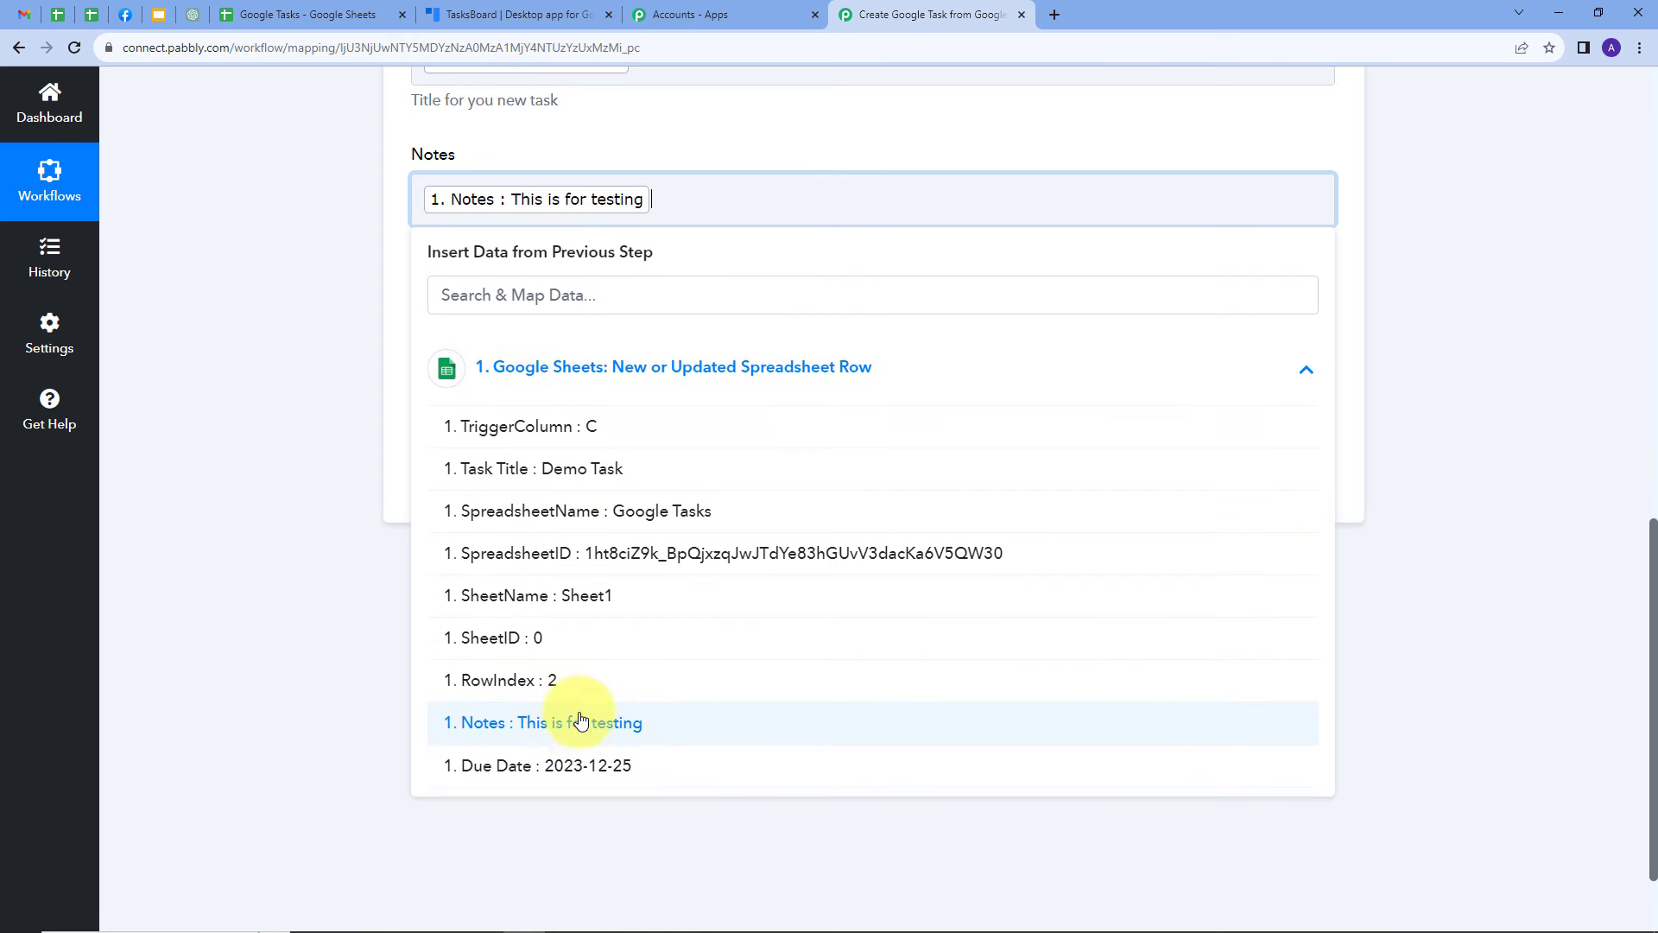
{"action": "left_click", "coordinate": [644, 130]}
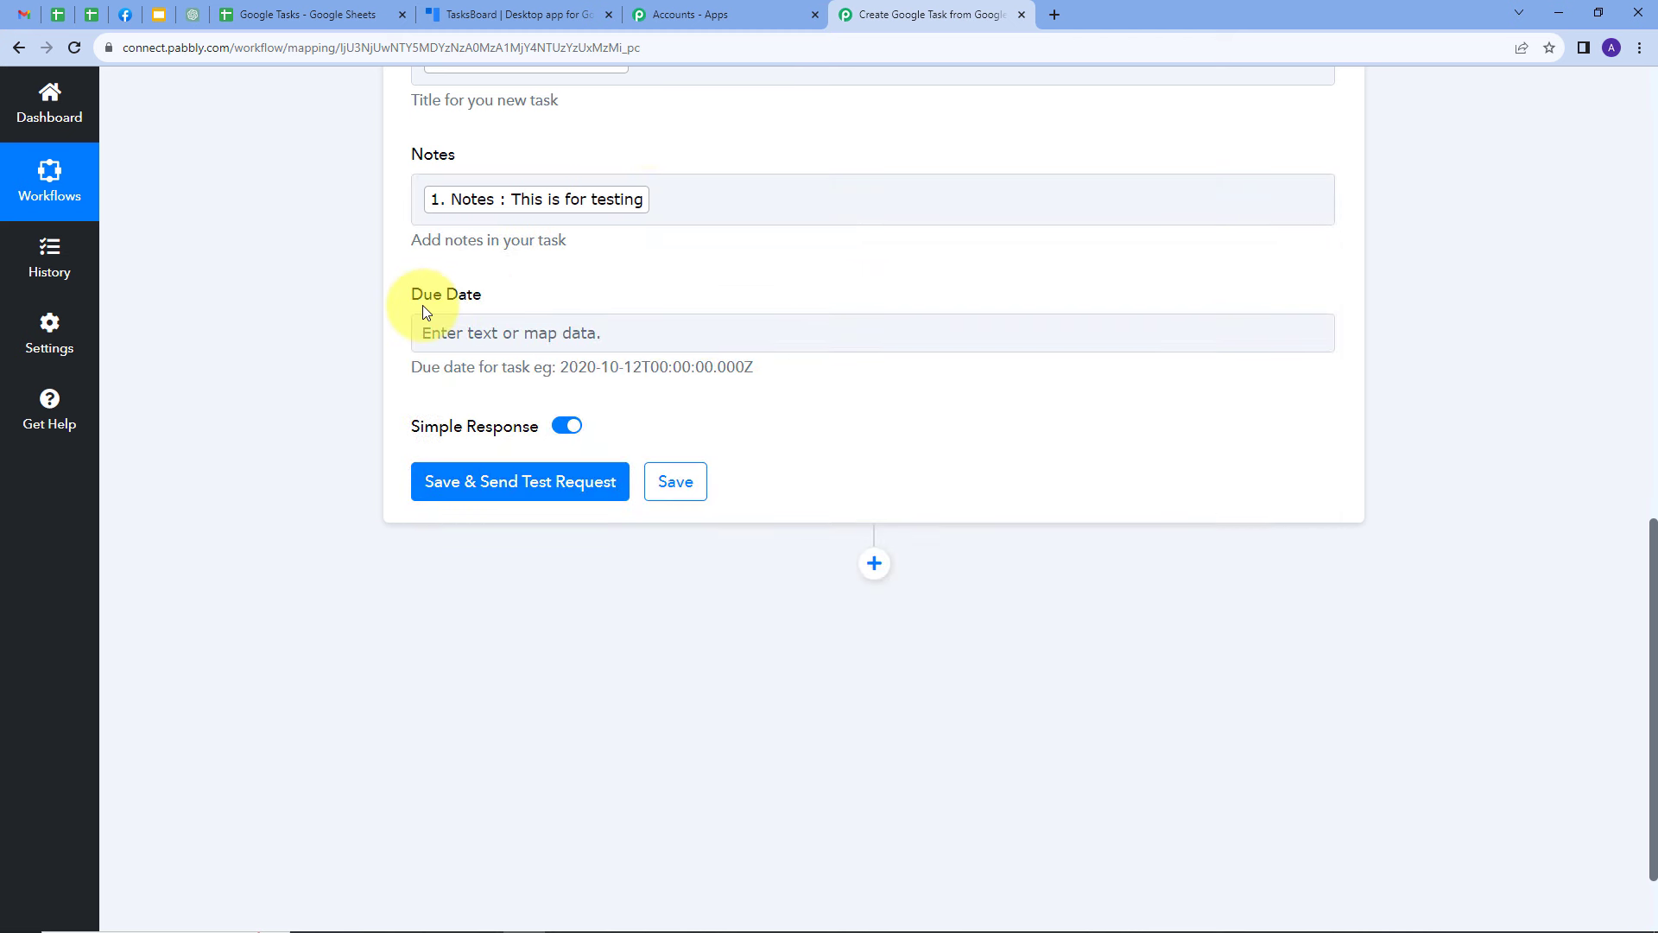
Map the Due Date field to the Due Date value from the Google Sheets step
{"action": "left_click", "coordinate": [586, 332]}
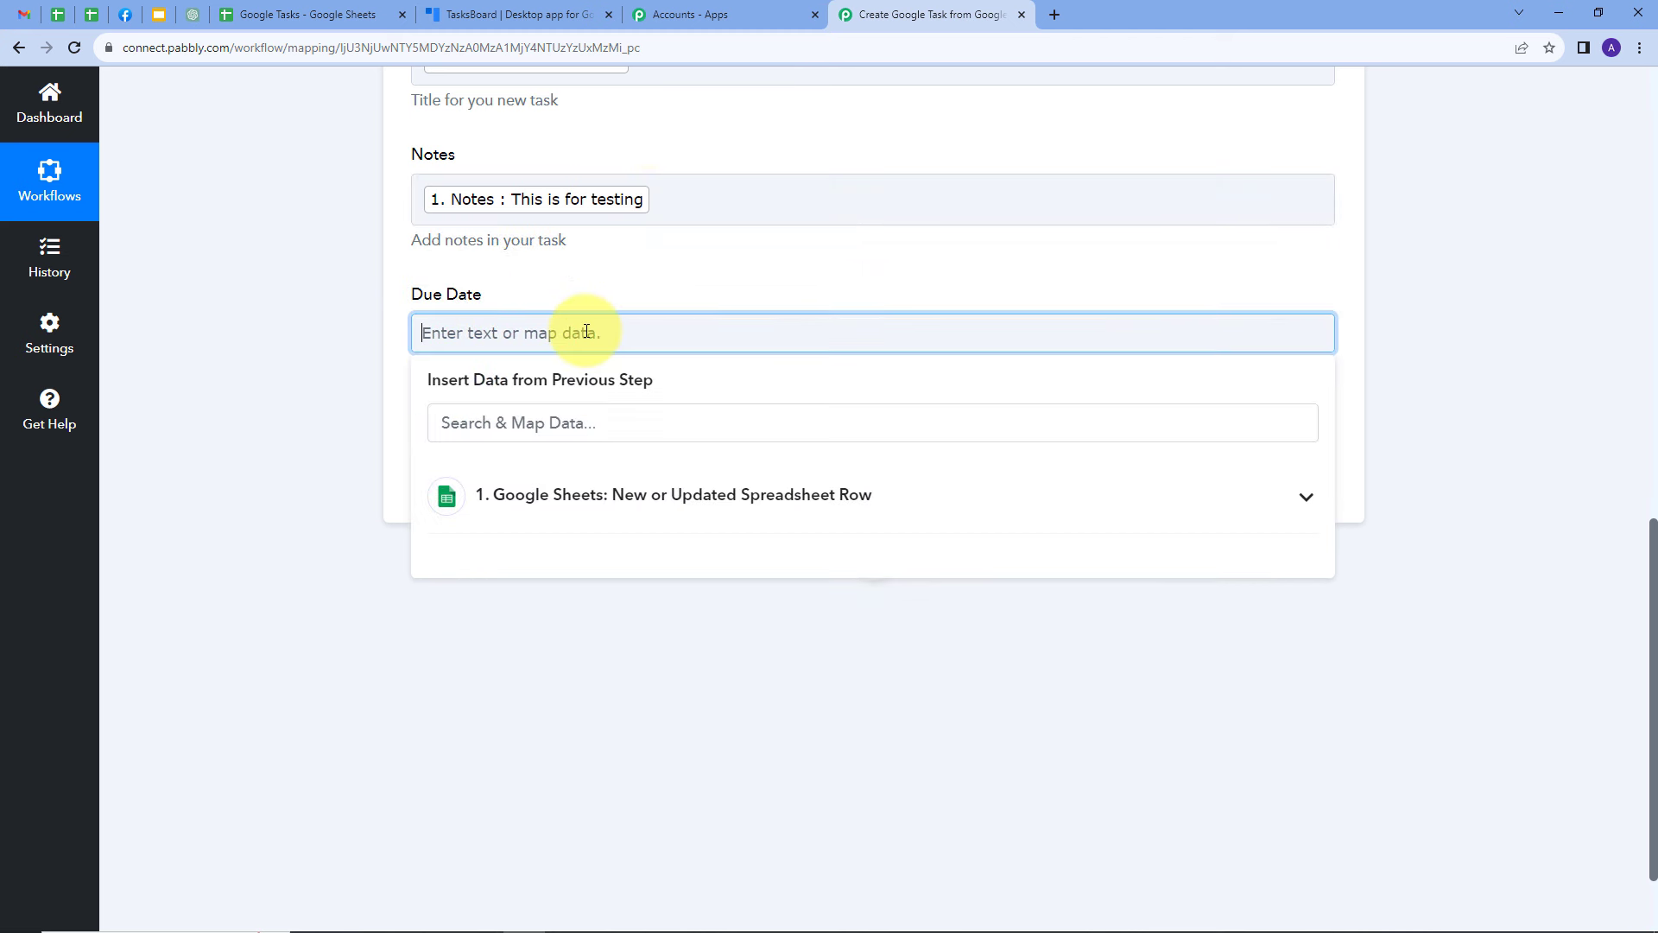
{"action": "left_click", "coordinate": [605, 499]}
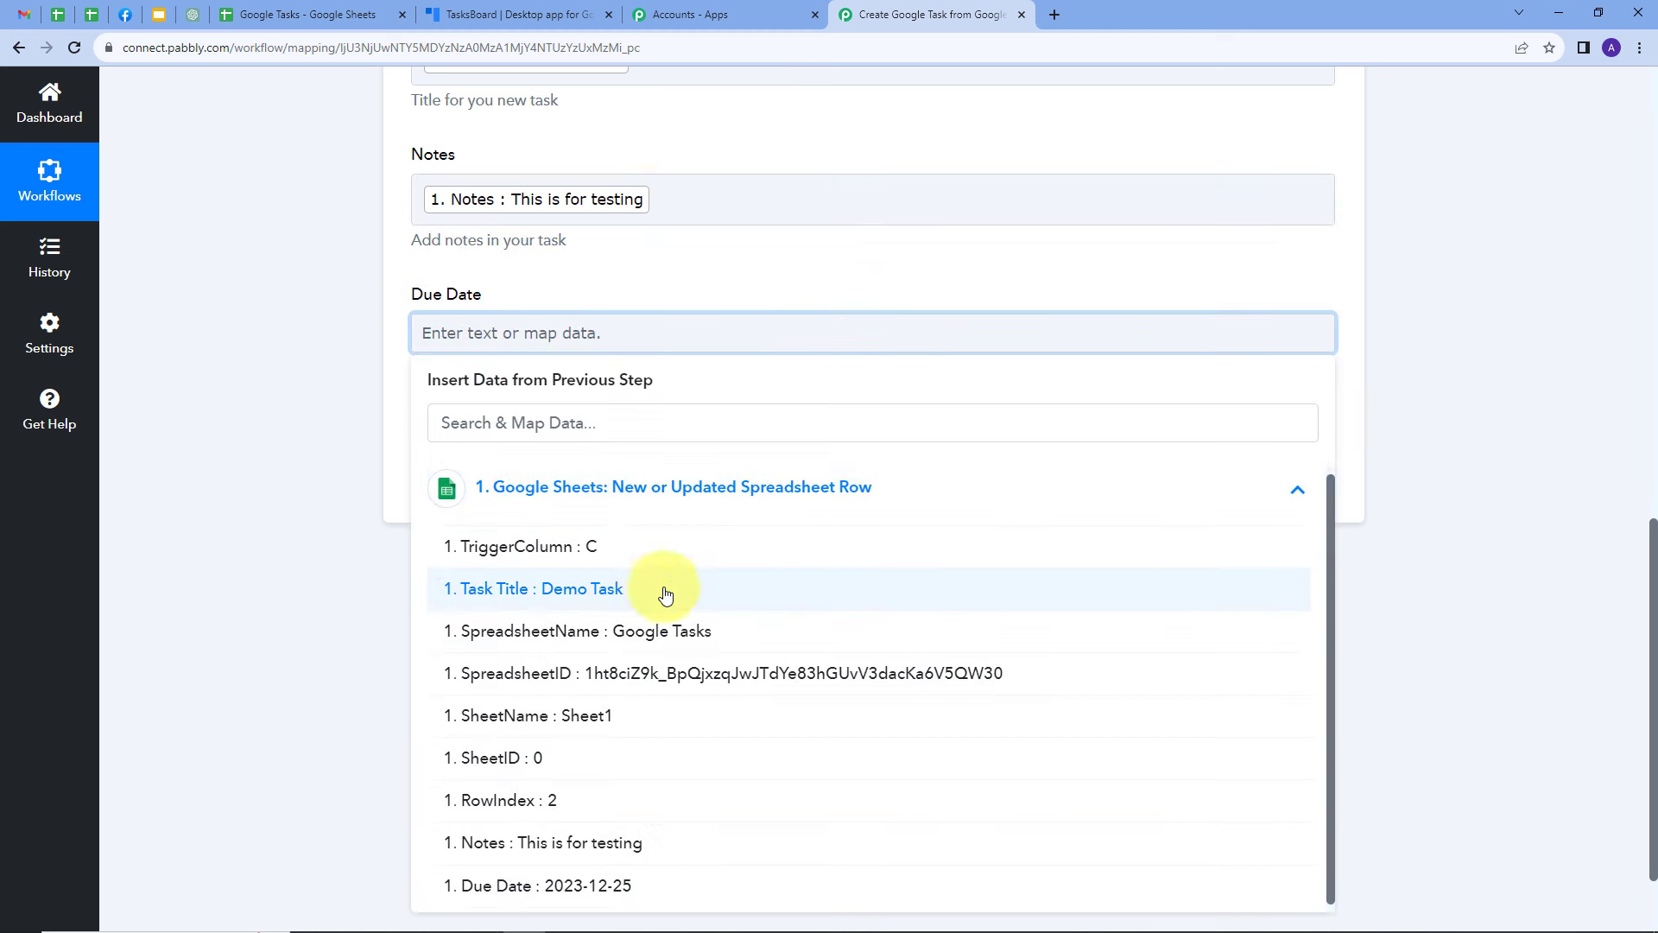
{"action": "left_click", "coordinate": [579, 890]}
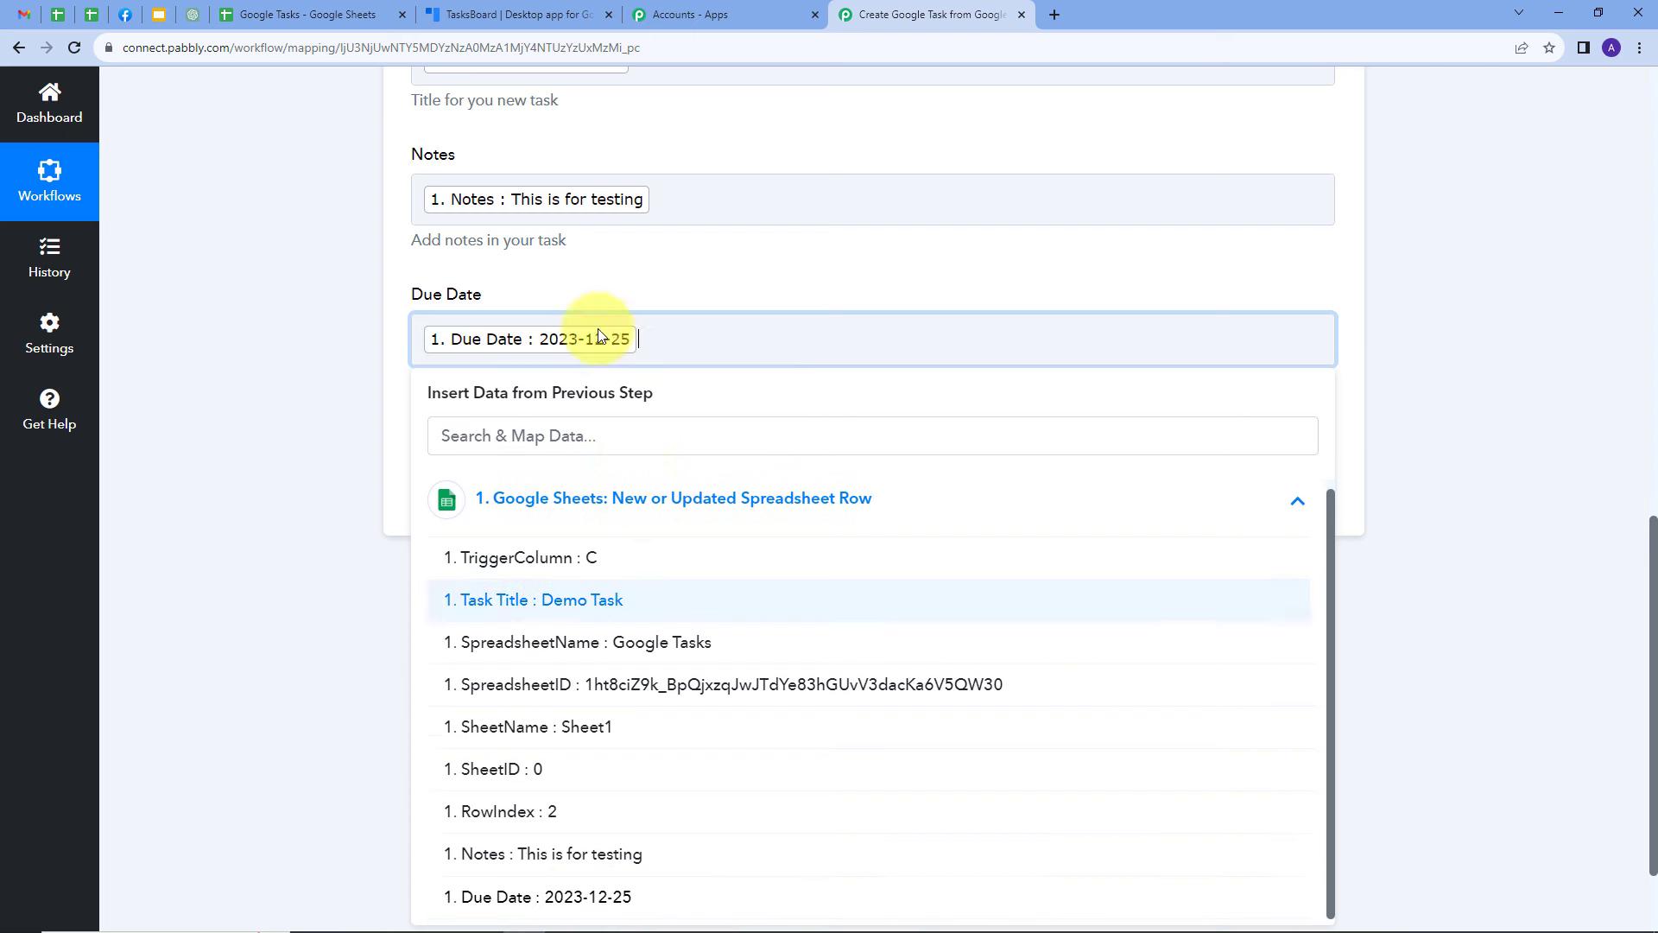
{"action": "left_click", "coordinate": [593, 271]}
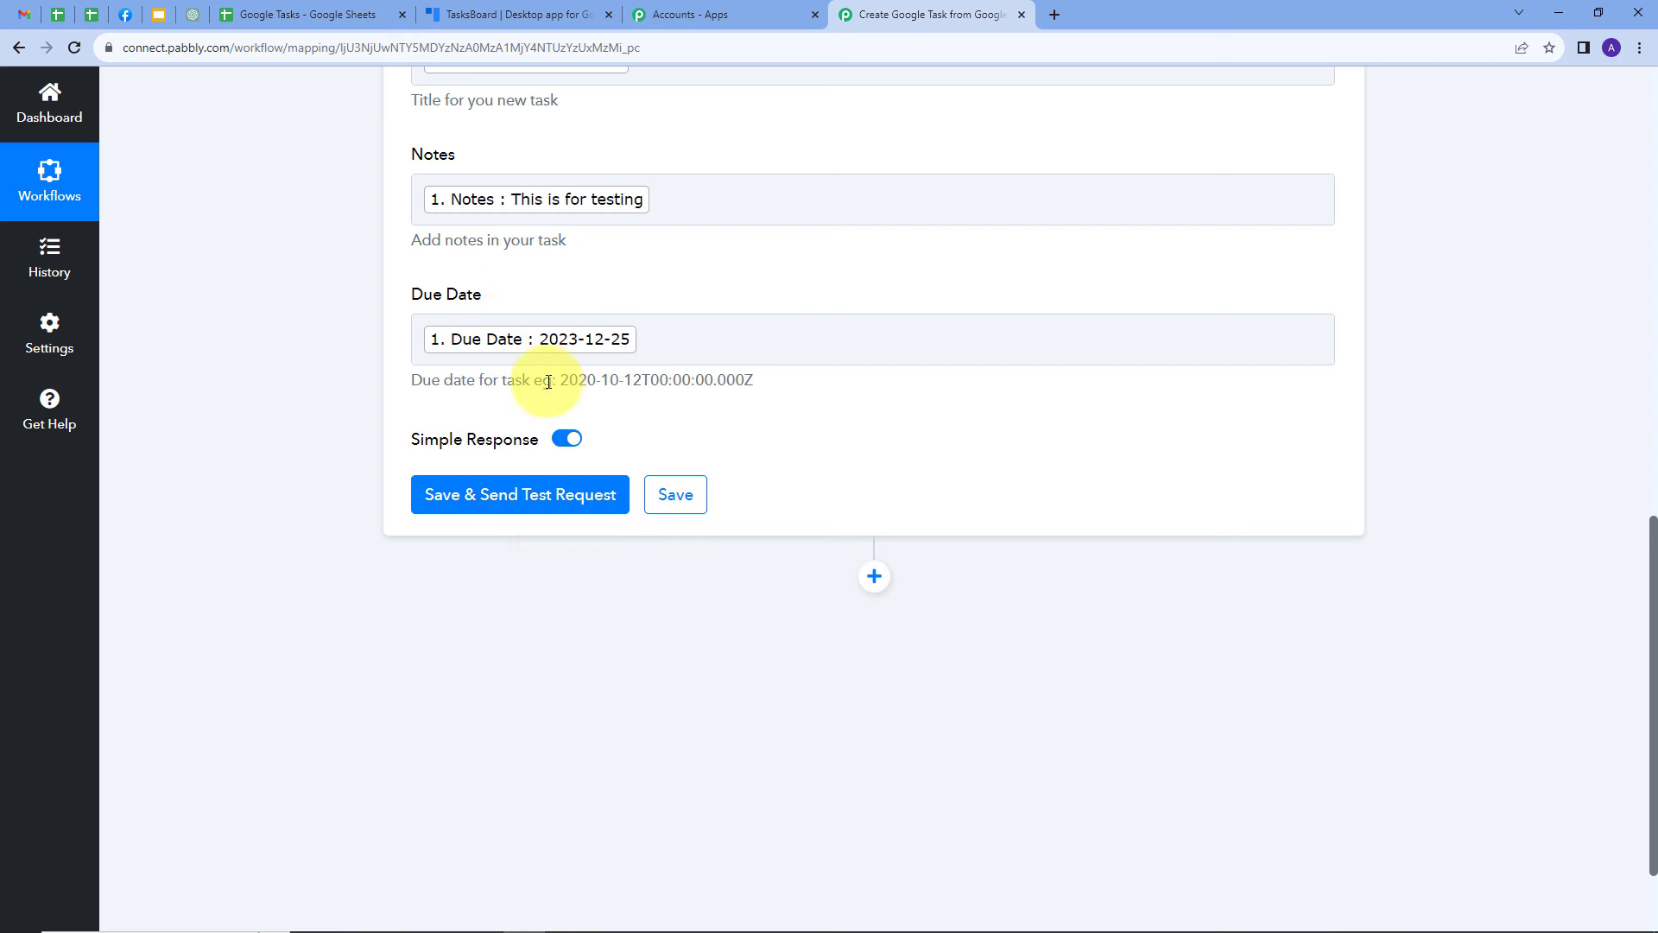
Append the time suffix T05:00:00.000Z directly after the mapped due date, following the format of the example below the field
{"action": "left_click_drag", "start_coordinate": [559, 380], "coordinate": [765, 381]}
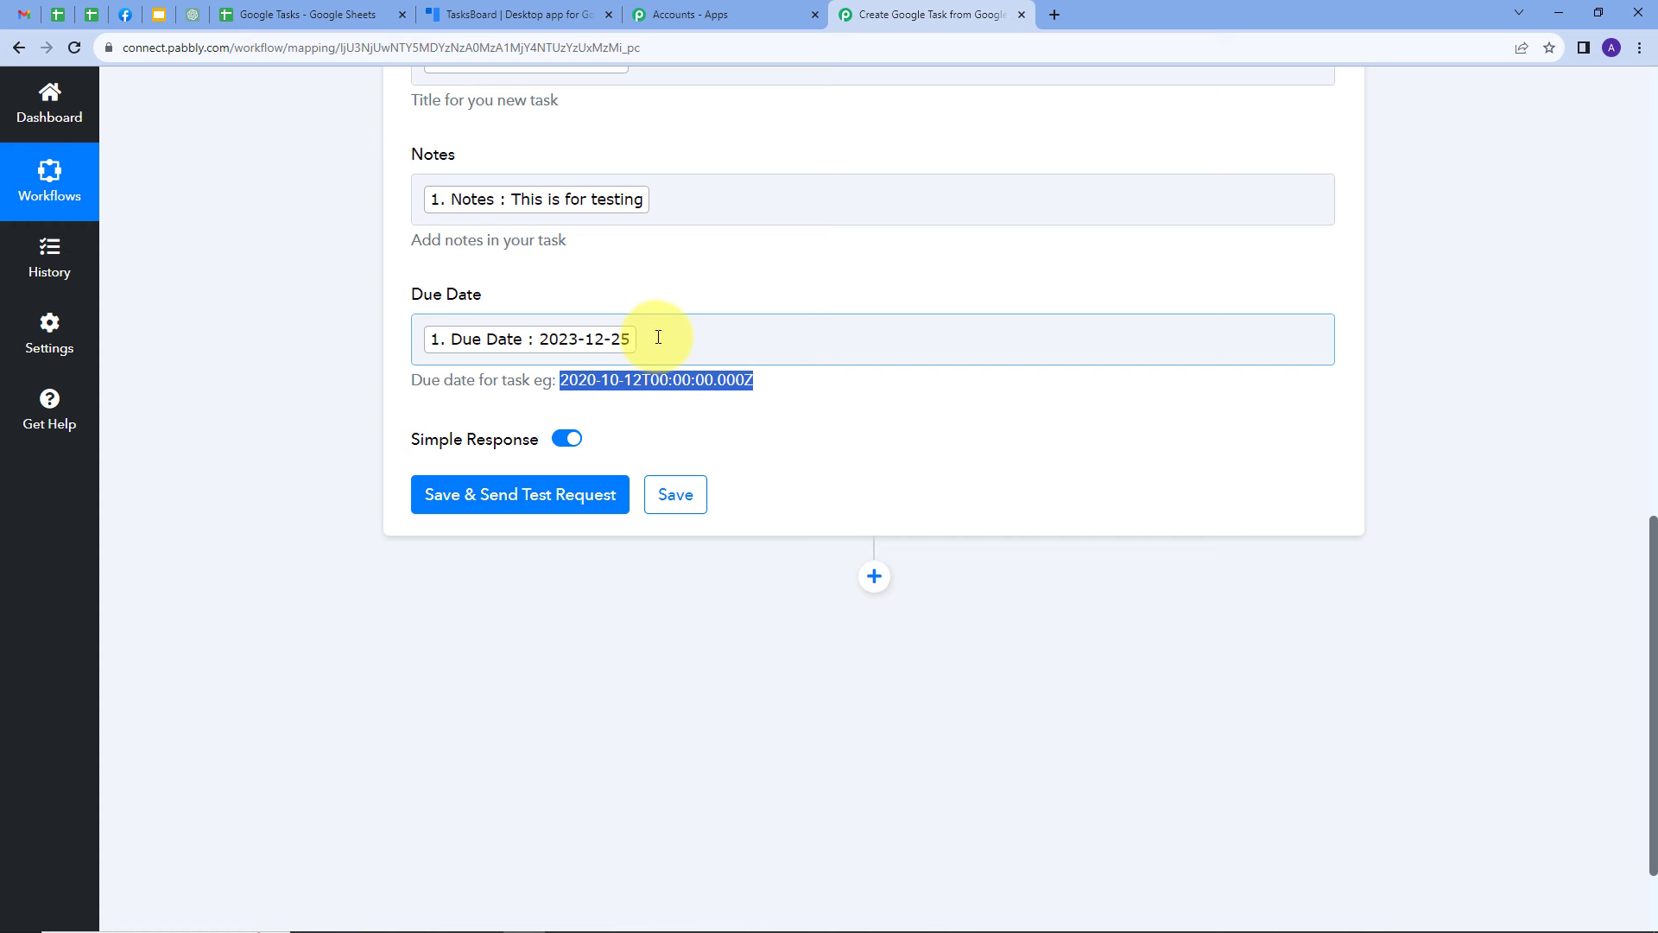
{"action": "left_click", "coordinate": [650, 381]}
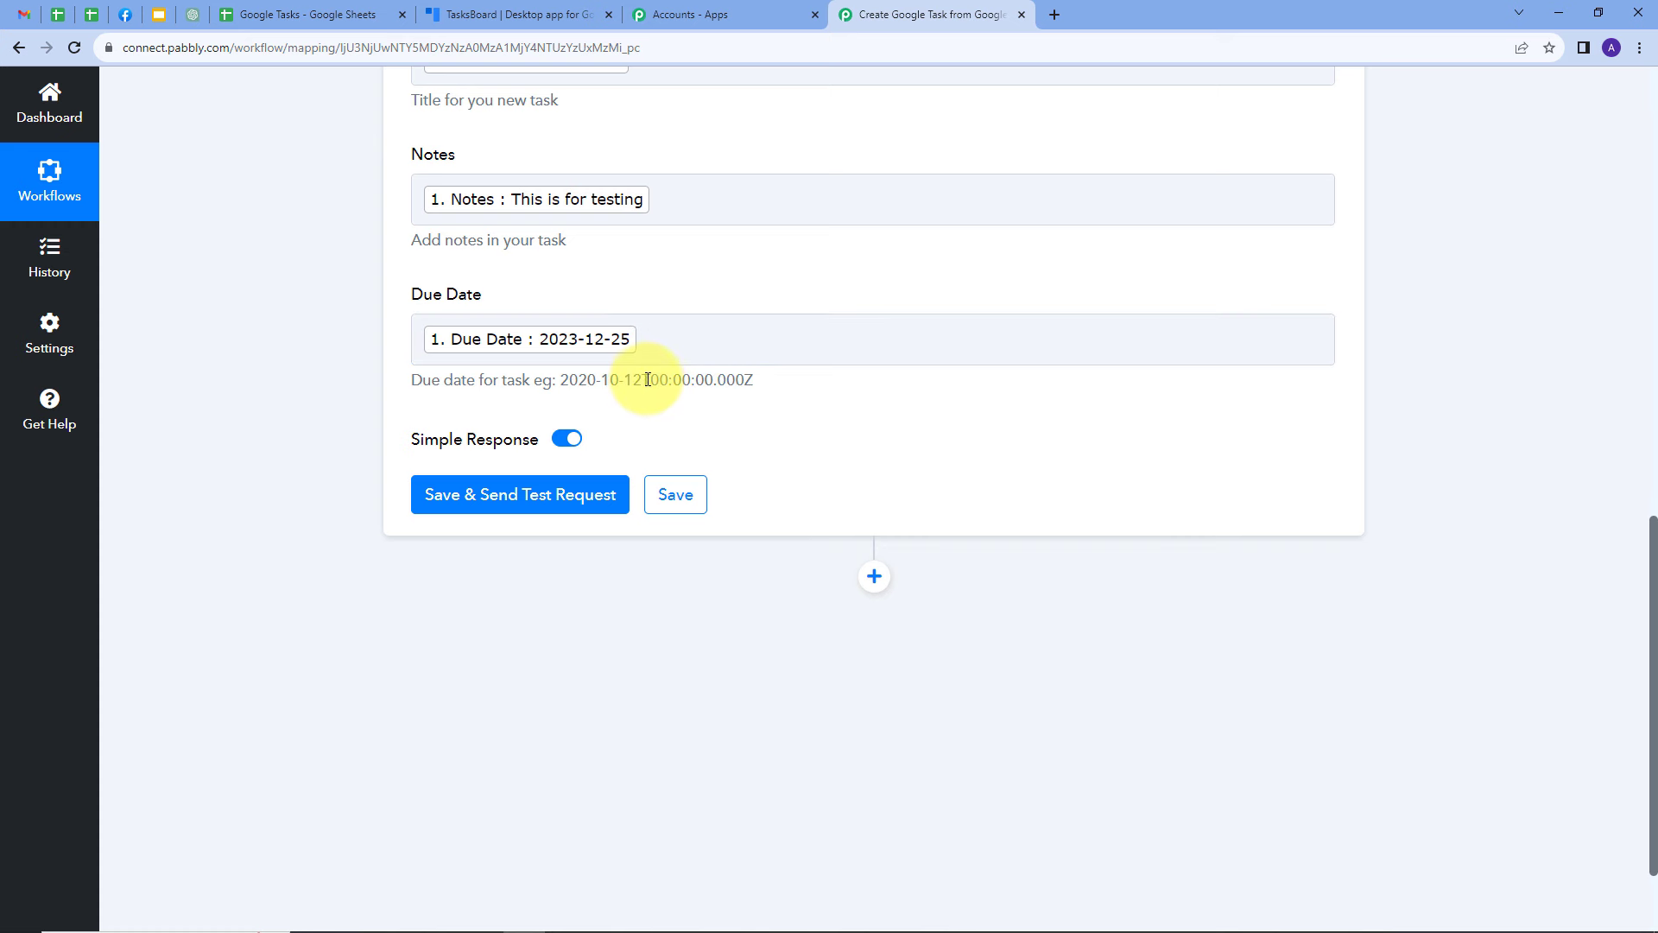
{"action": "left_click_drag", "start_coordinate": [648, 380], "coordinate": [772, 391]}
{"action": "key", "text": "ctrl+c"}
{"action": "left_click", "coordinate": [698, 349]}
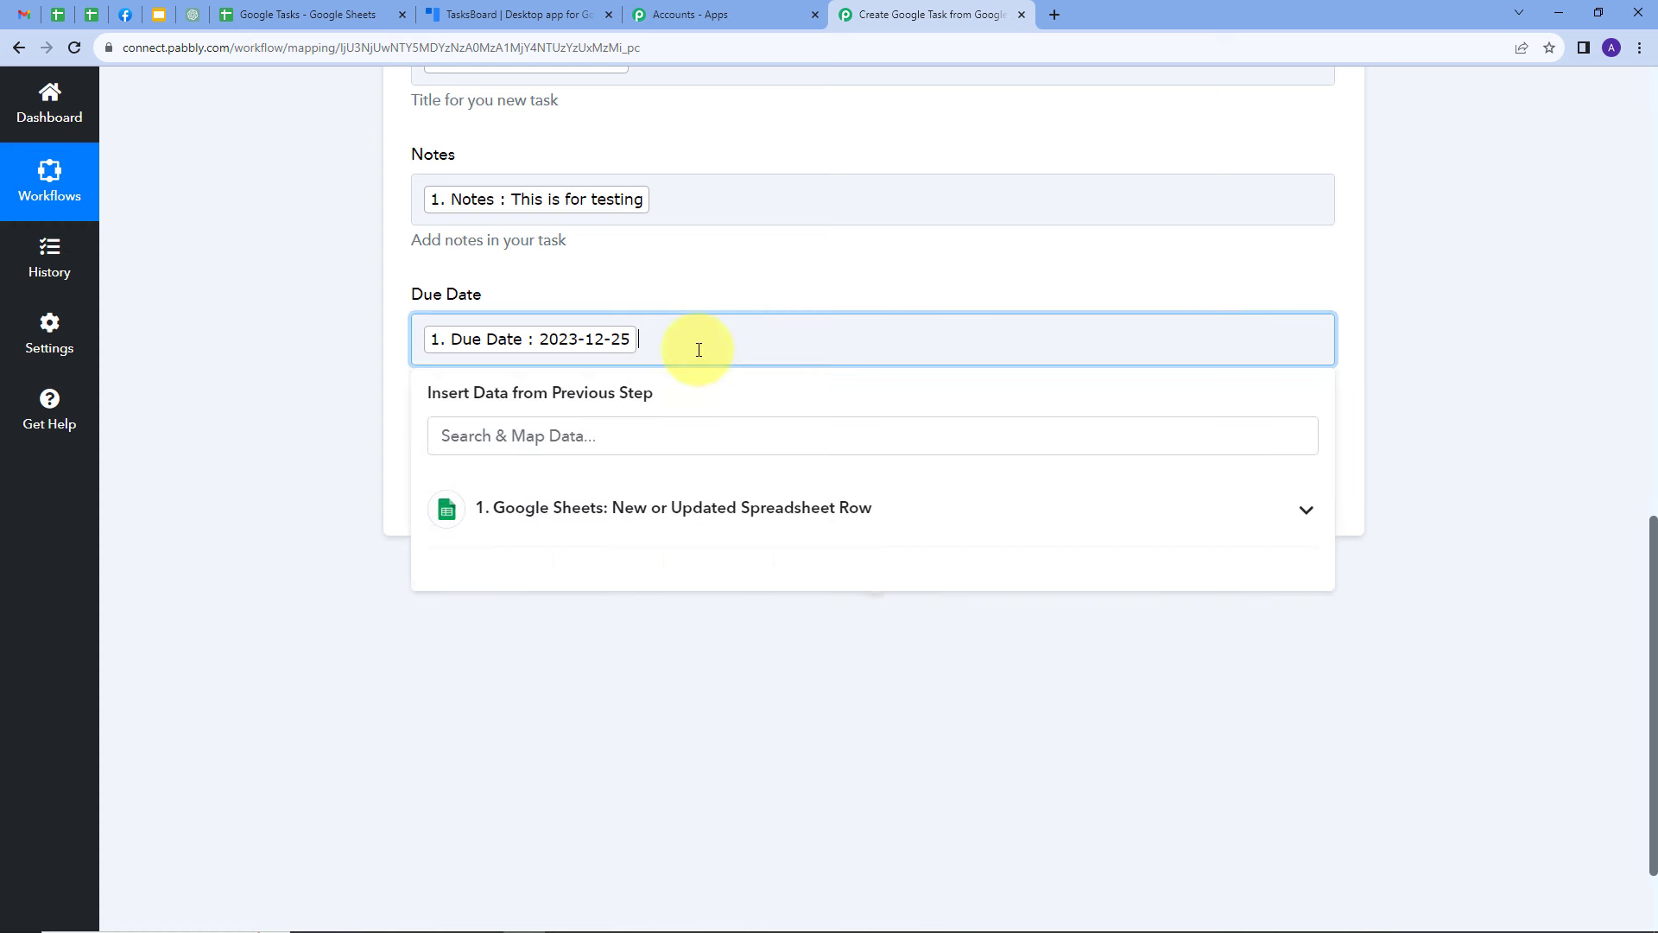
{"action": "key", "text": "ctrl+v"}
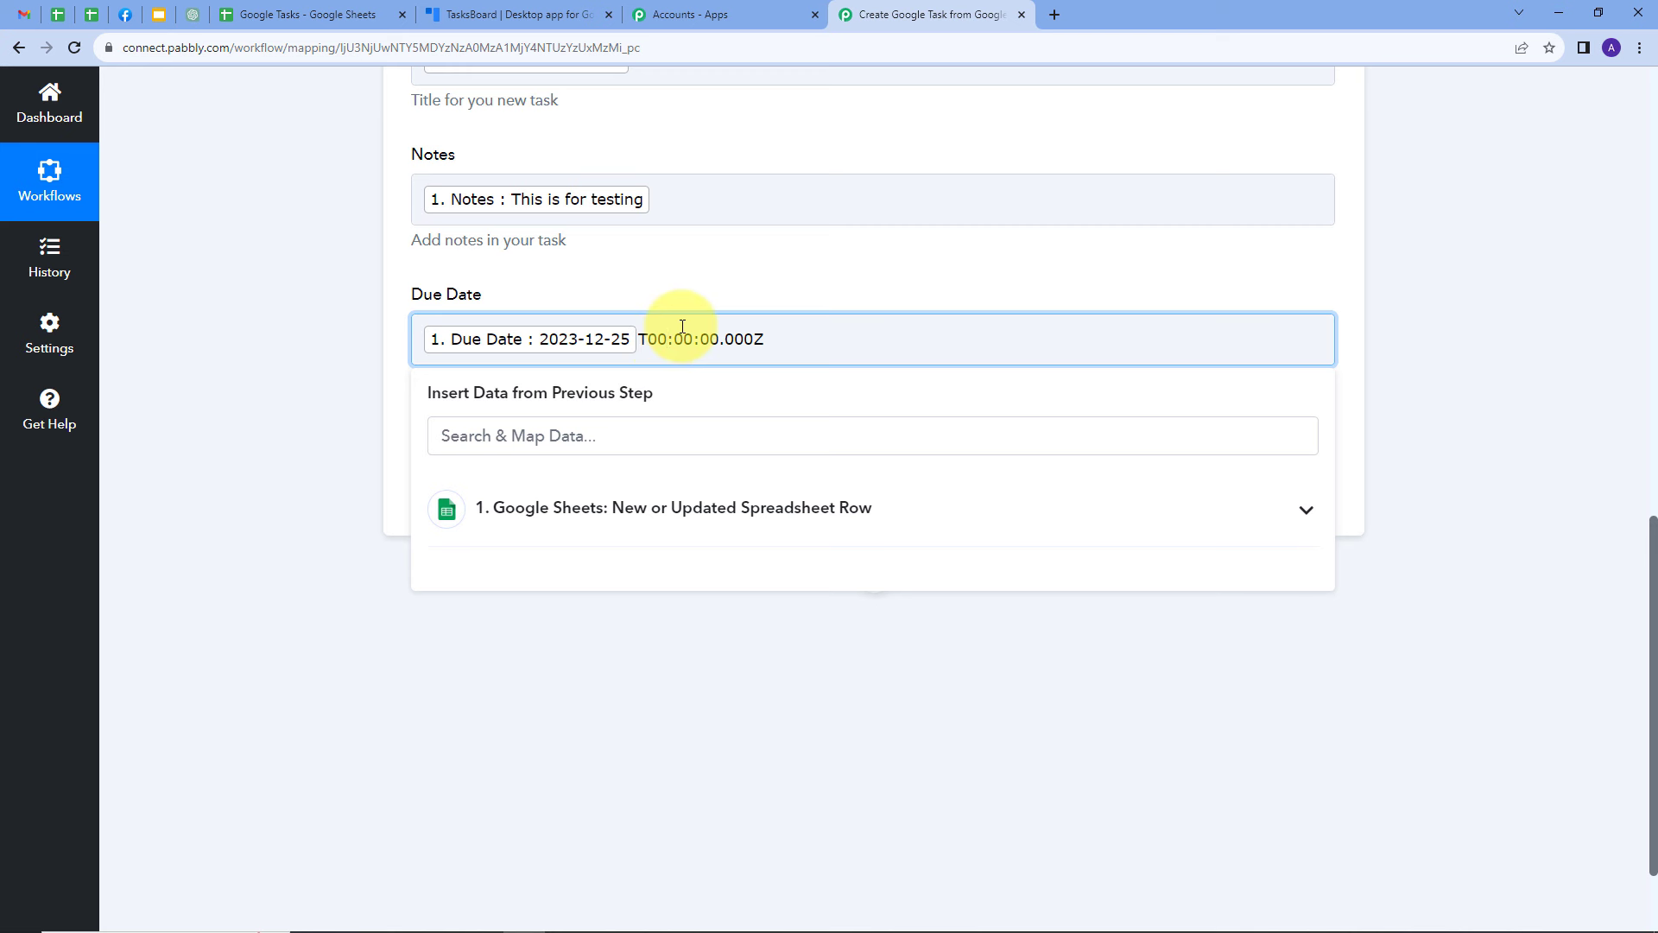
{"action": "key", "text": "BackSpace"}
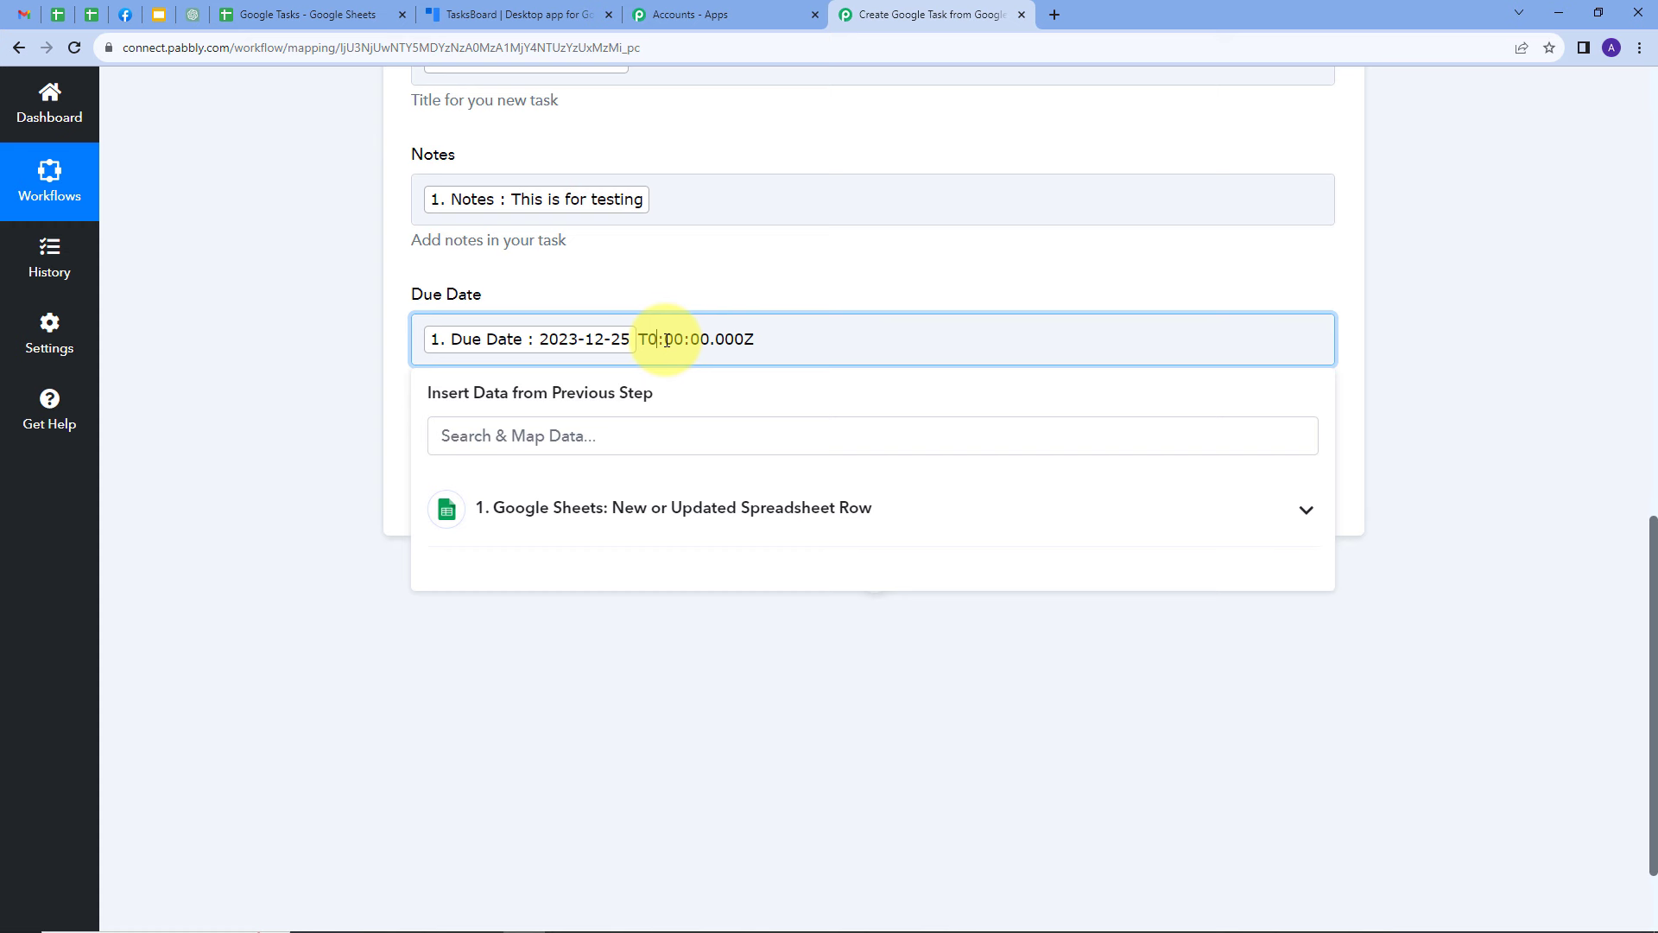
{"action": "type", "text": "5"}
{"action": "left_click", "coordinate": [714, 266]}
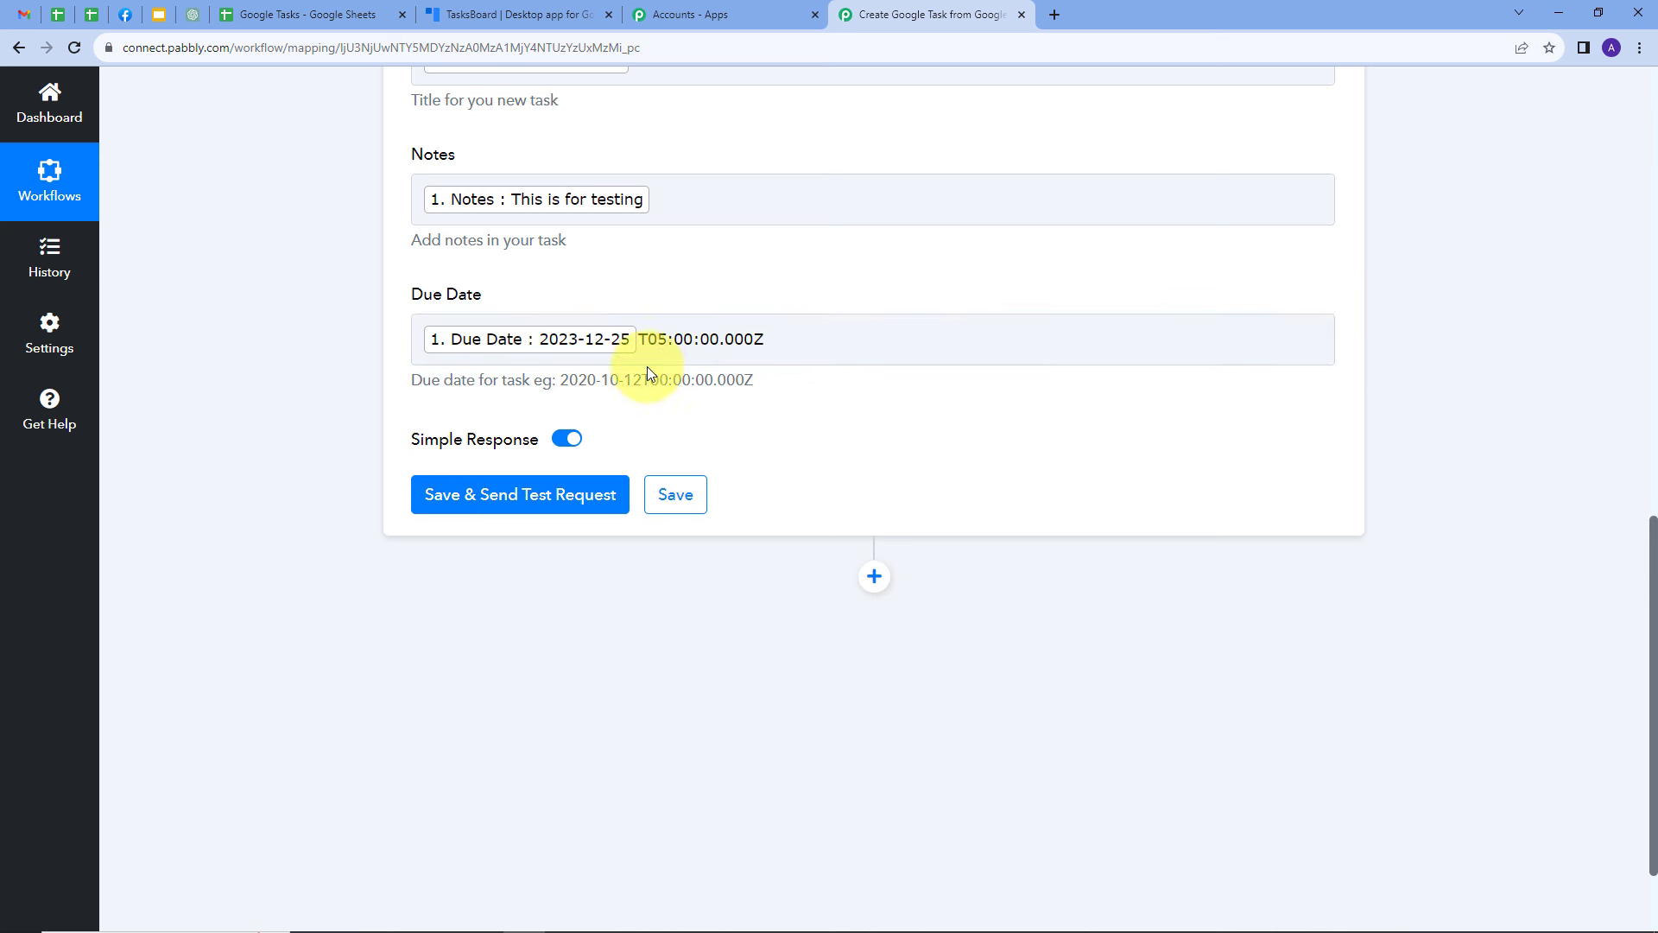
Save the Create Task action, send a test request, and review the received response down to the due date
{"action": "left_click", "coordinate": [503, 505]}
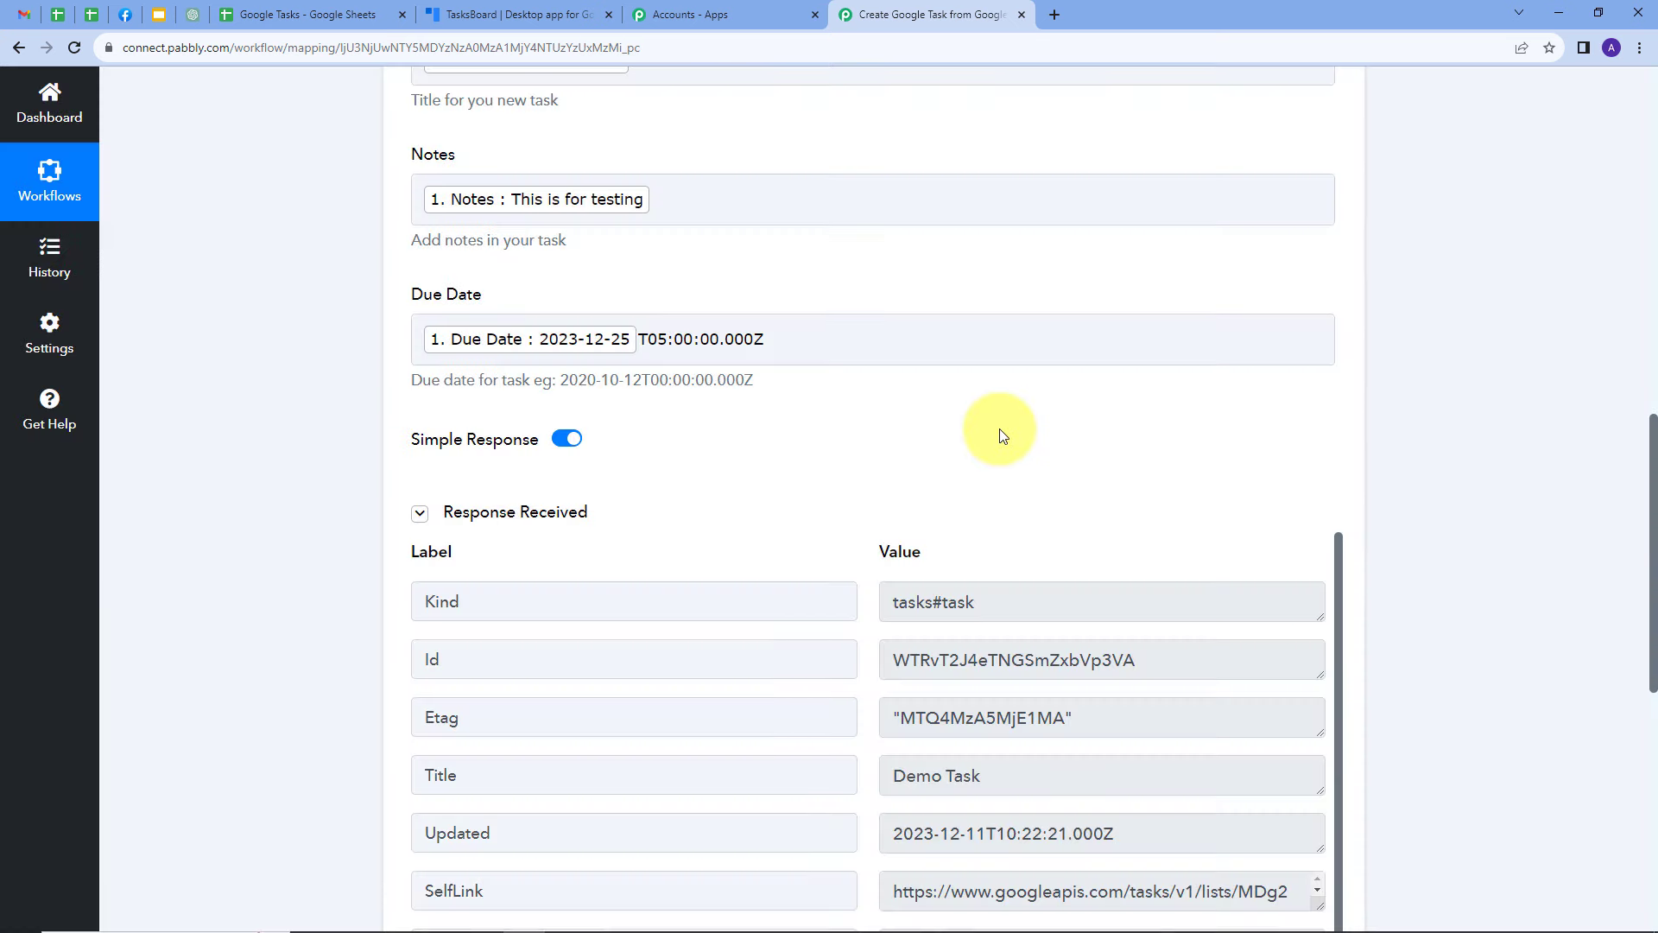
{"action": "scroll", "coordinate": [983, 441], "scroll_direction": "down", "scroll_amount": 3}
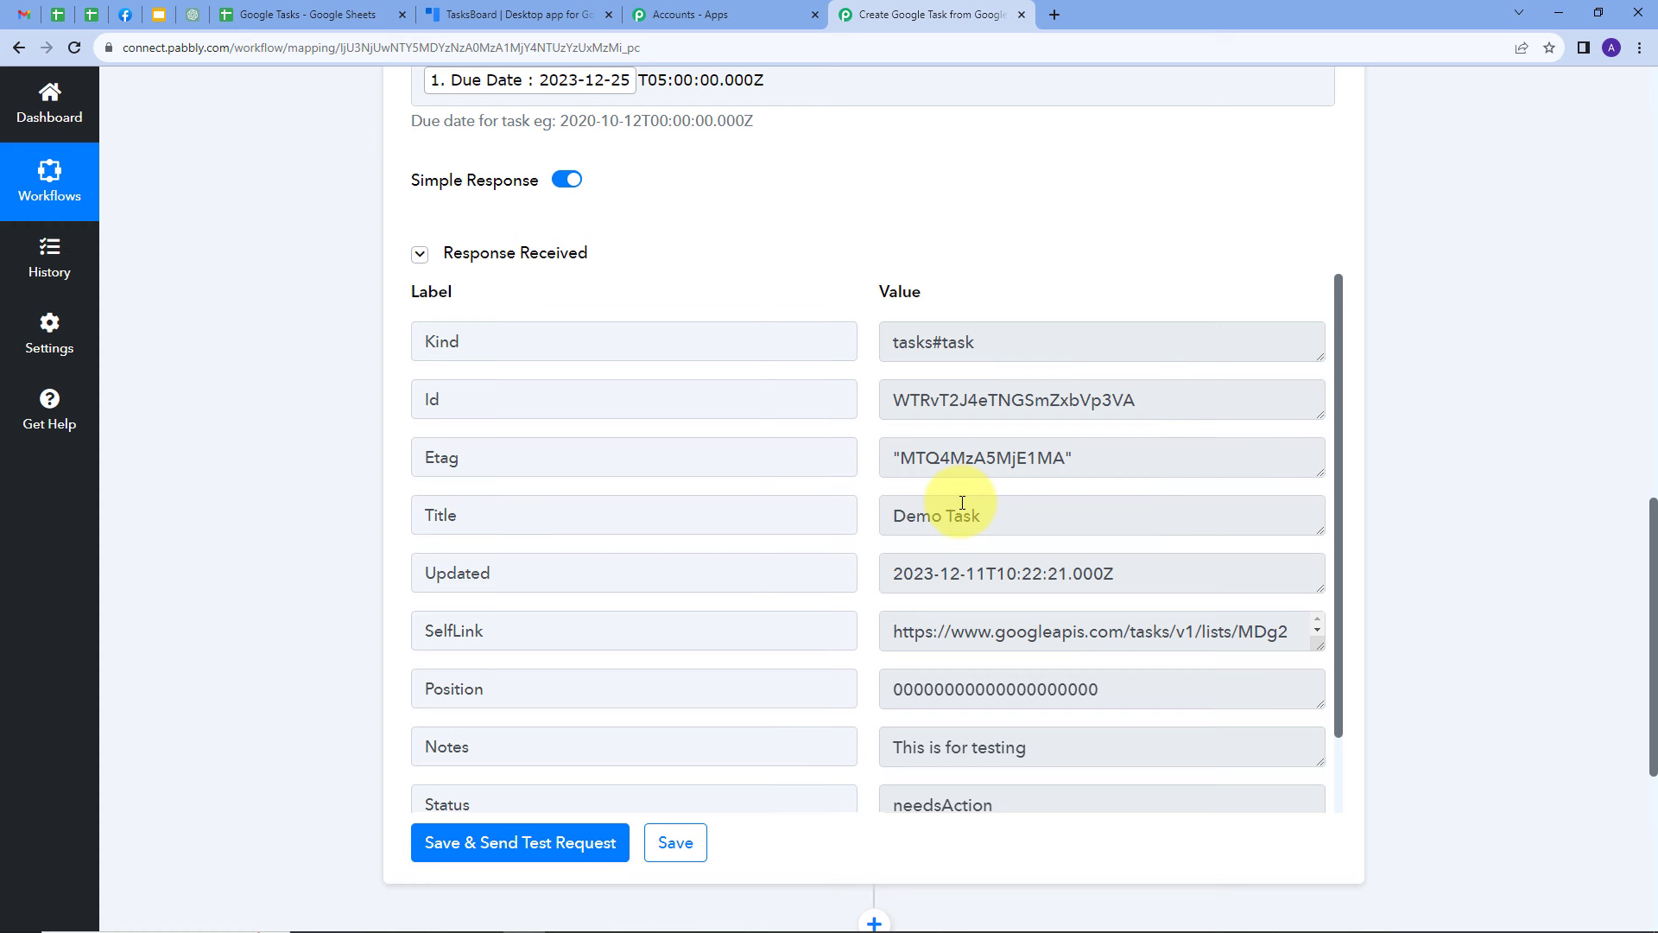
{"action": "scroll", "coordinate": [962, 510], "scroll_direction": "down", "scroll_amount": 1}
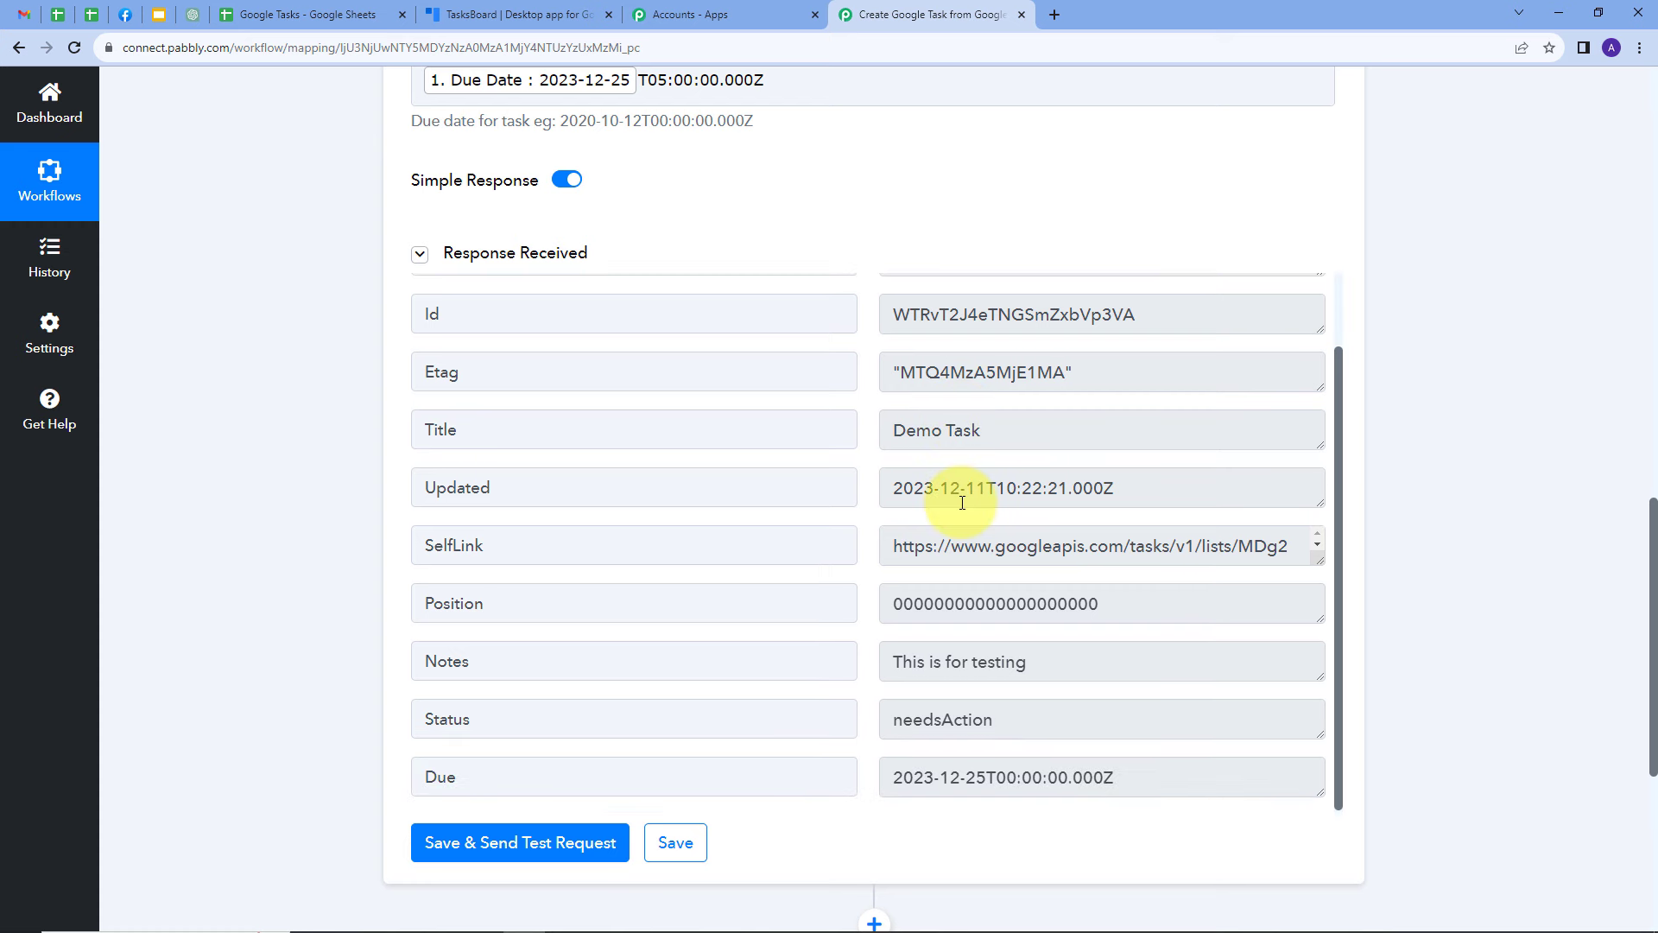
Switch to TasksBoard, reload the board, and check the title, notes and due date of the new task under My Tasks
{"action": "left_click", "coordinate": [502, 14]}
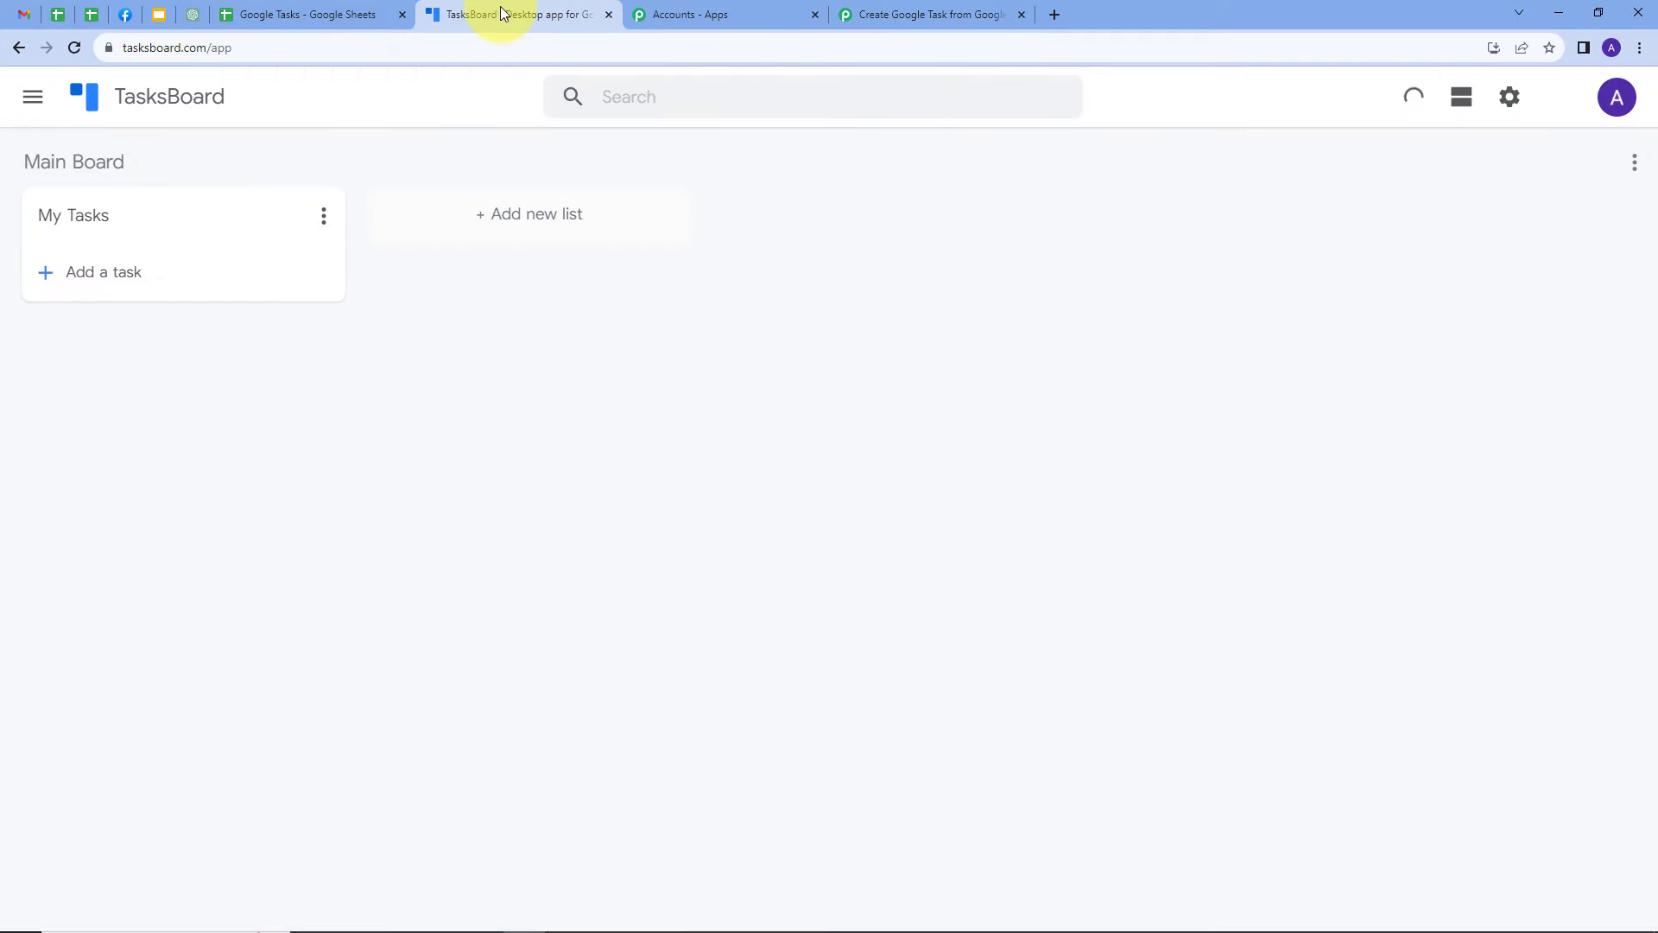
{"action": "left_click", "coordinate": [74, 49]}
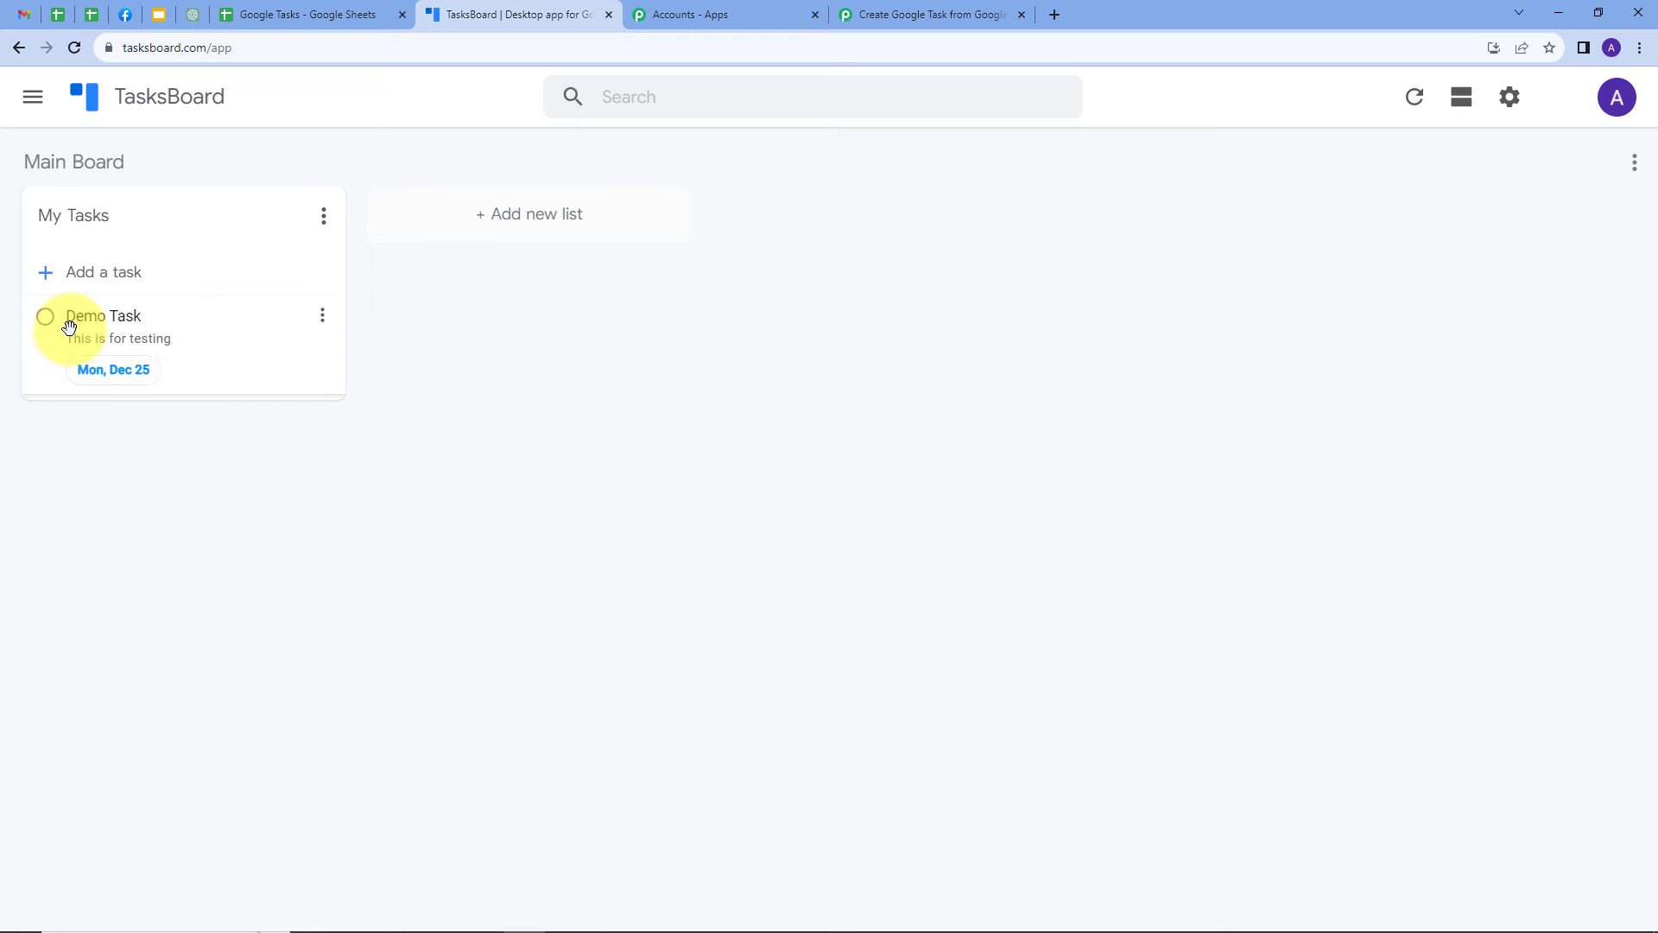
{"action": "left_click", "coordinate": [183, 321]}
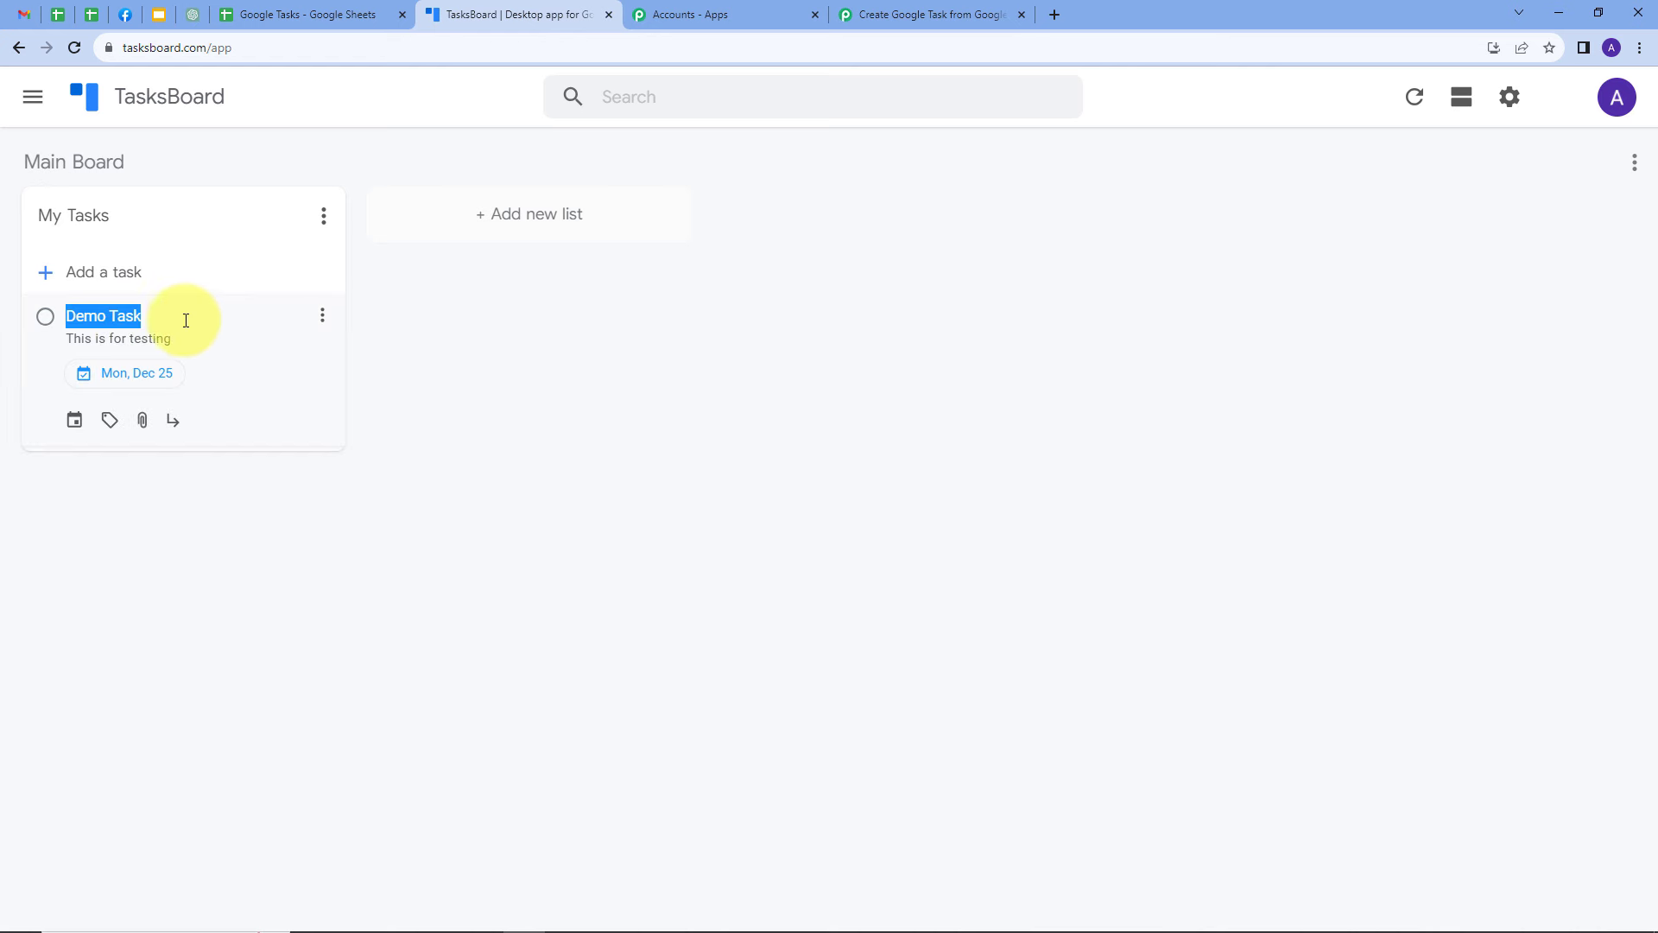
{"action": "left_click", "coordinate": [227, 312]}
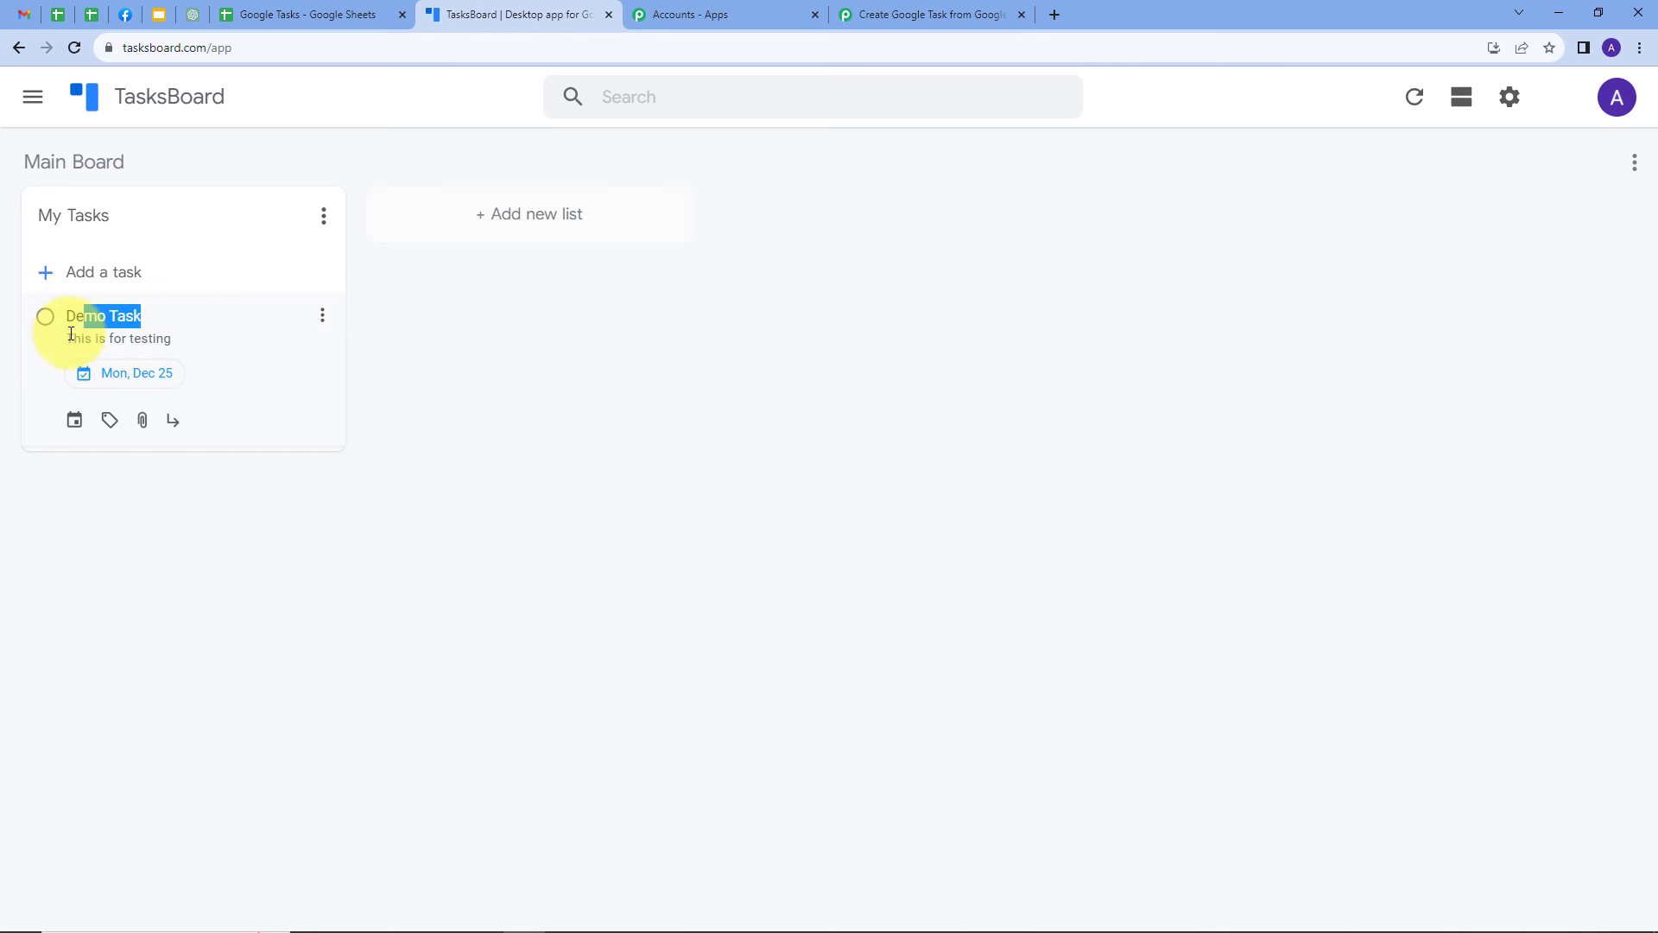